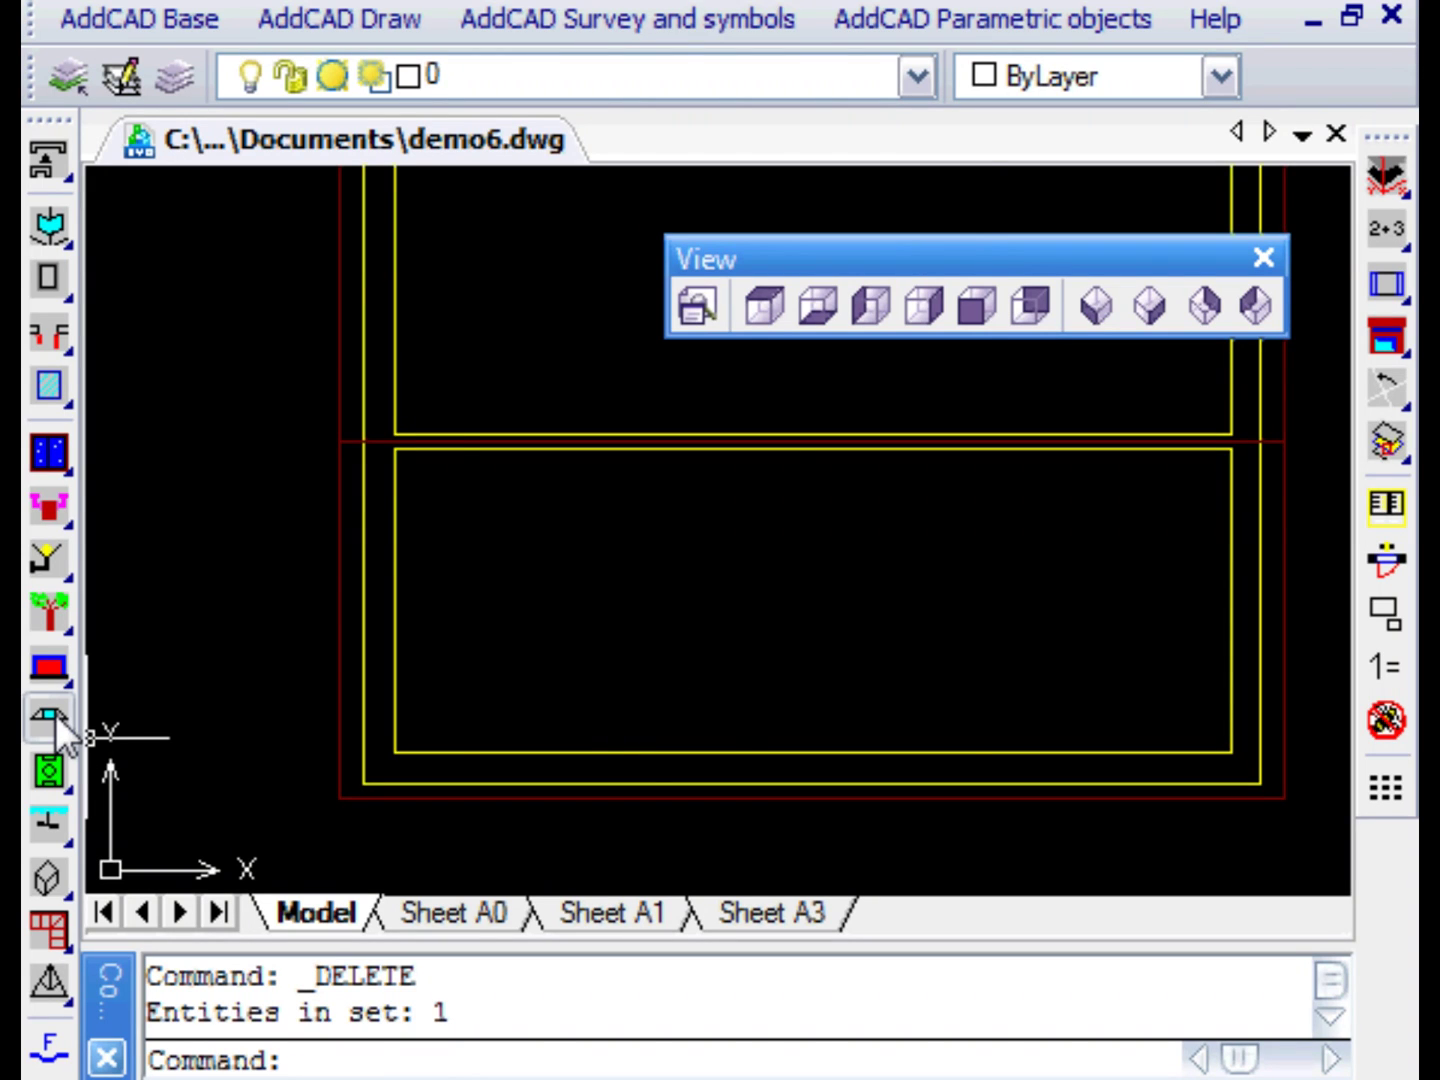
Choose the first slab-slope dormer type from the Dormers chooser after previewing its picture
{"action": "left_click", "coordinate": [55, 715]}
{"action": "left_click_drag", "start_coordinate": [355, 115], "coordinate": [670, 171]}
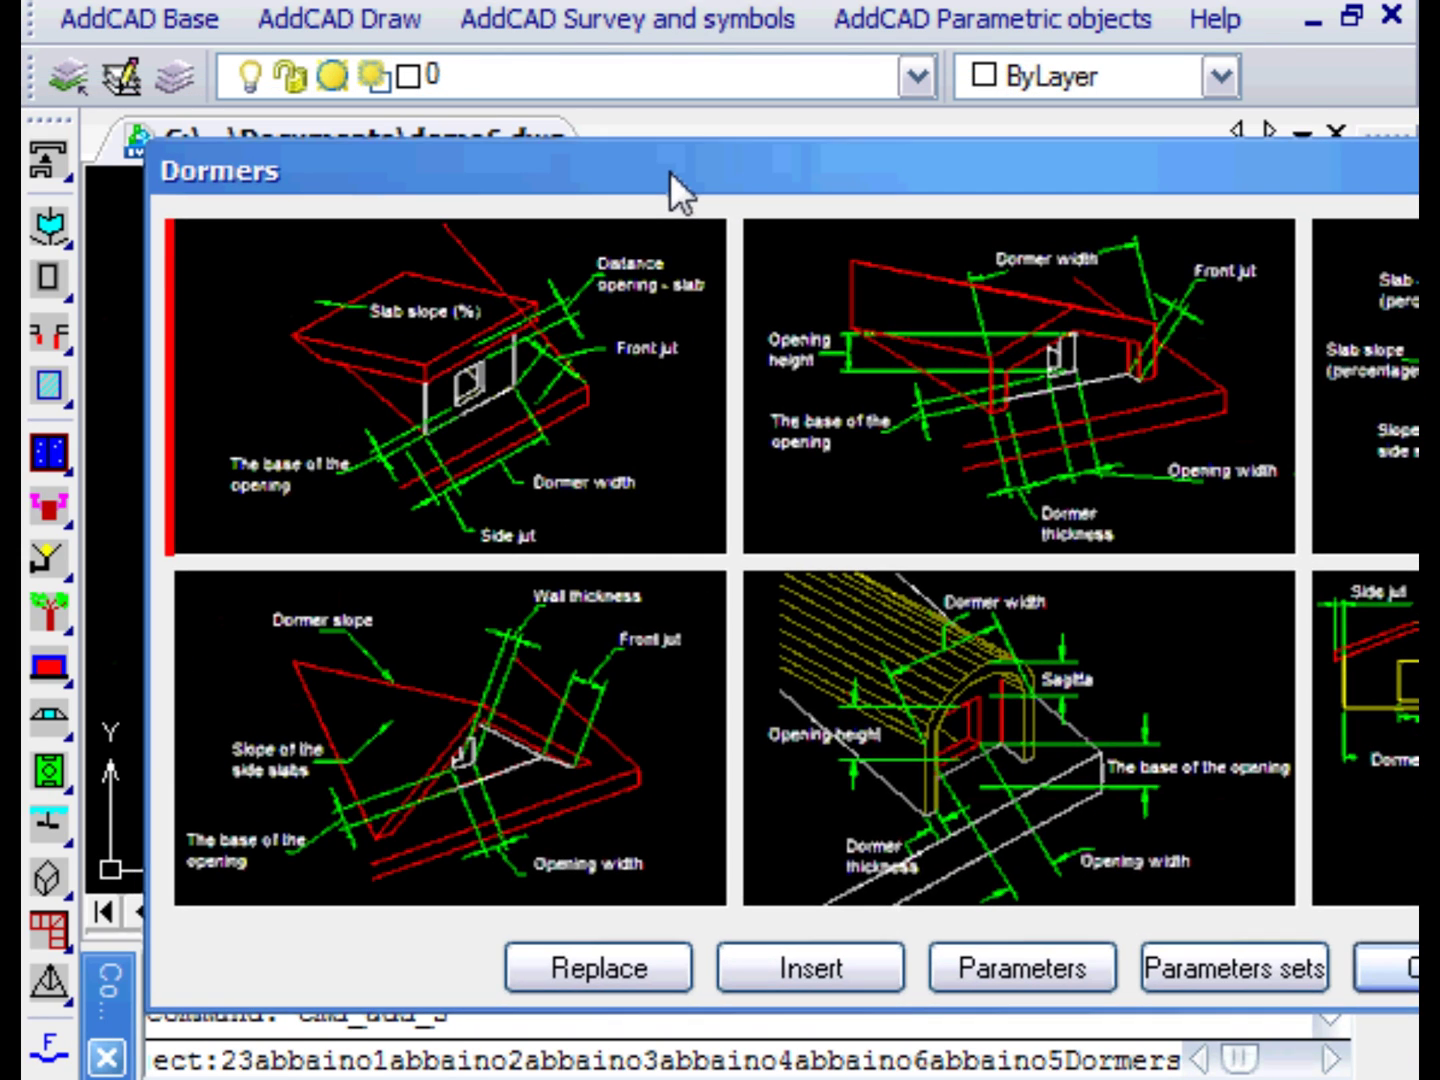
{"action": "left_click", "coordinate": [544, 416]}
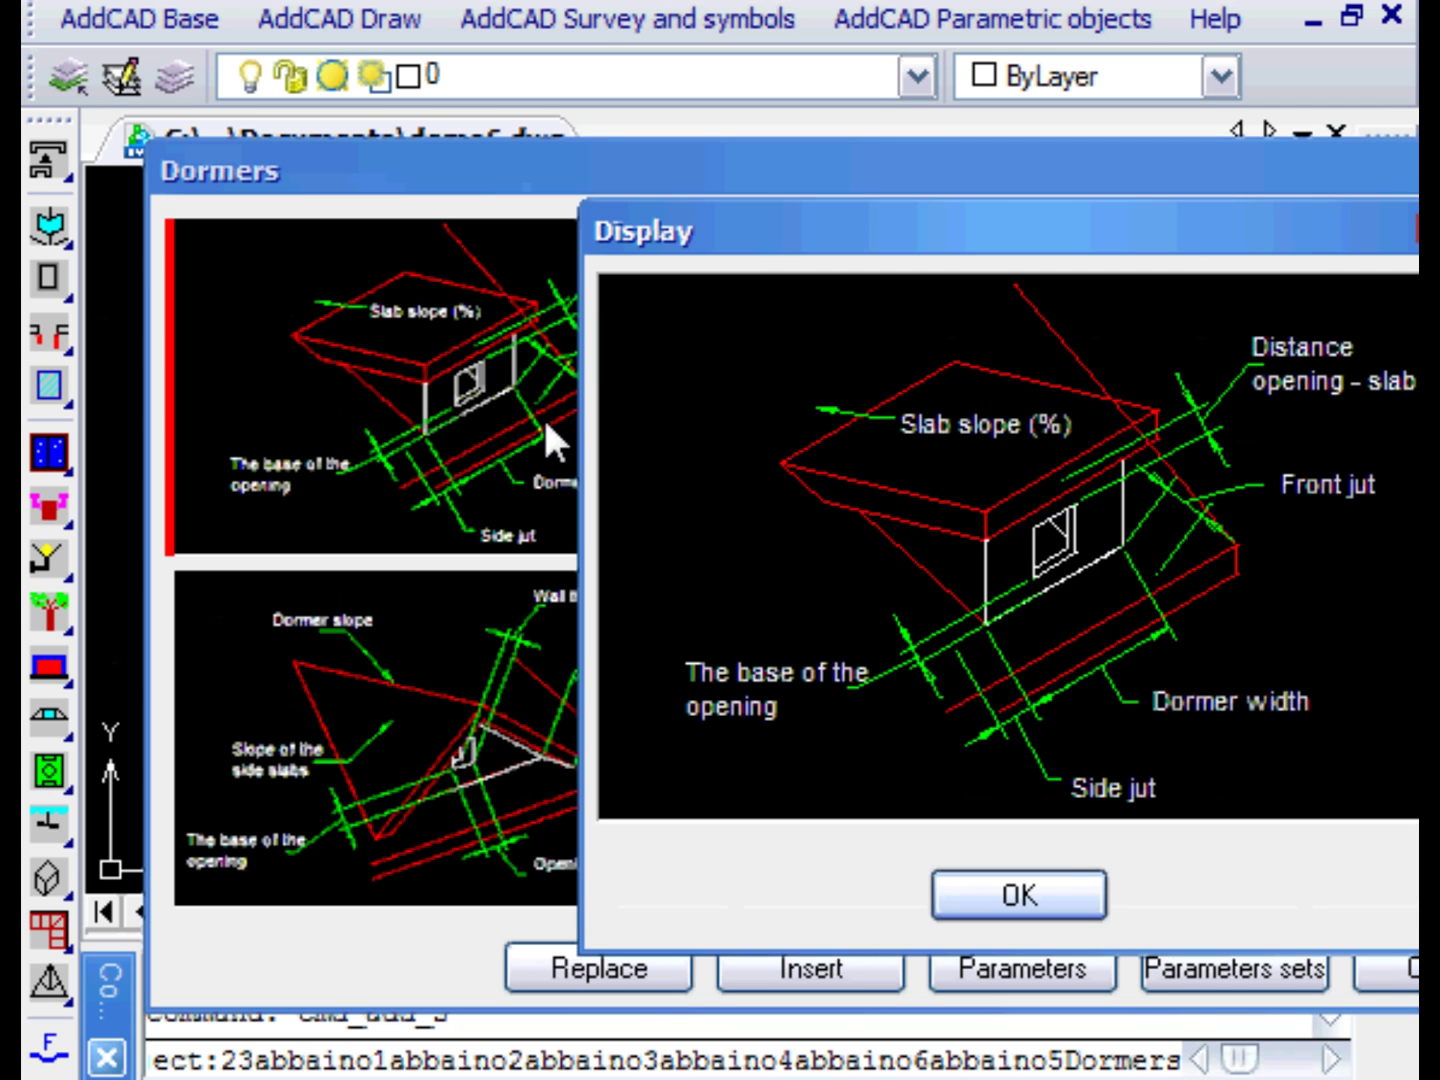
{"action": "left_click", "coordinate": [1057, 883]}
Set the dormer's opening height to 0.7 and opening width to 0.8
{"action": "left_click", "coordinate": [1055, 969]}
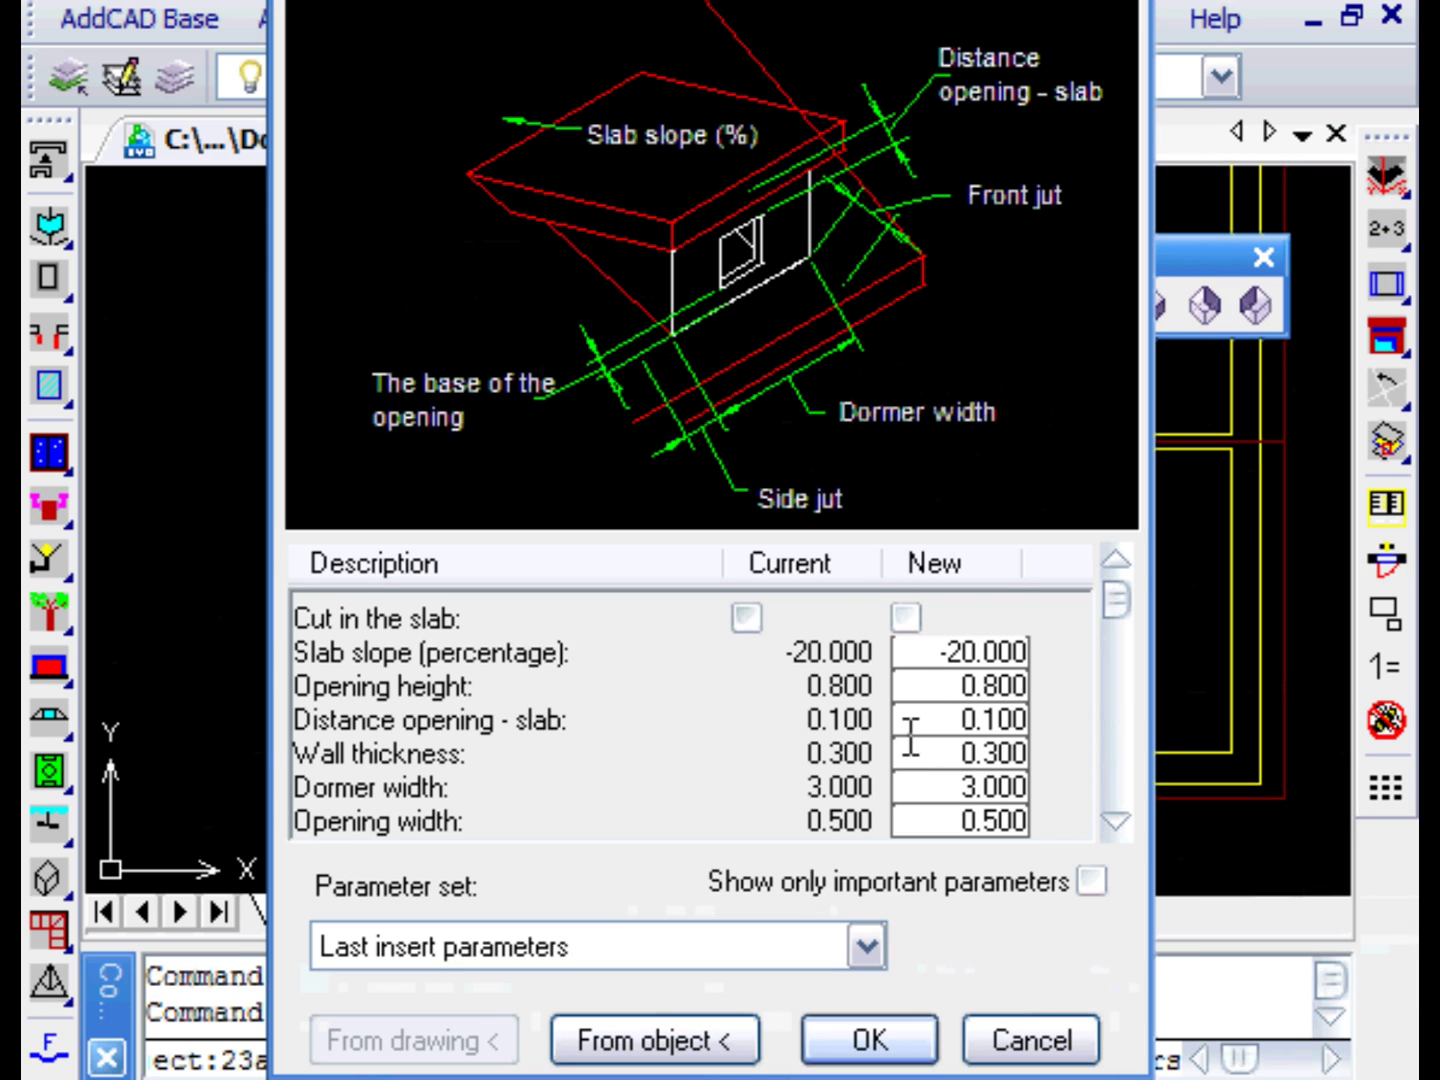
{"action": "left_click", "coordinate": [1117, 821]}
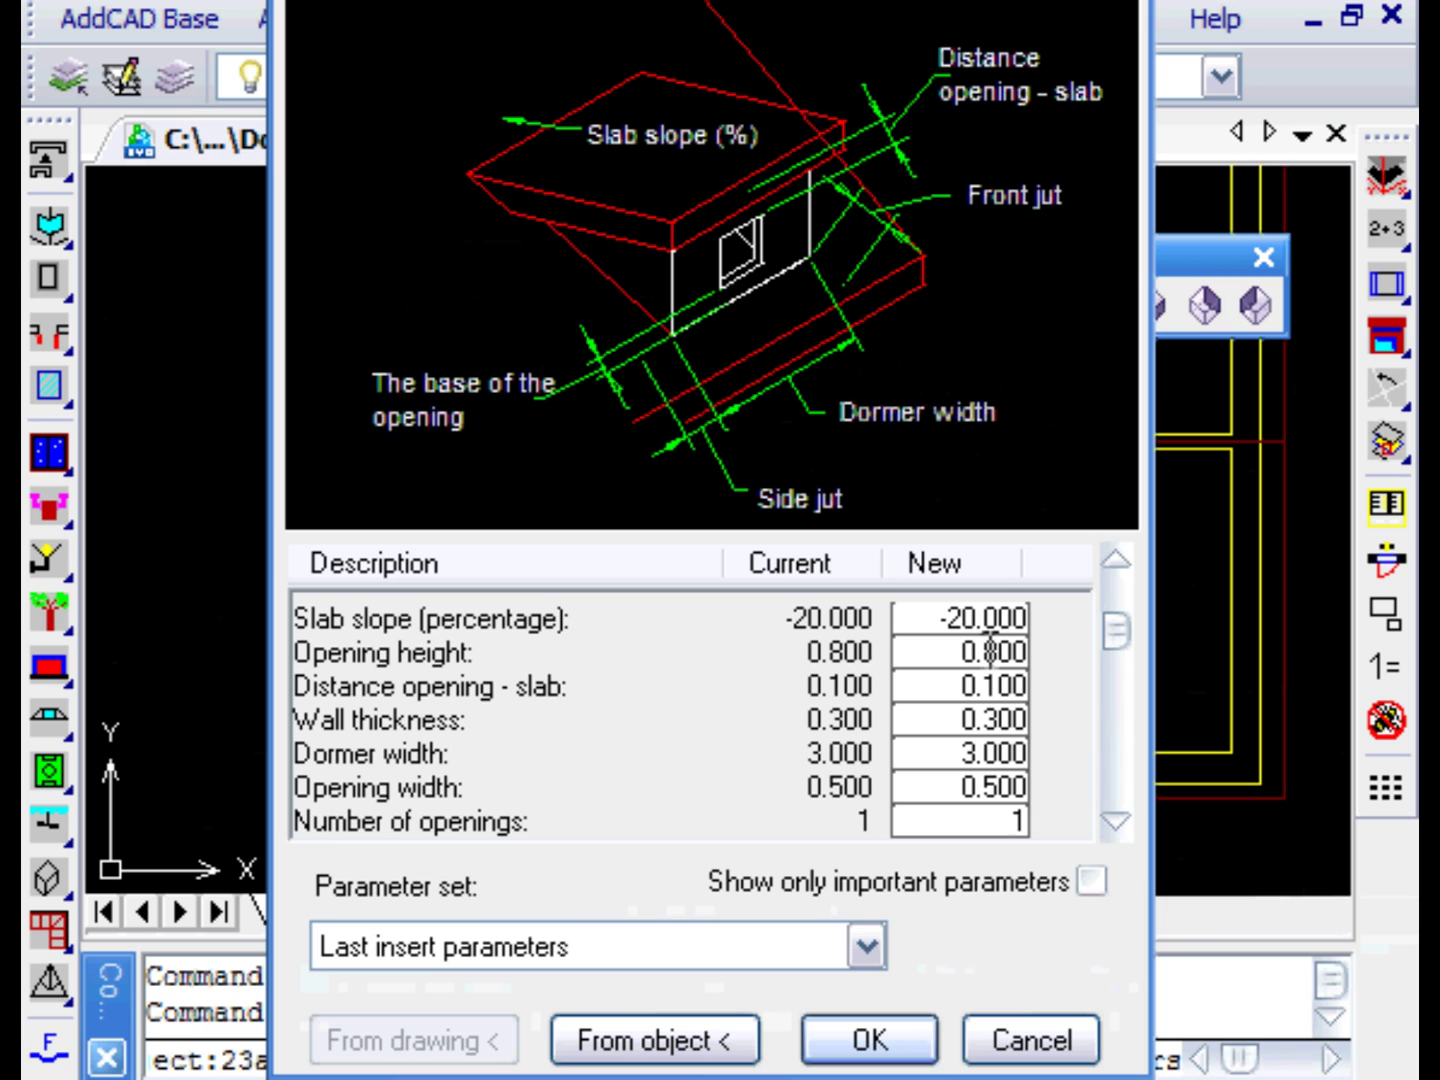
{"action": "left_click_drag", "start_coordinate": [990, 652], "coordinate": [1018, 652]}
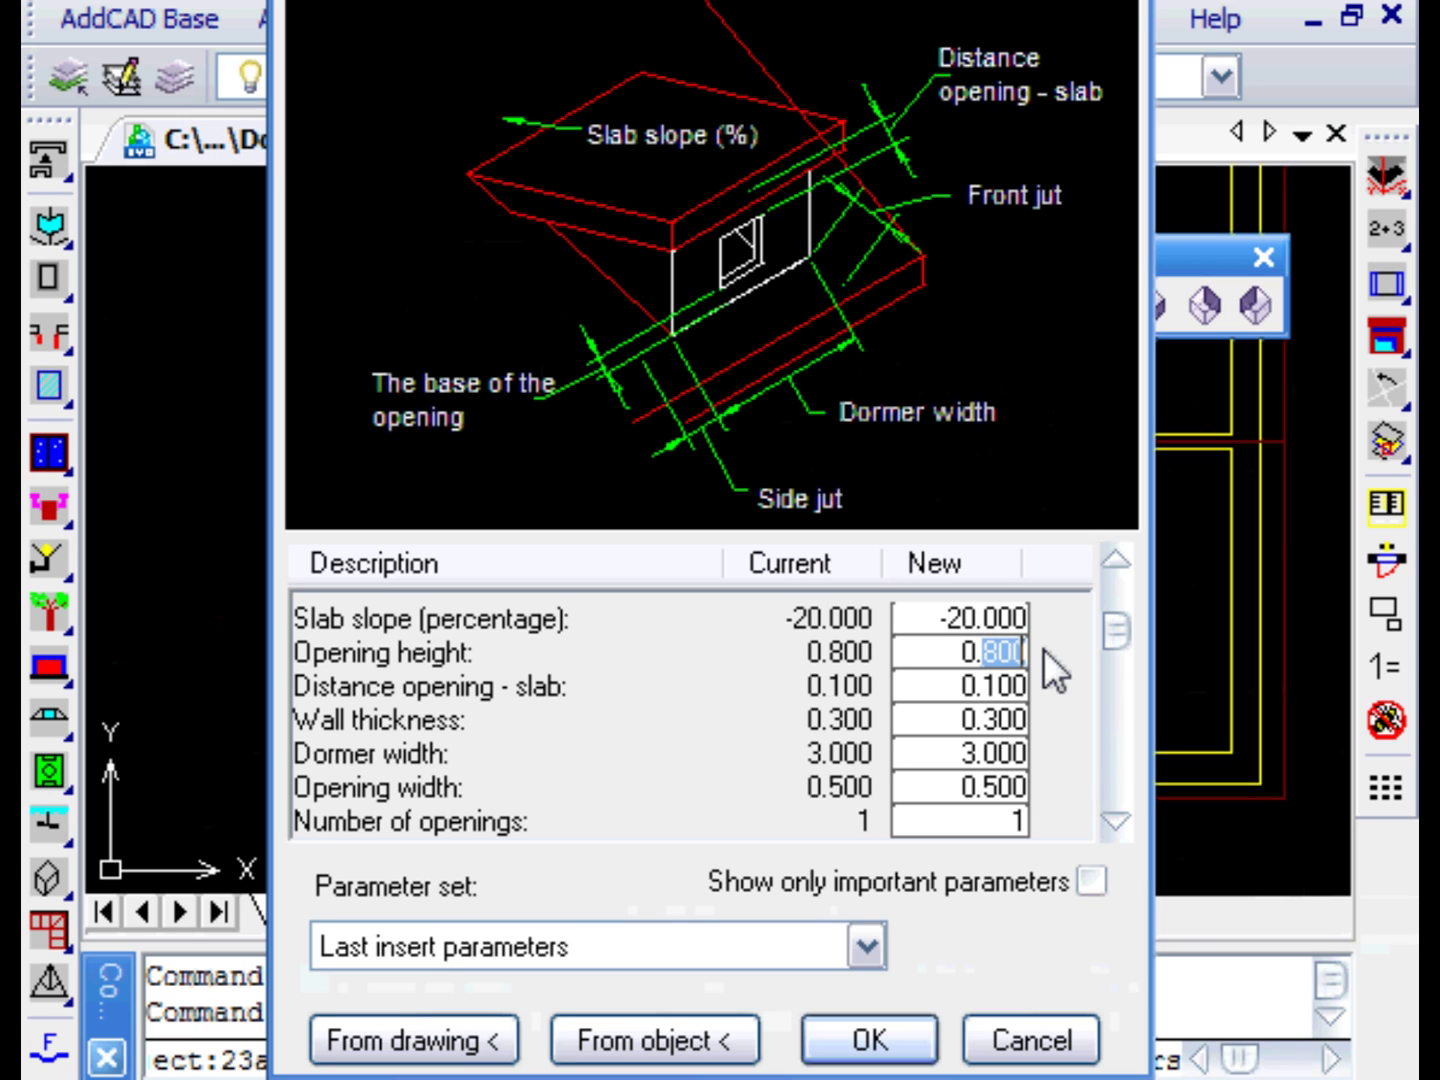
{"action": "type", "text": "7"}
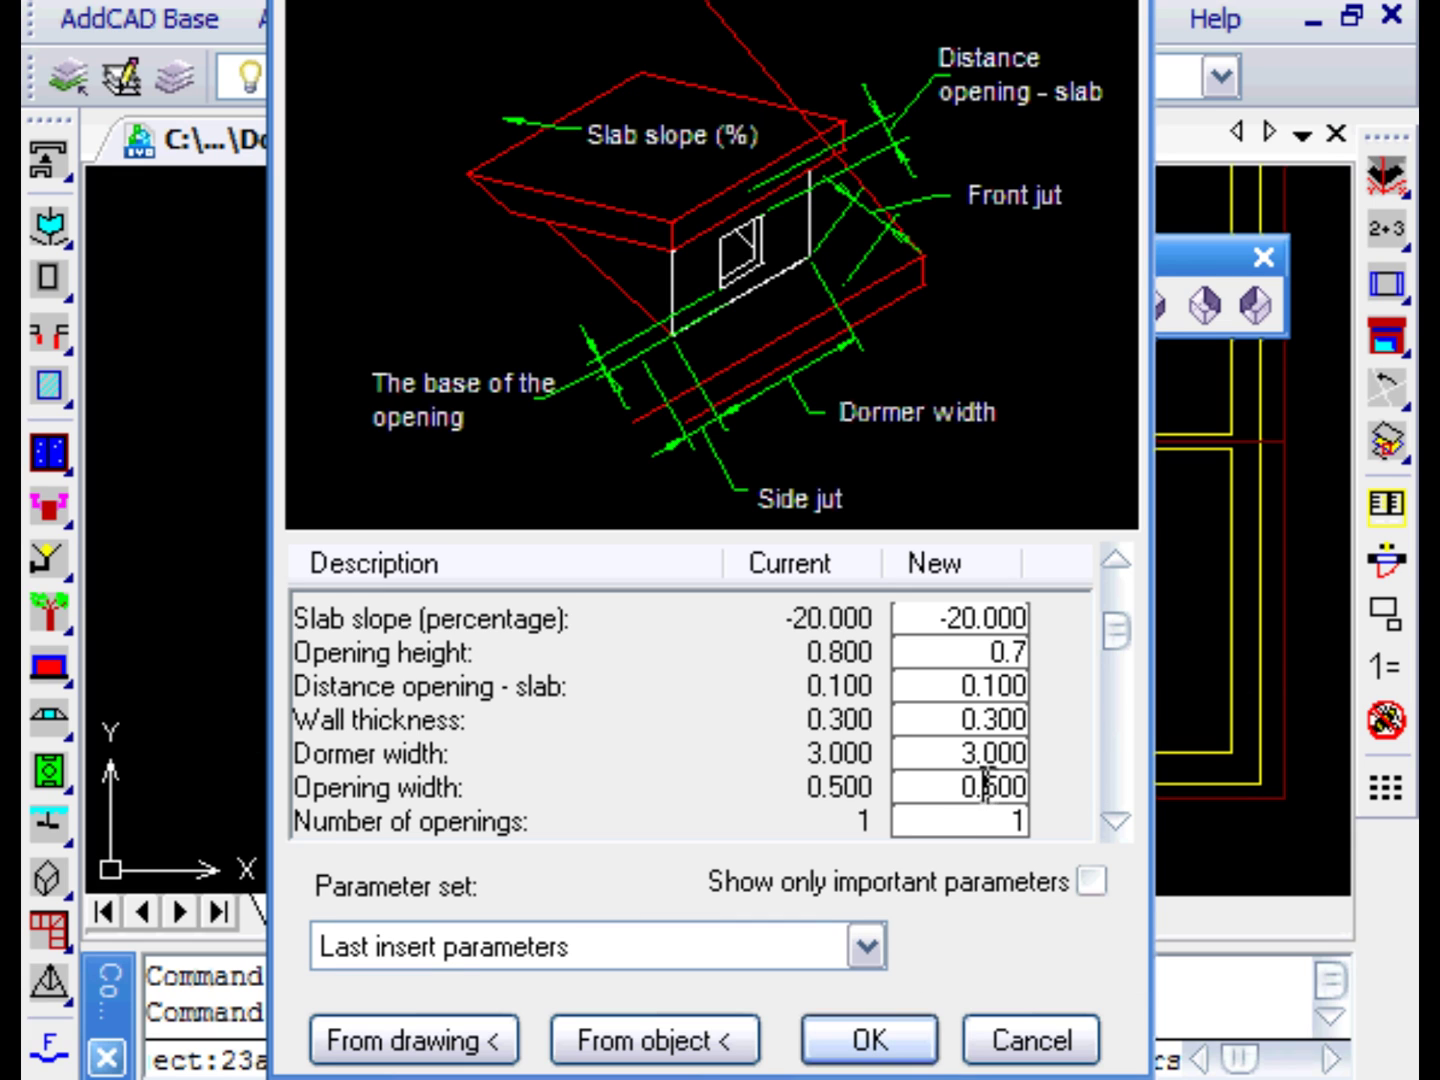
{"action": "type", "text": "8"}
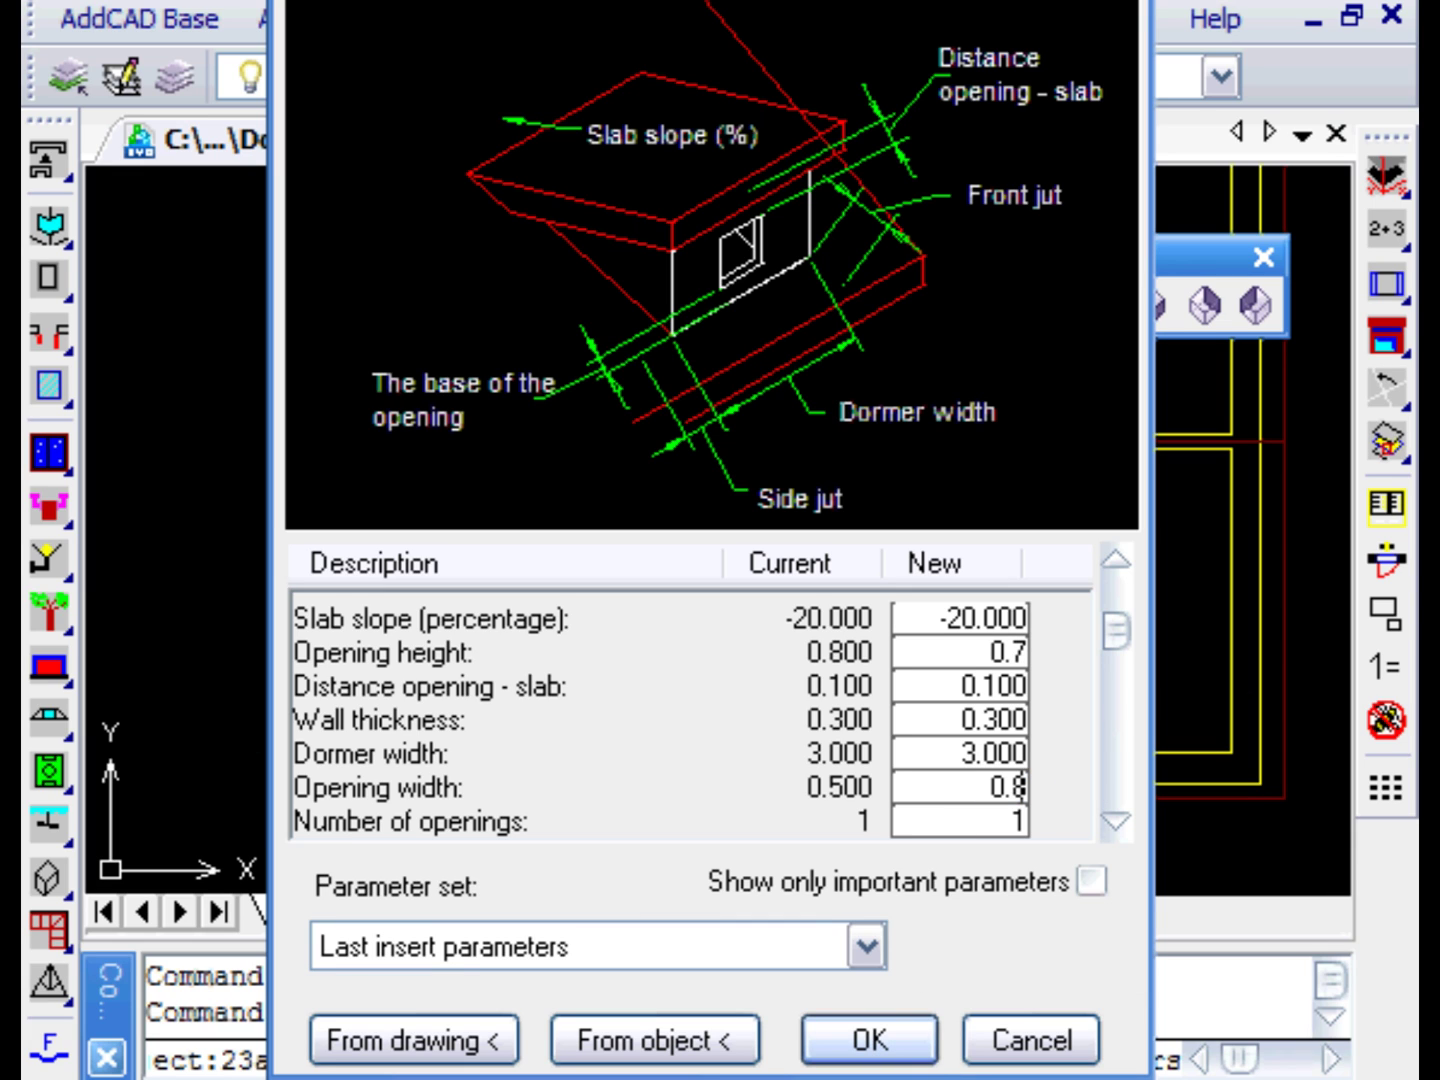
{"action": "left_click", "coordinate": [869, 1040]}
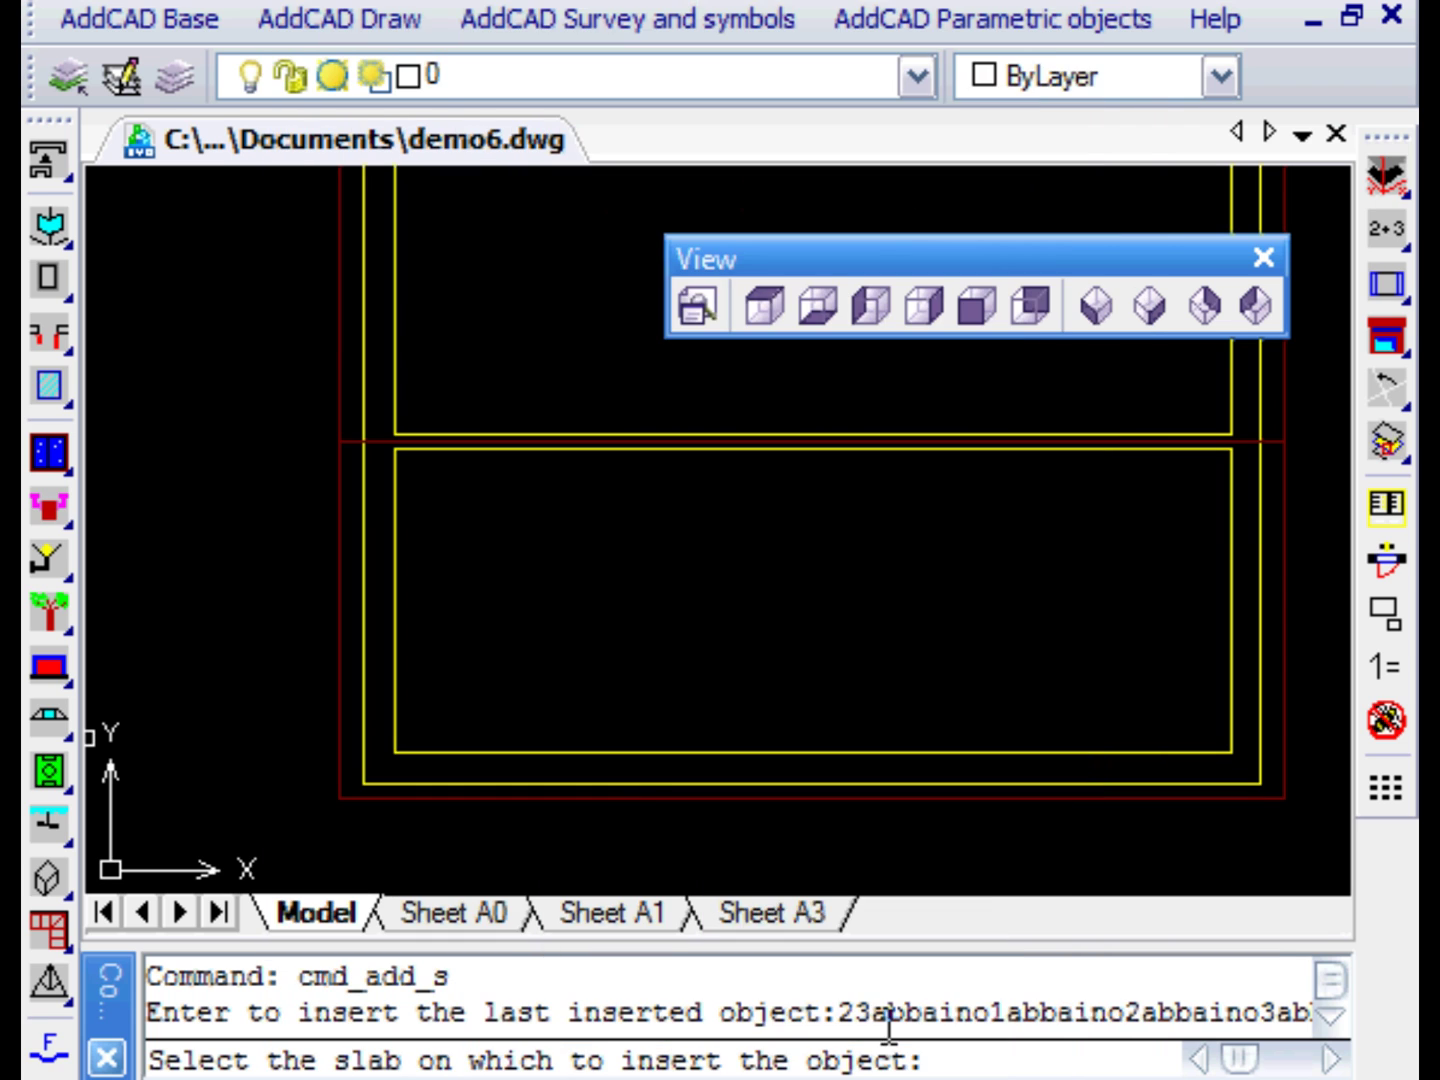
Place a tiled dormer on the lower roof slab with 0 rotation
{"action": "left_click", "coordinate": [571, 798]}
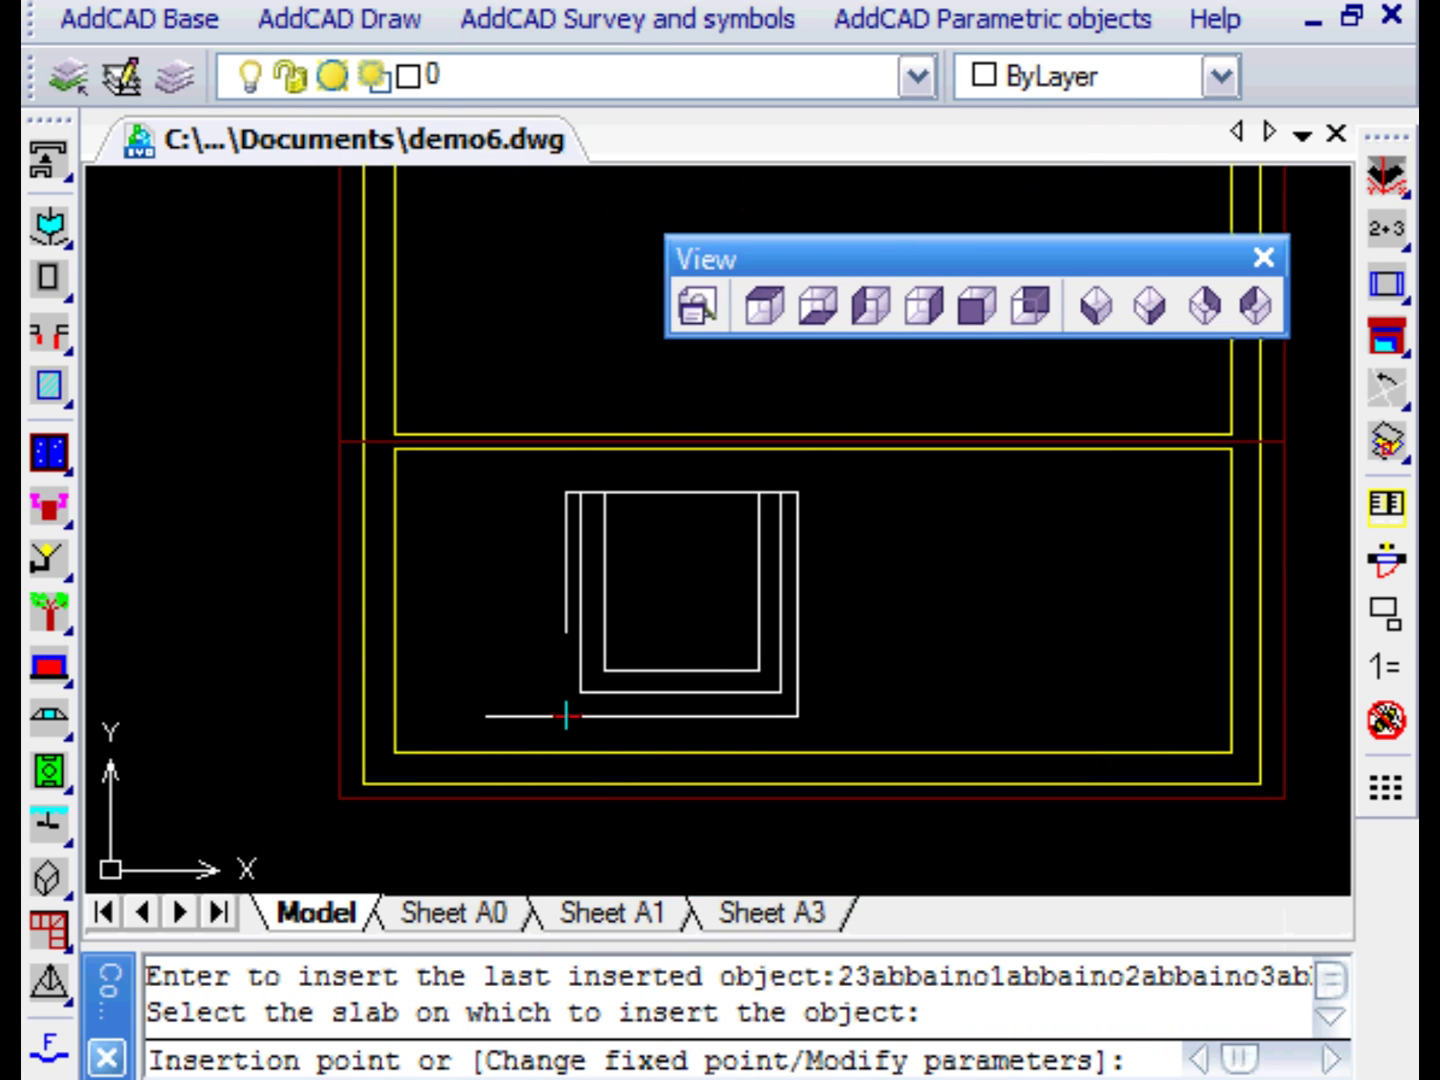
{"action": "left_click", "coordinate": [516, 716]}
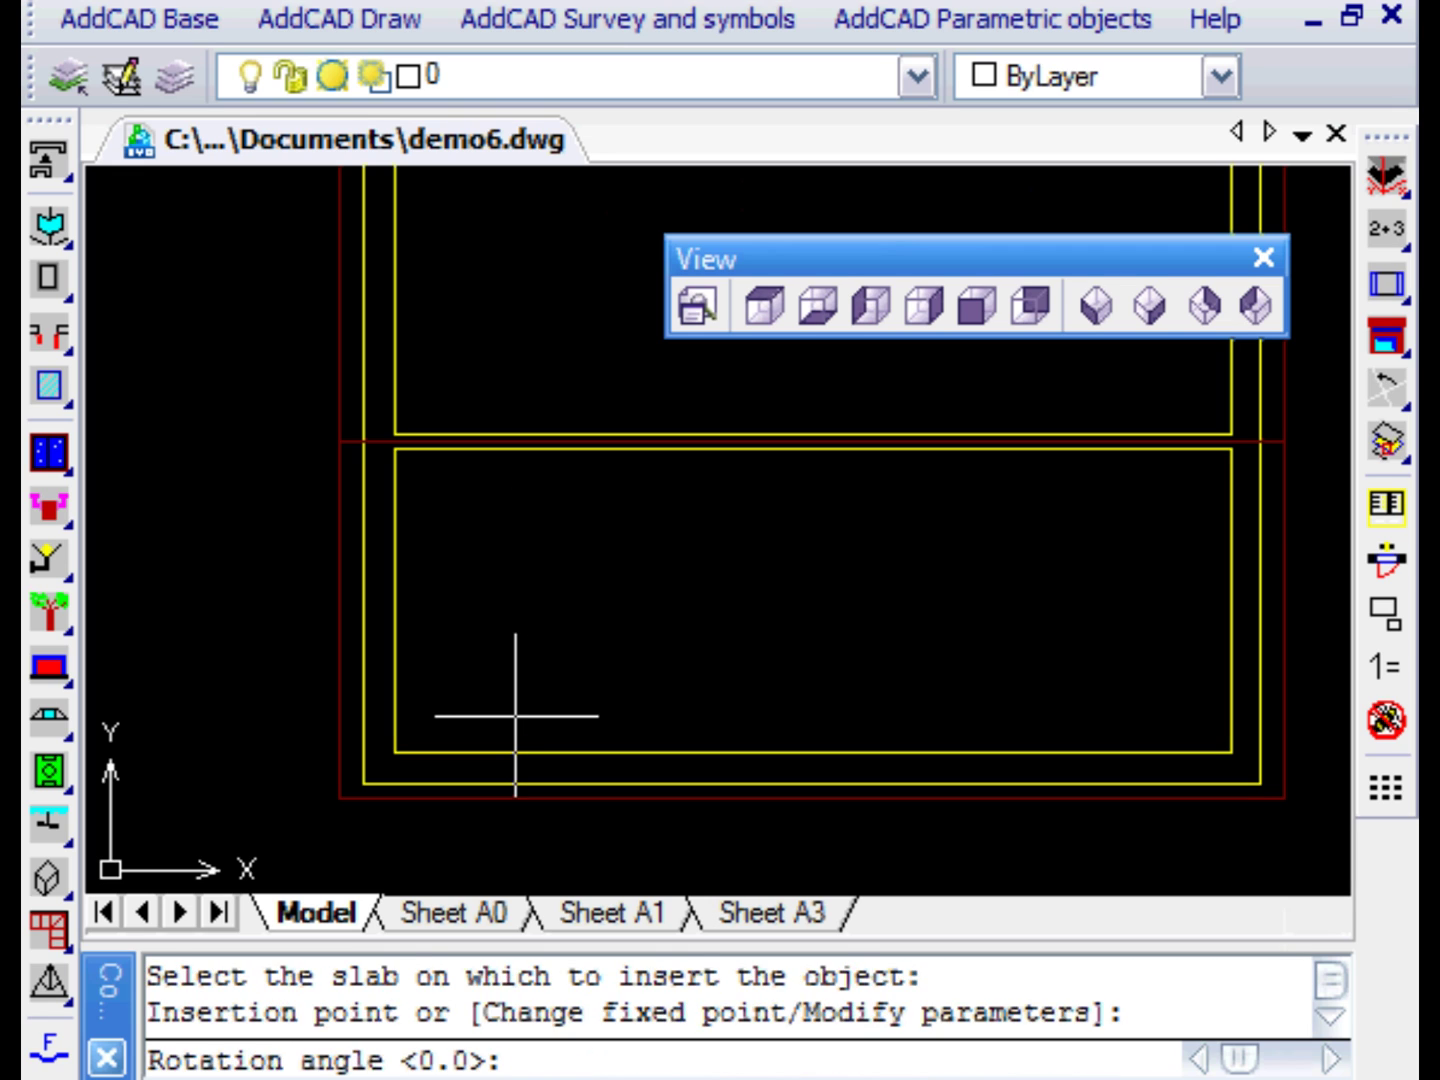
{"action": "key", "text": "Return"}
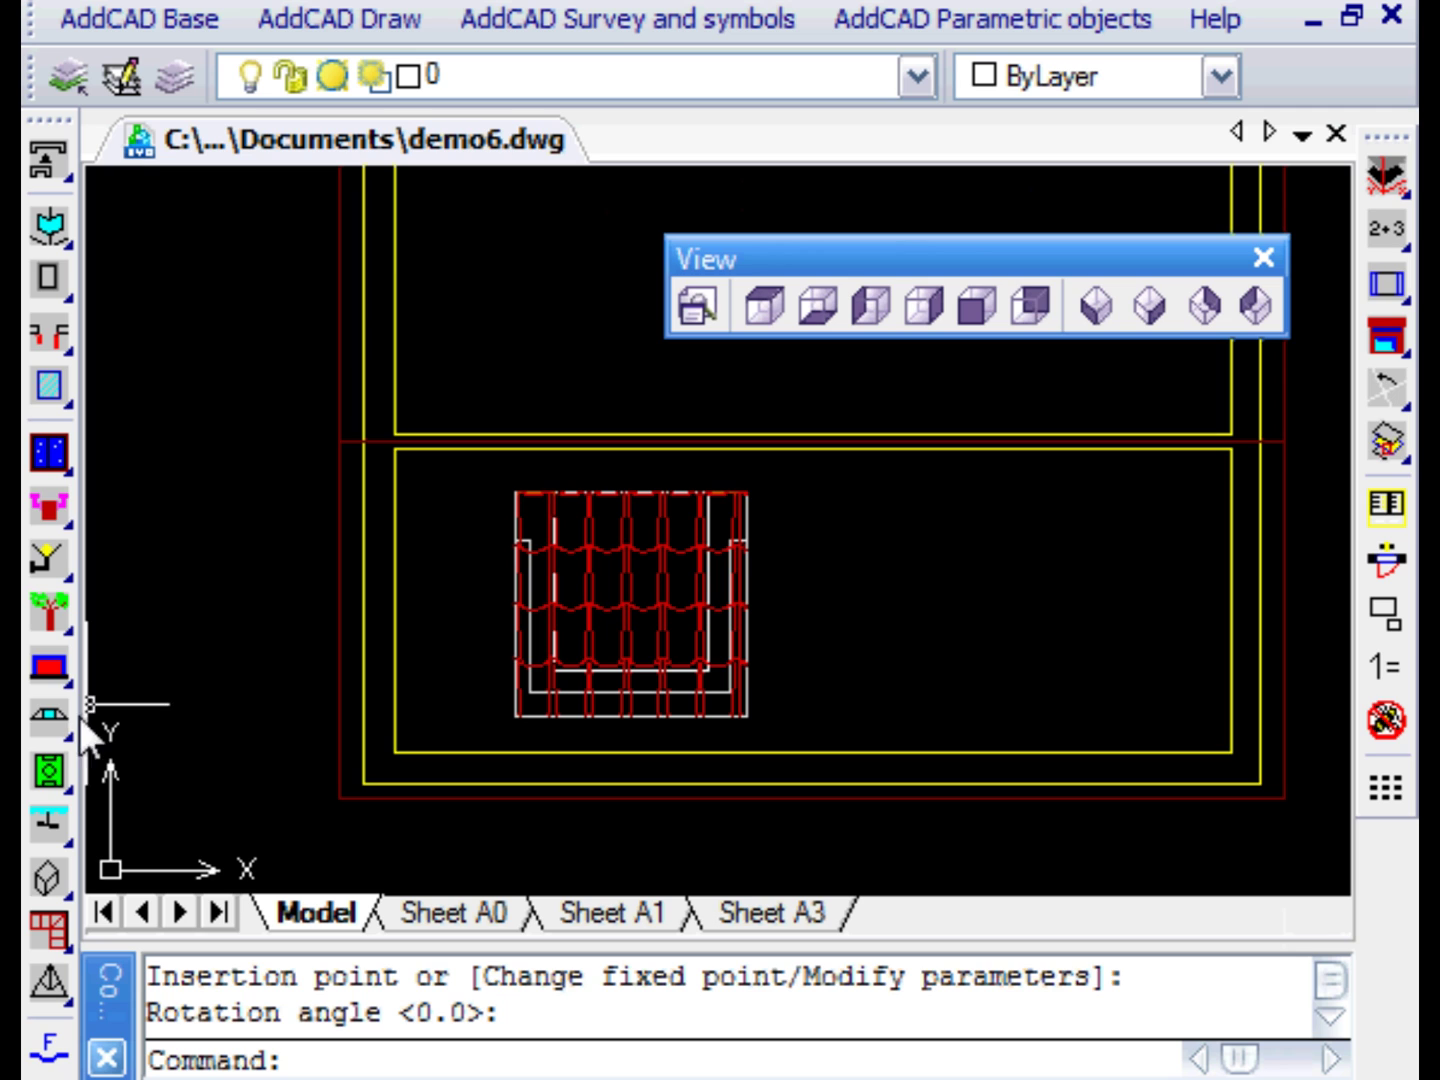
Start inserting a second dormer of the same type on the lower slab
{"action": "left_click", "coordinate": [50, 717]}
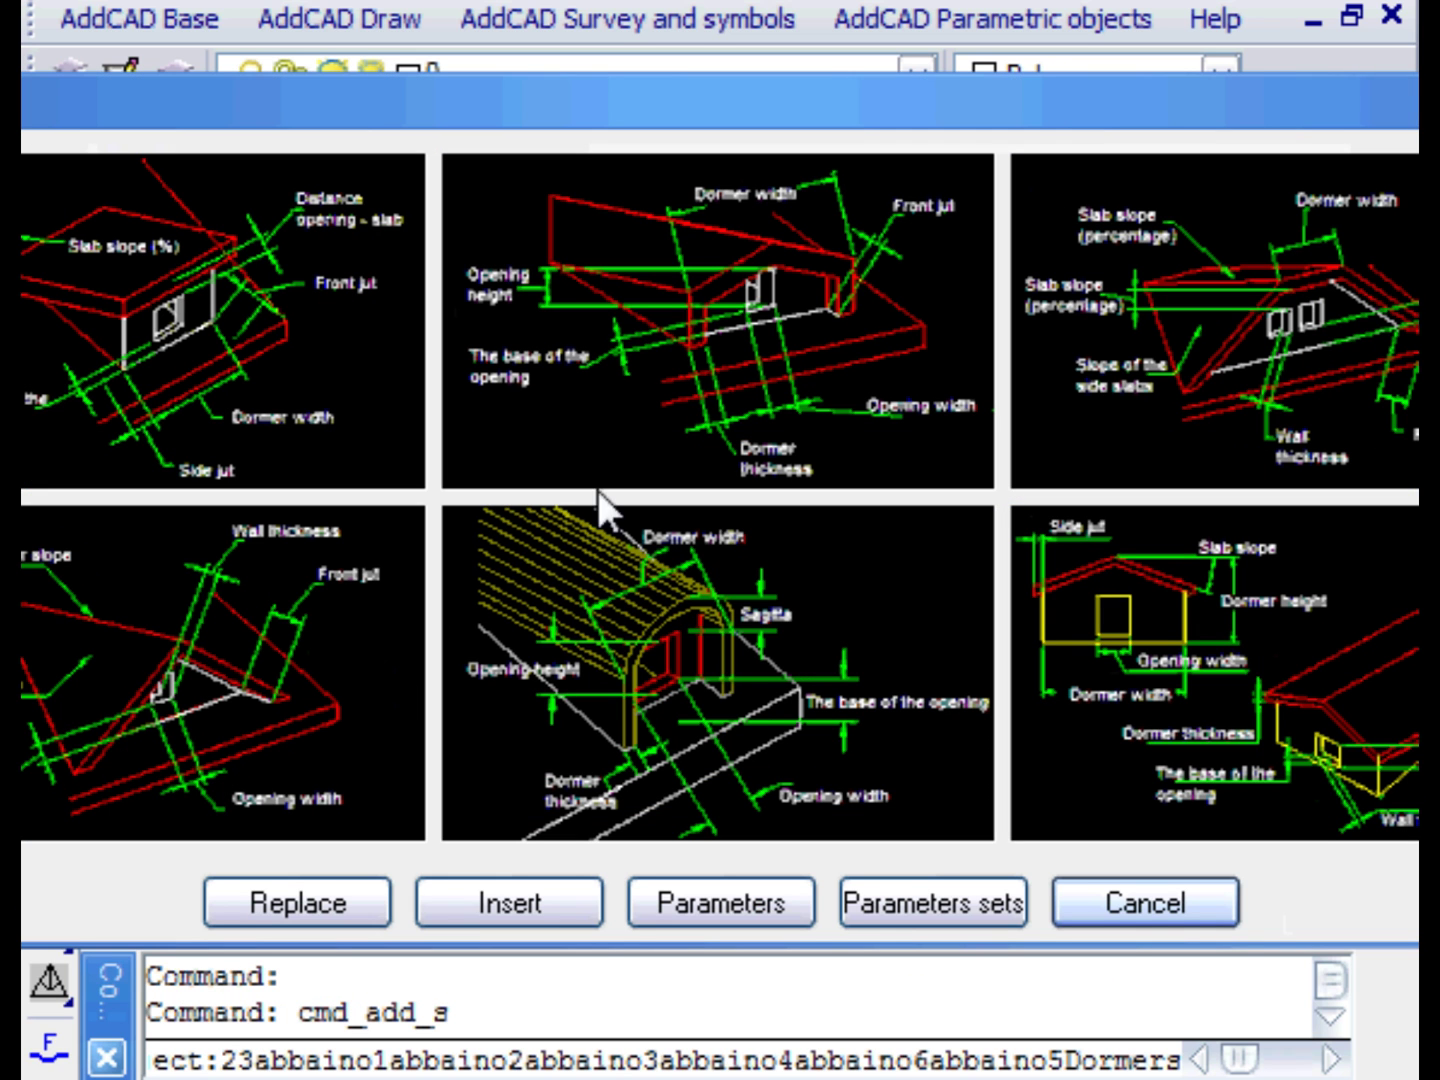
{"action": "left_click", "coordinate": [547, 902]}
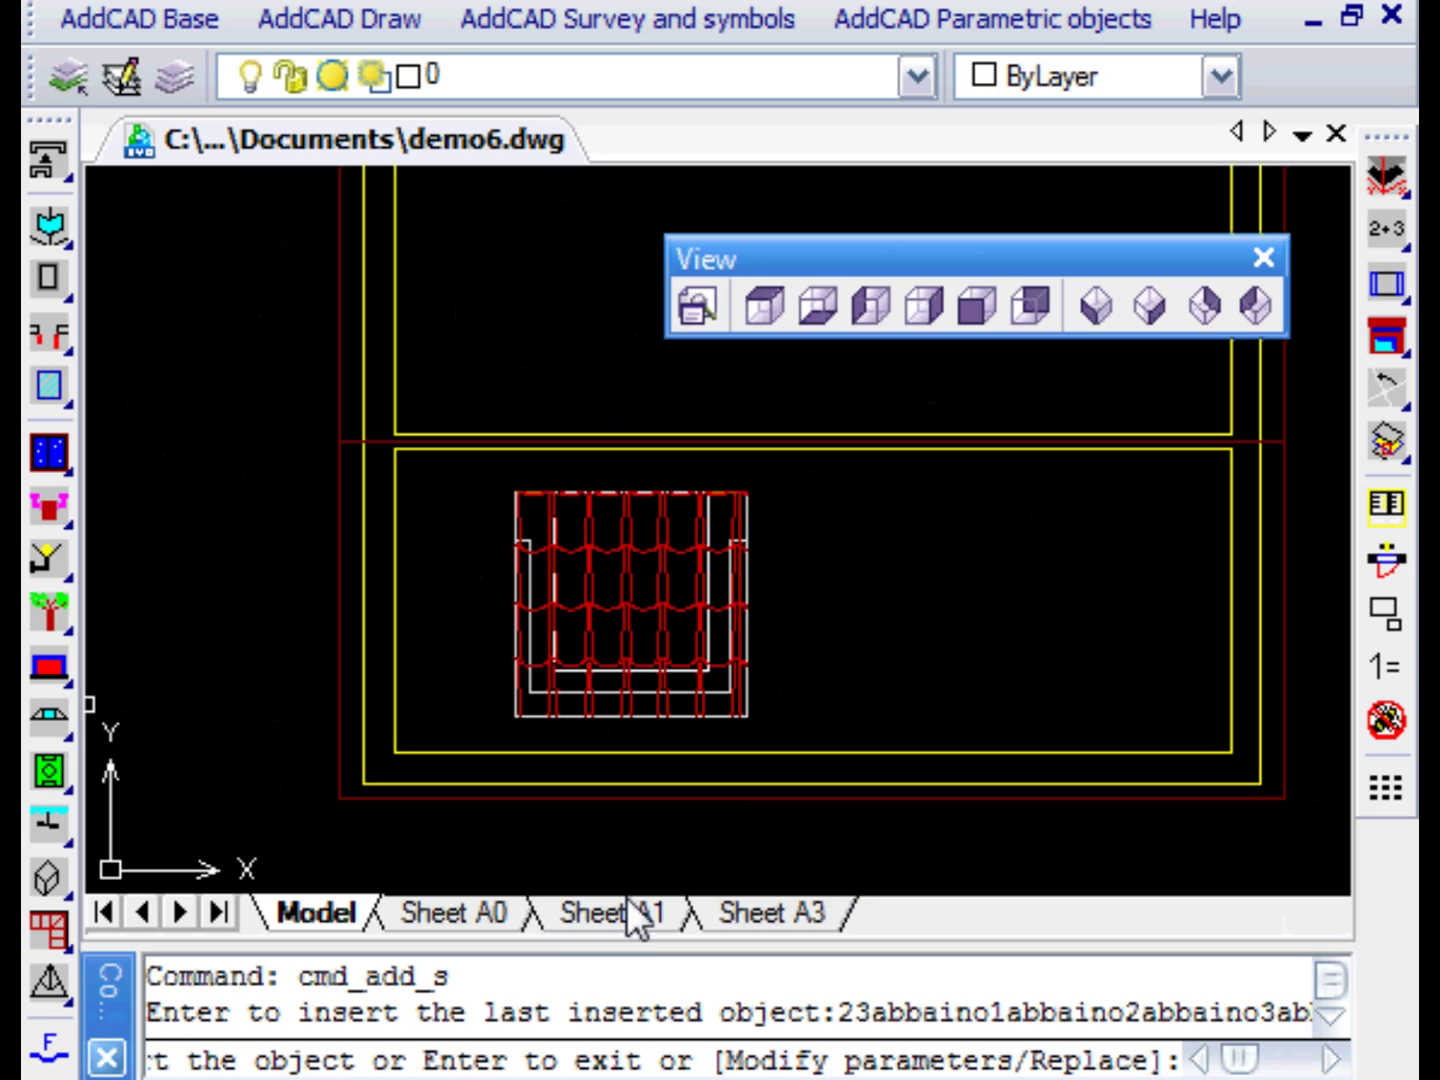
{"action": "left_click", "coordinate": [936, 796]}
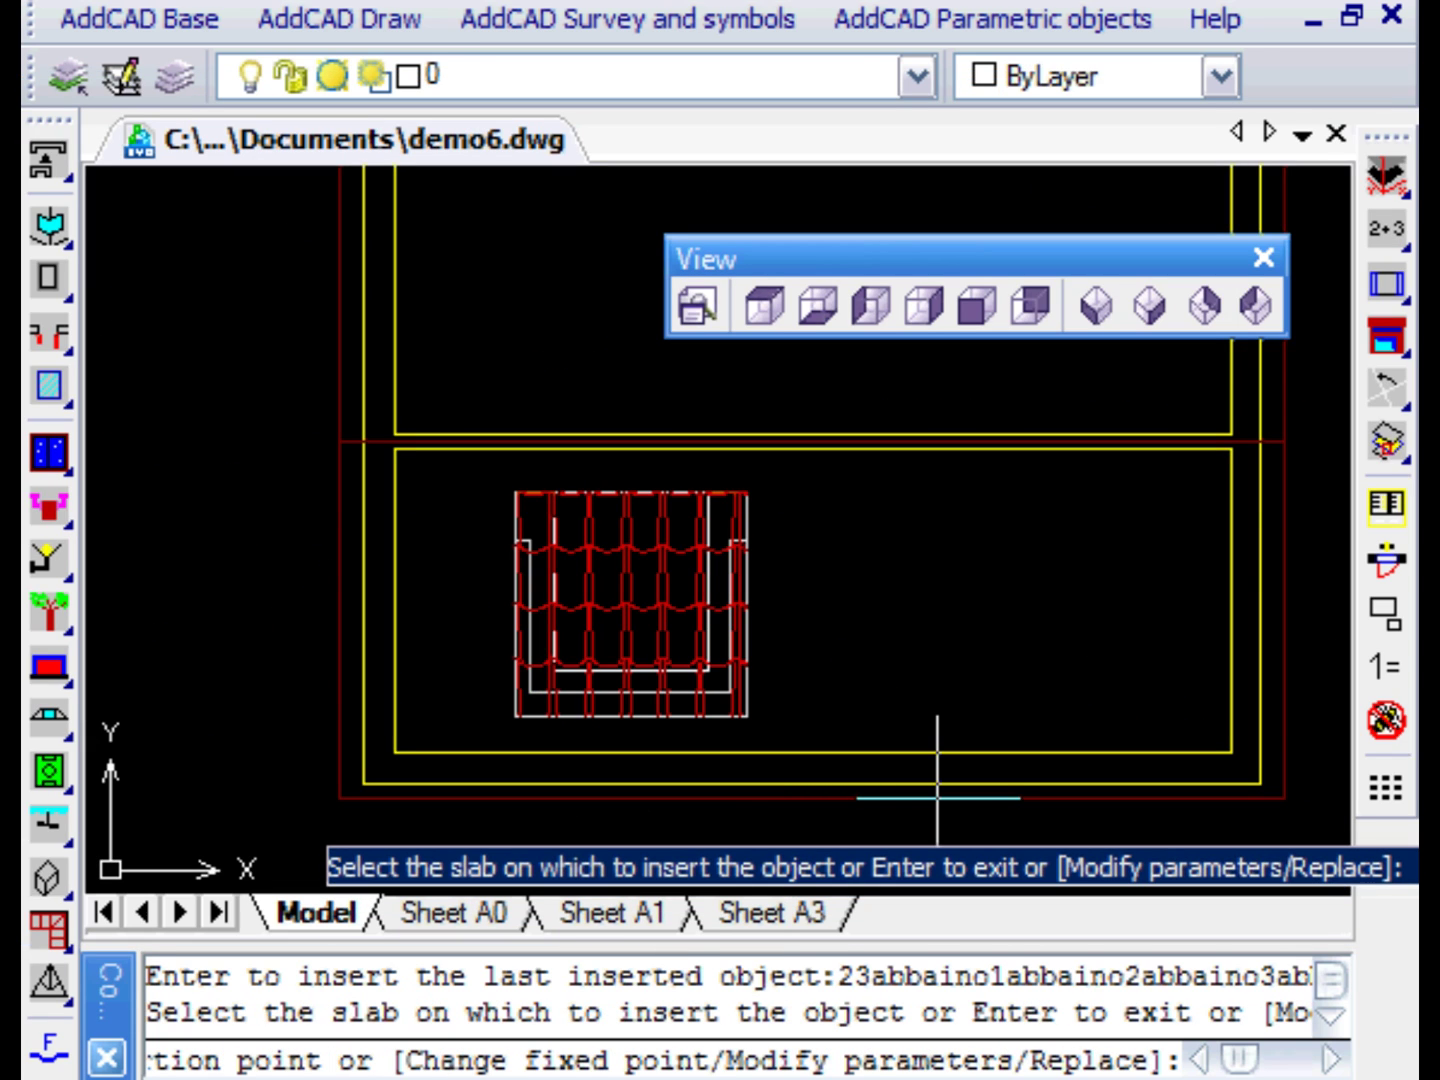
Modify the dormer parameters so the dormer cuts into the slab
{"action": "right_click", "coordinate": [870, 619]}
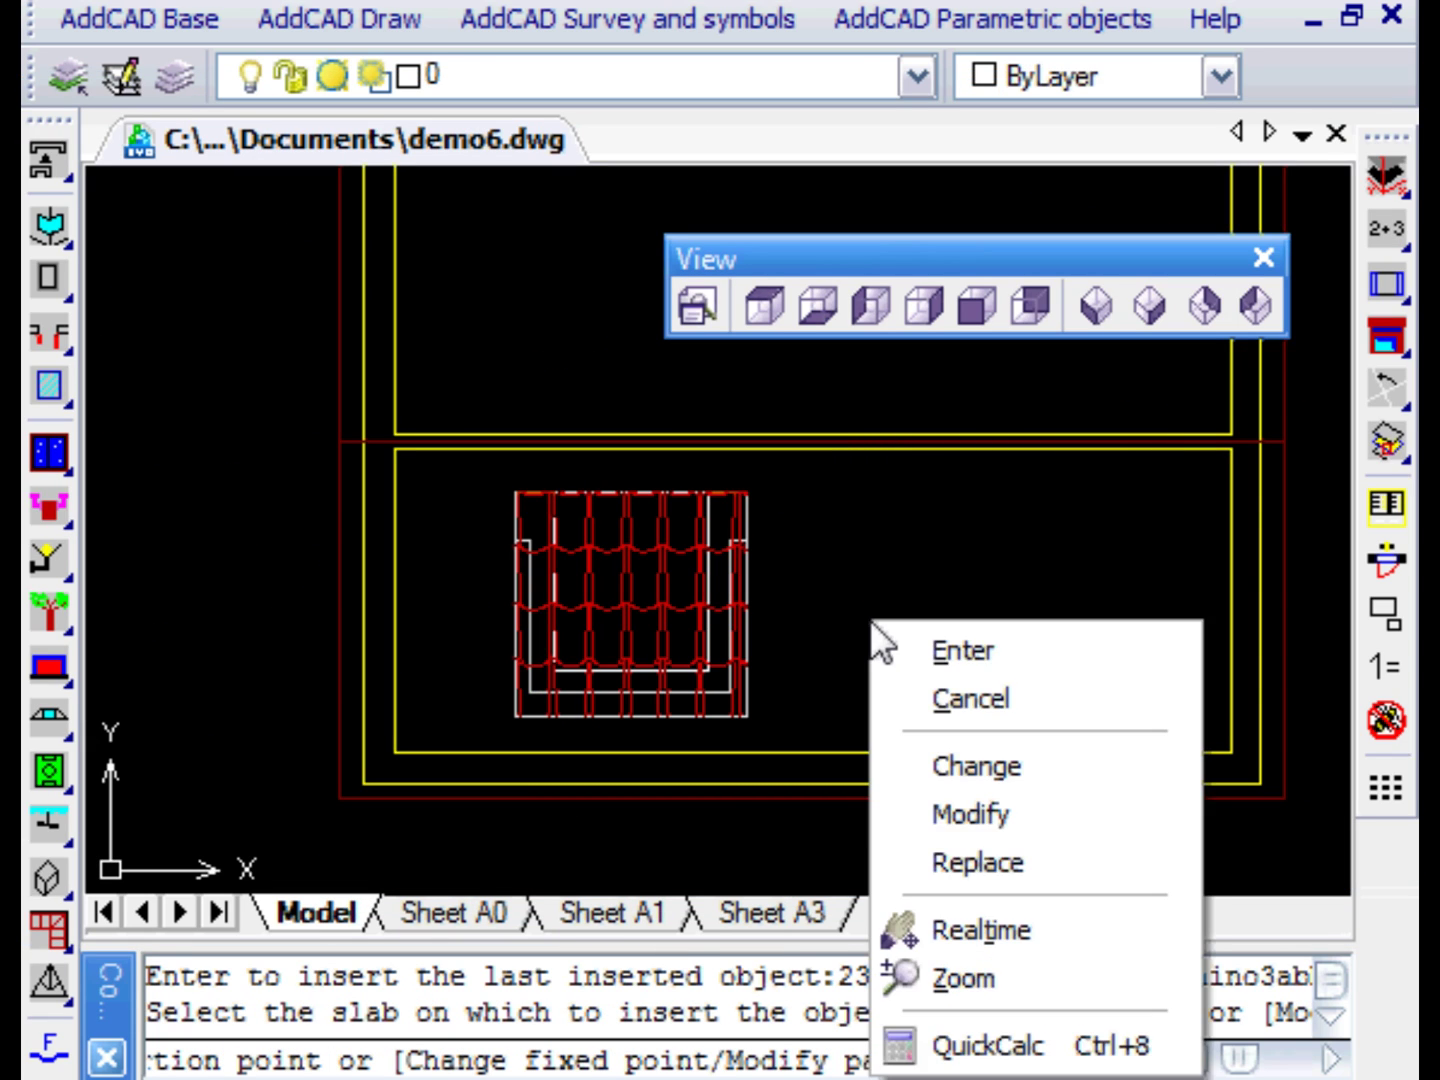
{"action": "left_click", "coordinate": [965, 815]}
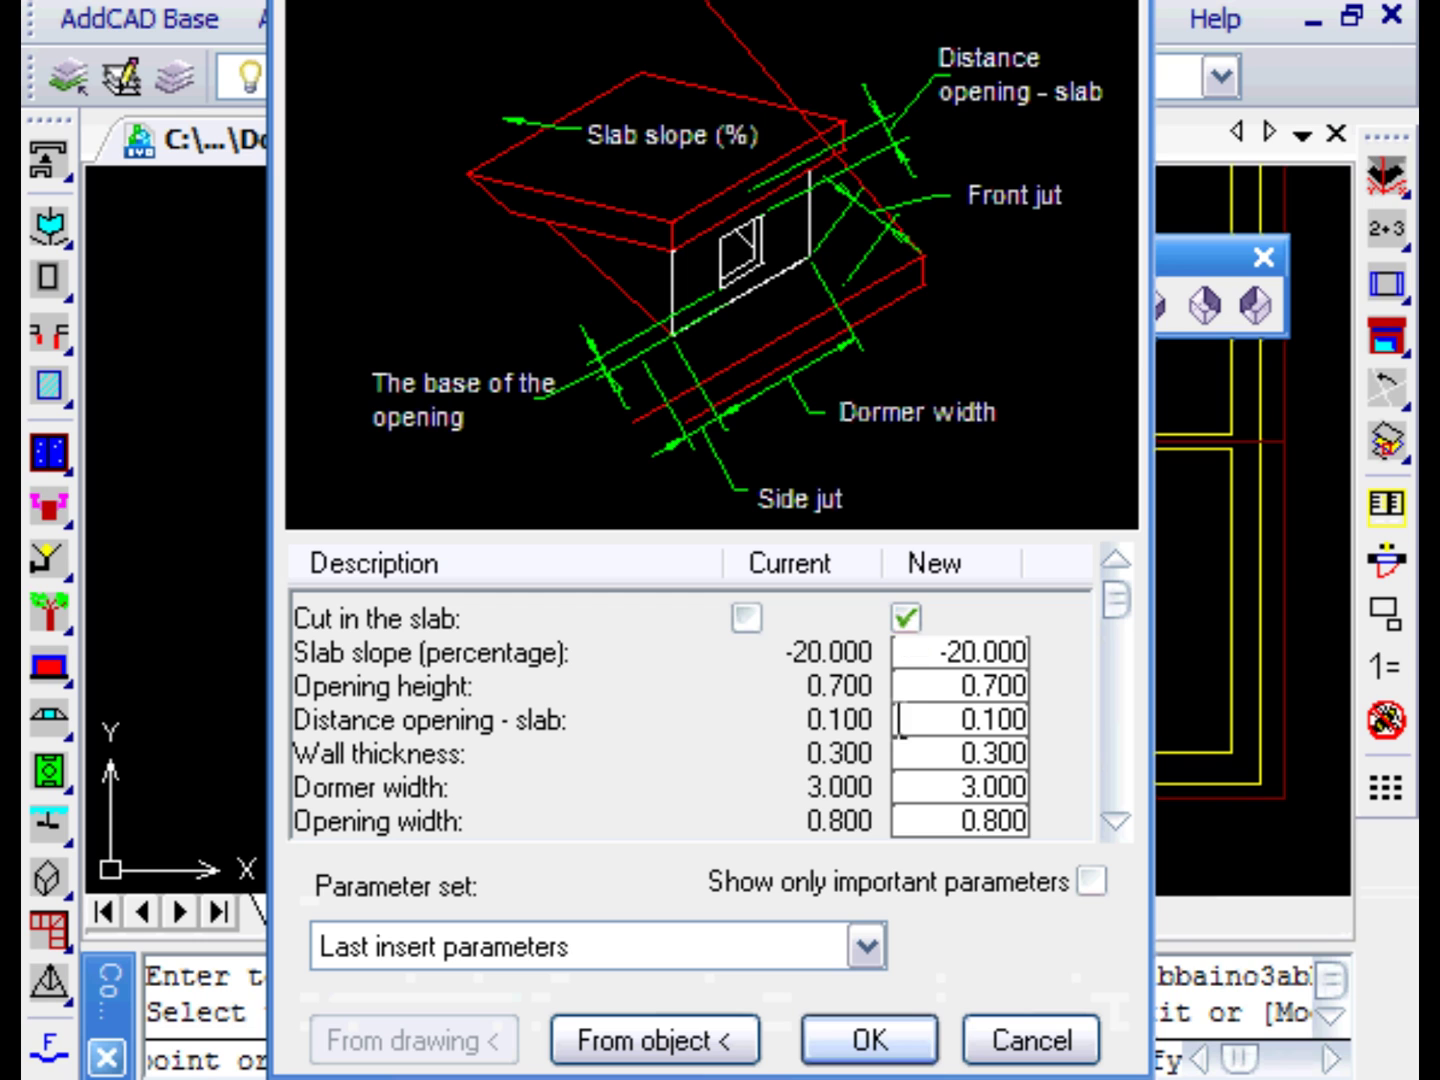
{"action": "left_click", "coordinate": [877, 1040]}
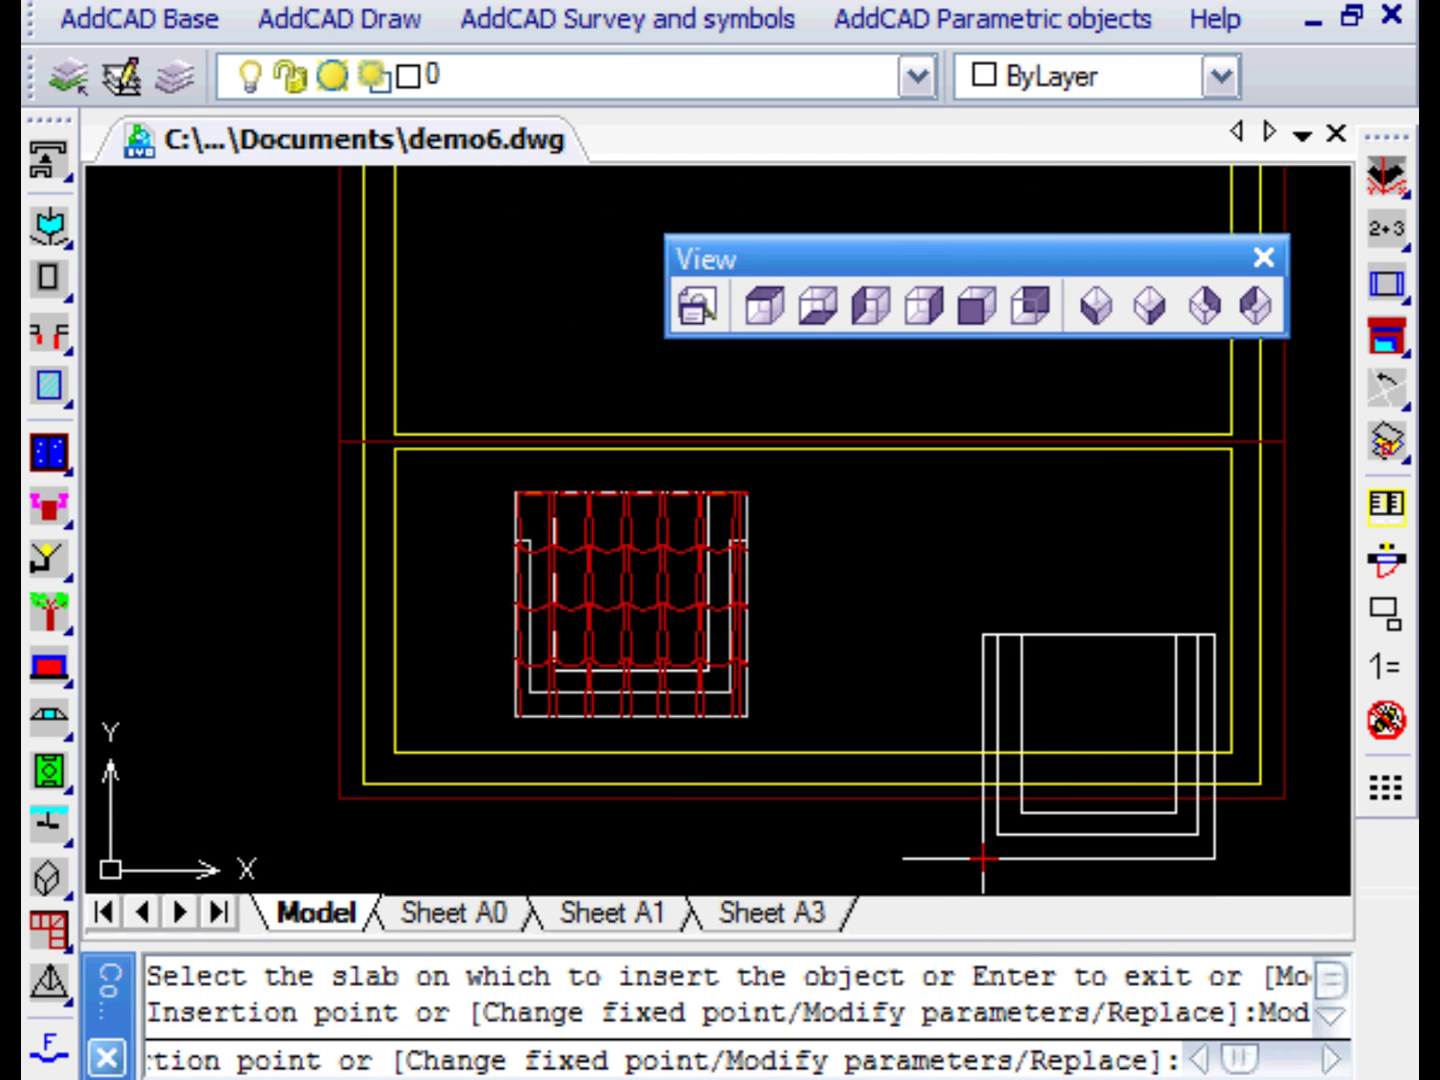
Cycle the dormer's fixed reference point with the c option several times
{"action": "type", "text": "c"}
{"action": "key", "text": "Return"}
{"action": "type", "text": "c"}
{"action": "key", "text": "Return"}
{"action": "type", "text": "c"}
{"action": "key", "text": "Return"}
{"action": "type", "text": "c"}
{"action": "key", "text": "Return"}
{"action": "type", "text": "c"}
{"action": "key", "text": "Return"}
{"action": "type", "text": "c"}
{"action": "key", "text": "Return"}
{"action": "type", "text": "c"}
{"action": "key", "text": "Return"}
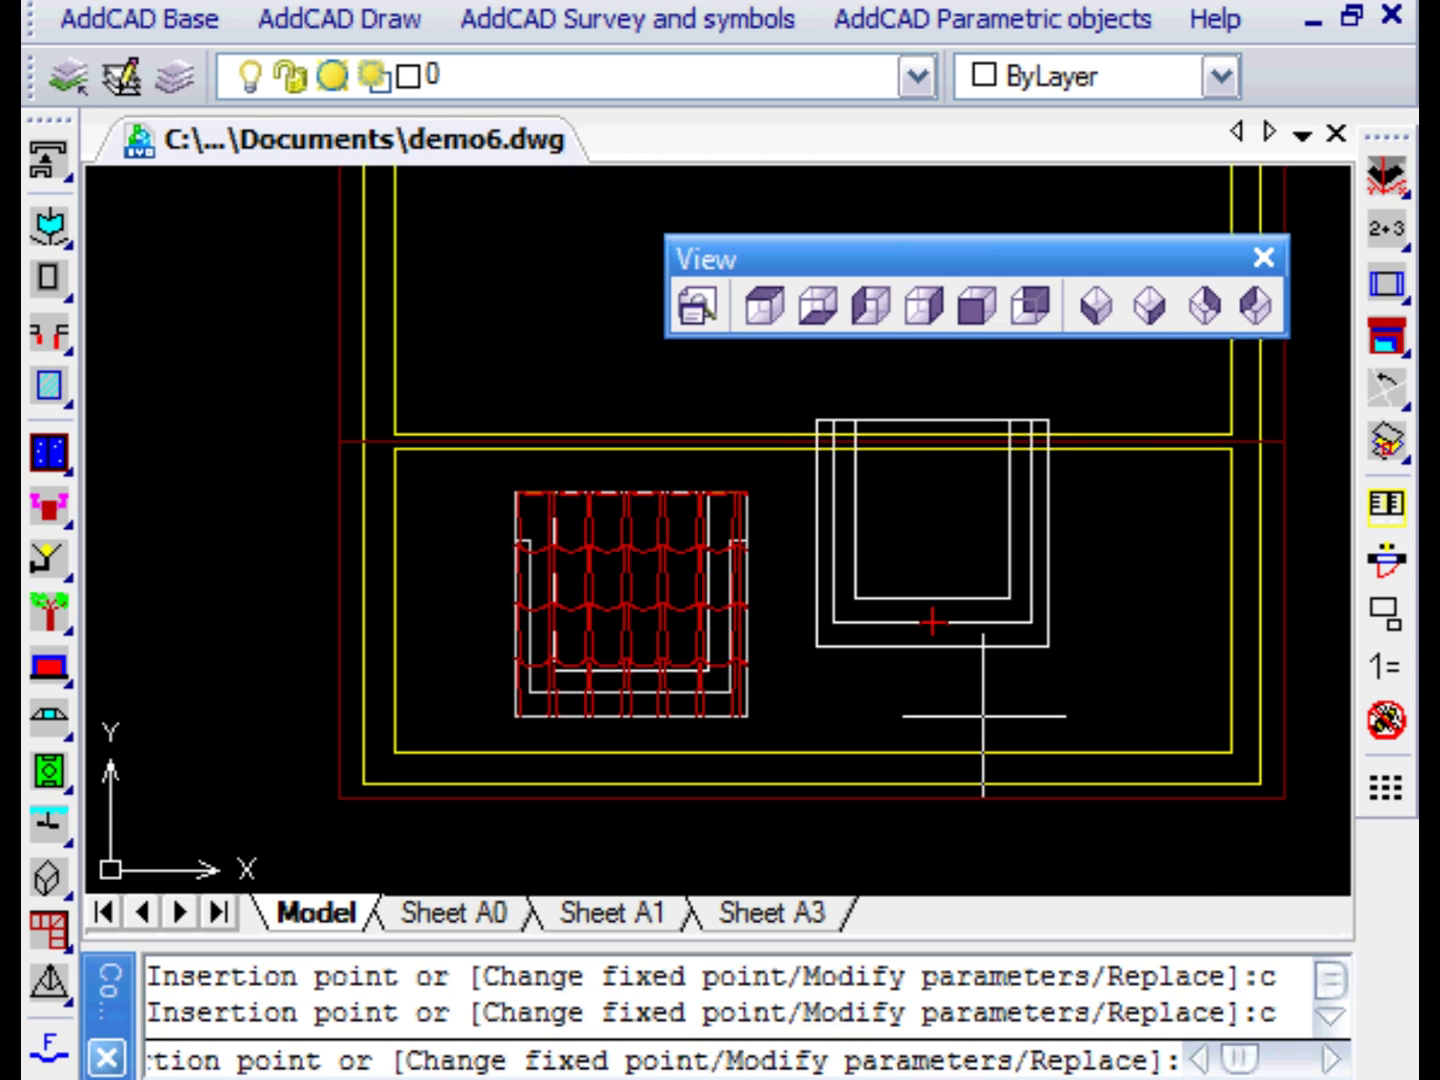
Snap the dormer onto the lower slab's bottom edge with _near and accept the default rotation
{"action": "type", "text": "_near"}
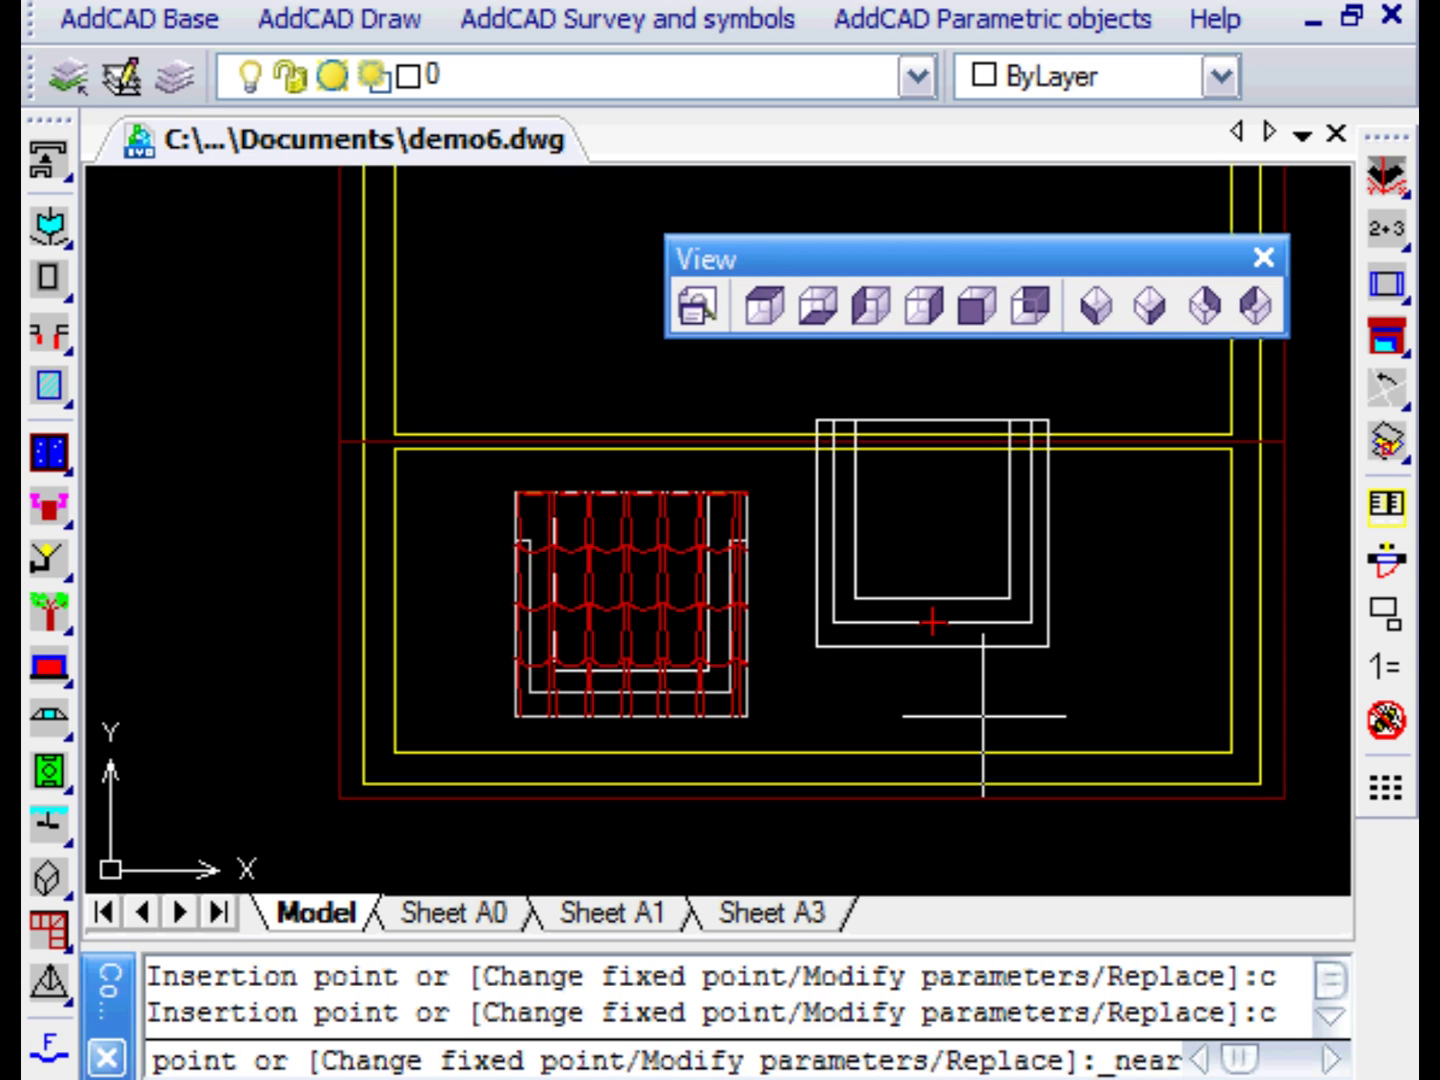
{"action": "key", "text": "Return"}
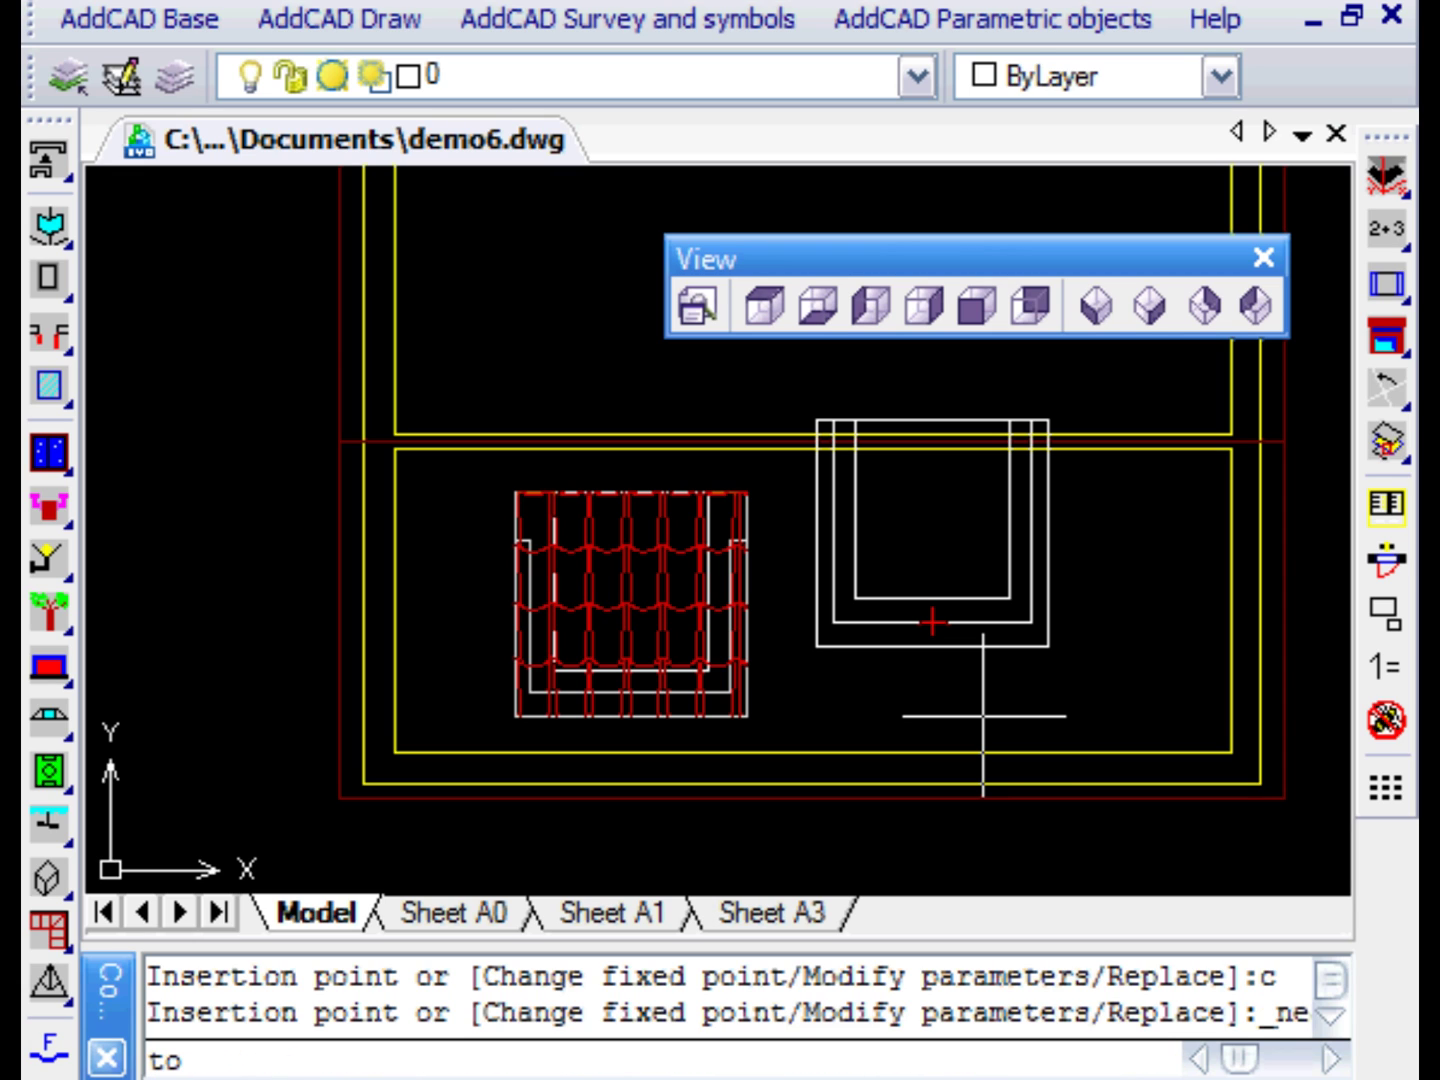
{"action": "left_click", "coordinate": [992, 783]}
{"action": "key", "text": "Return"}
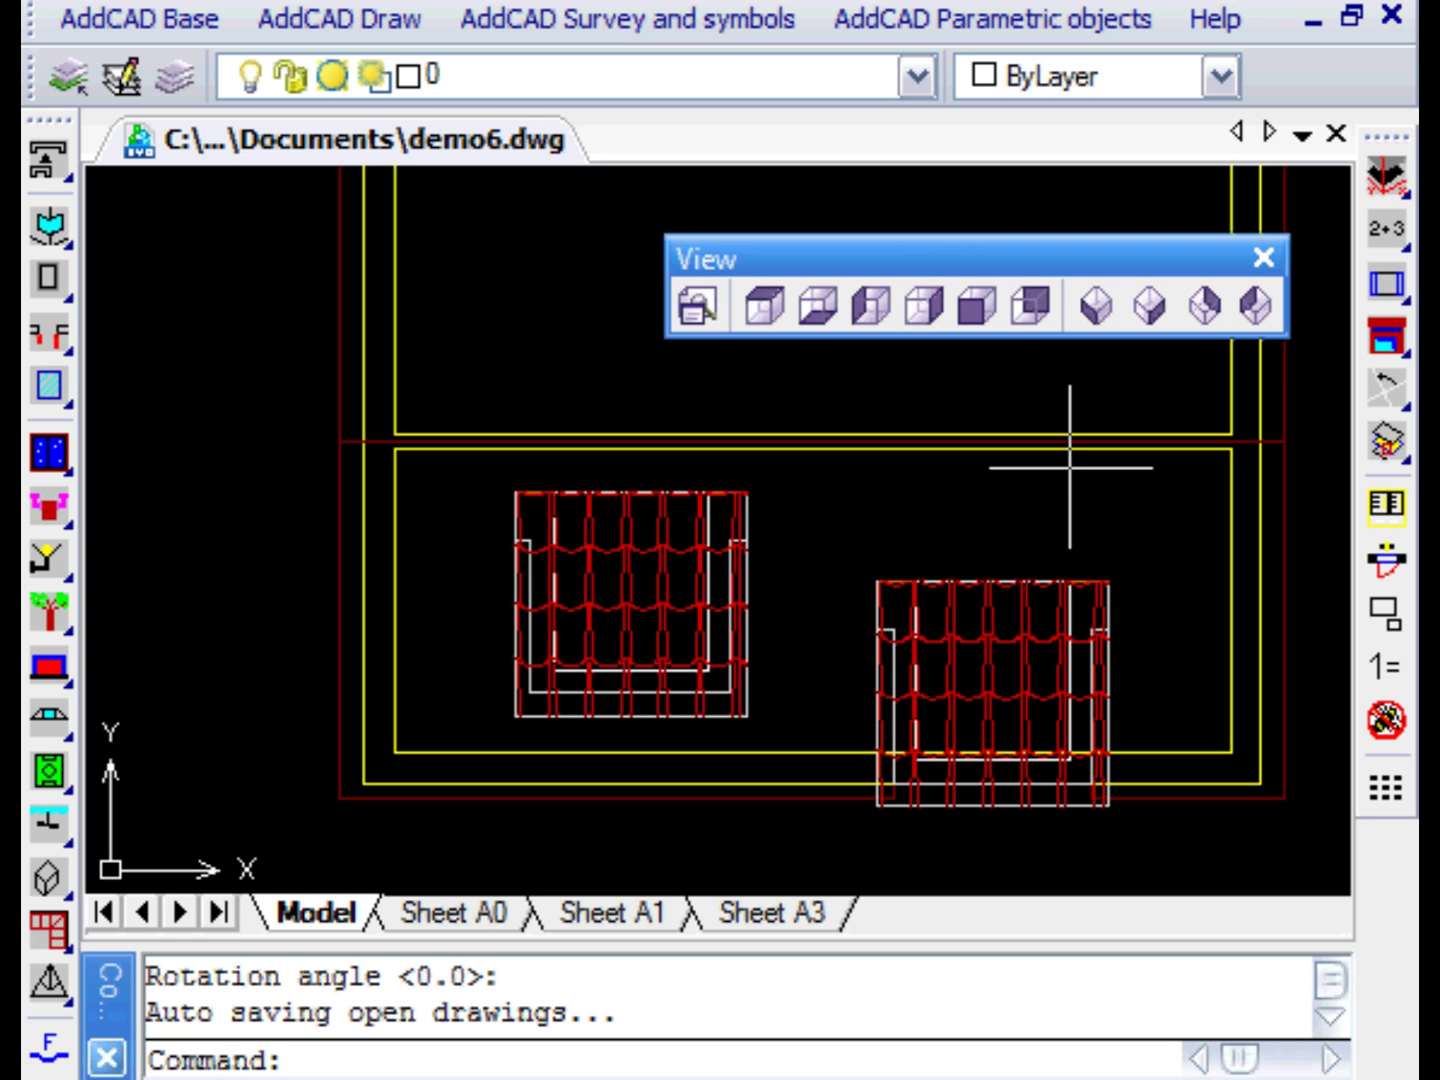
Switch to a south-west isometric view centred on the dormers
{"action": "left_click", "coordinate": [1094, 311]}
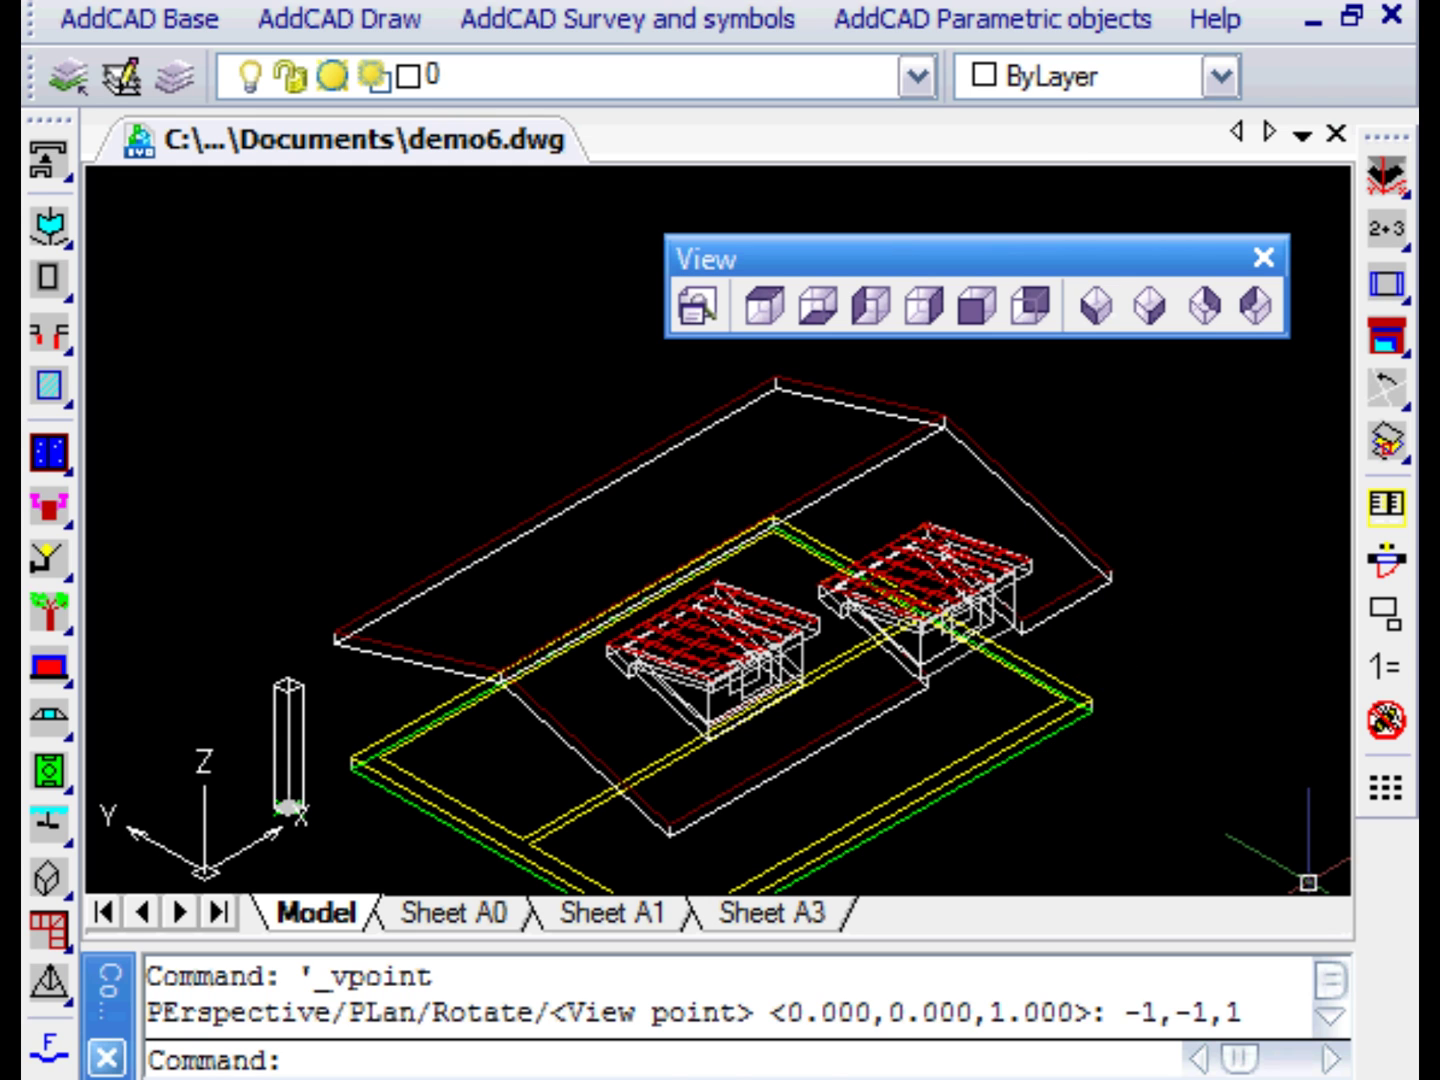
{"action": "mouse_move", "coordinate": [980, 730]}
{"action": "middle_mouse_down"}
{"action": "mouse_move", "coordinate": [1141, 788]}
{"action": "mouse_move", "coordinate": [1109, 762]}
{"action": "mouse_move", "coordinate": [1039, 760]}
{"action": "middle_mouse_up"}
{"action": "scroll", "coordinate": [1115, 772], "scroll_direction": "up", "scroll_amount": 2}
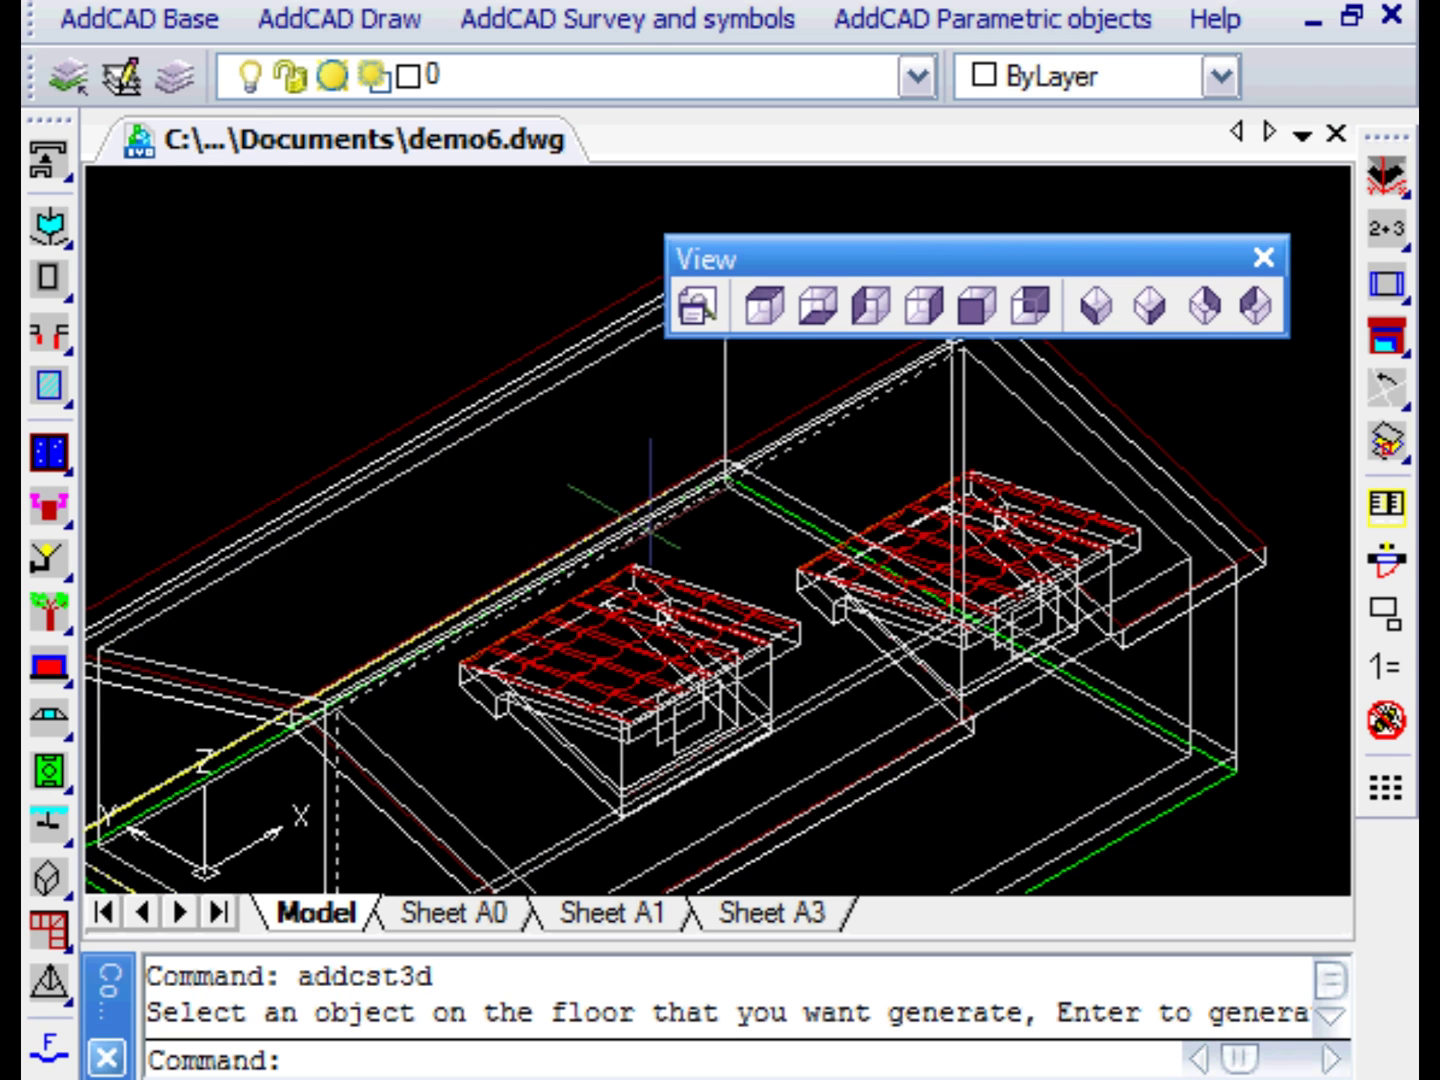
Show the model Flat Shaded with edges on, zoomed into the dormers
{"action": "left_click", "coordinate": [290, 4]}
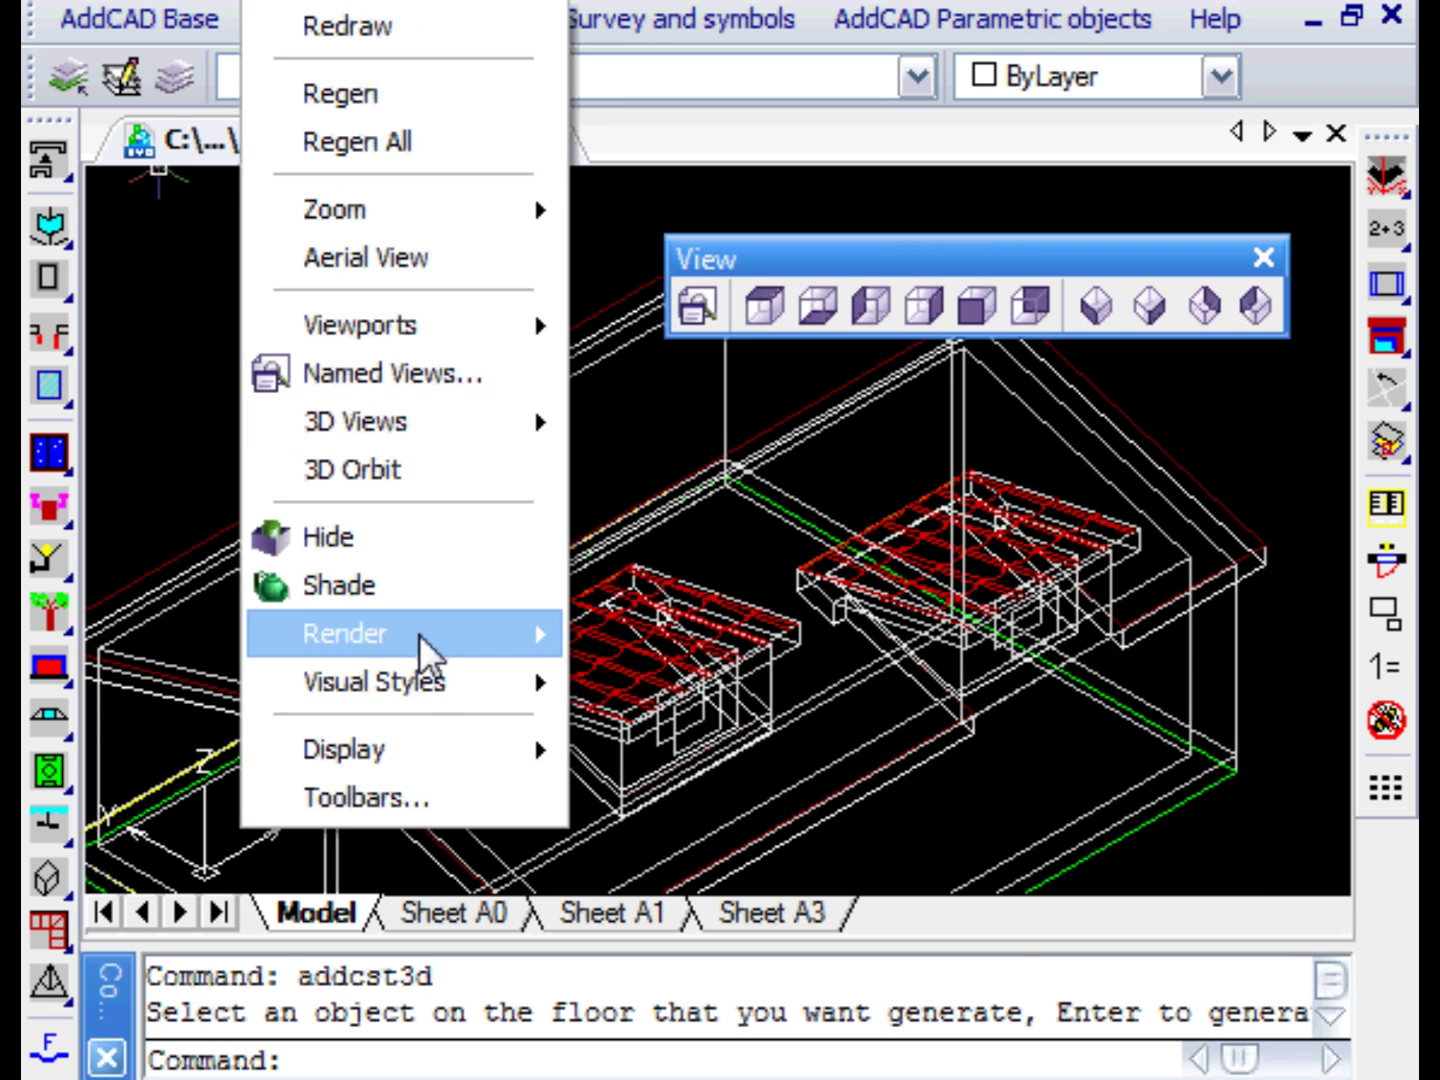
{"action": "mouse_move", "coordinate": [460, 701]}
{"action": "left_click", "coordinate": [745, 922]}
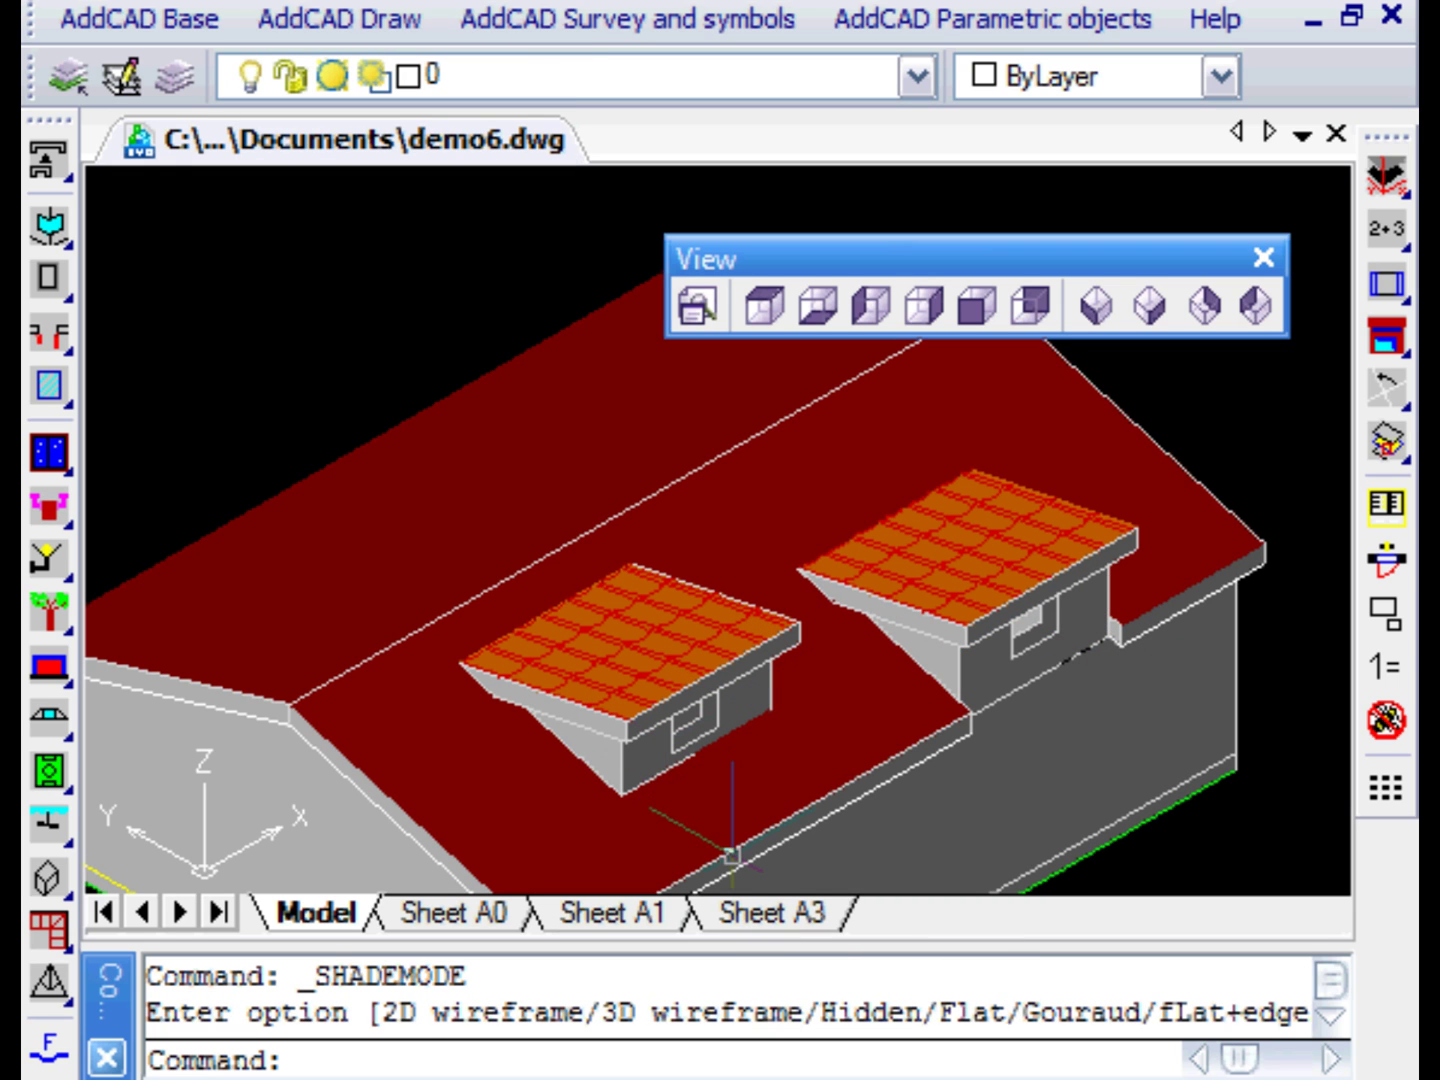
{"action": "scroll", "coordinate": [700, 780], "scroll_direction": "up", "scroll_amount": 5}
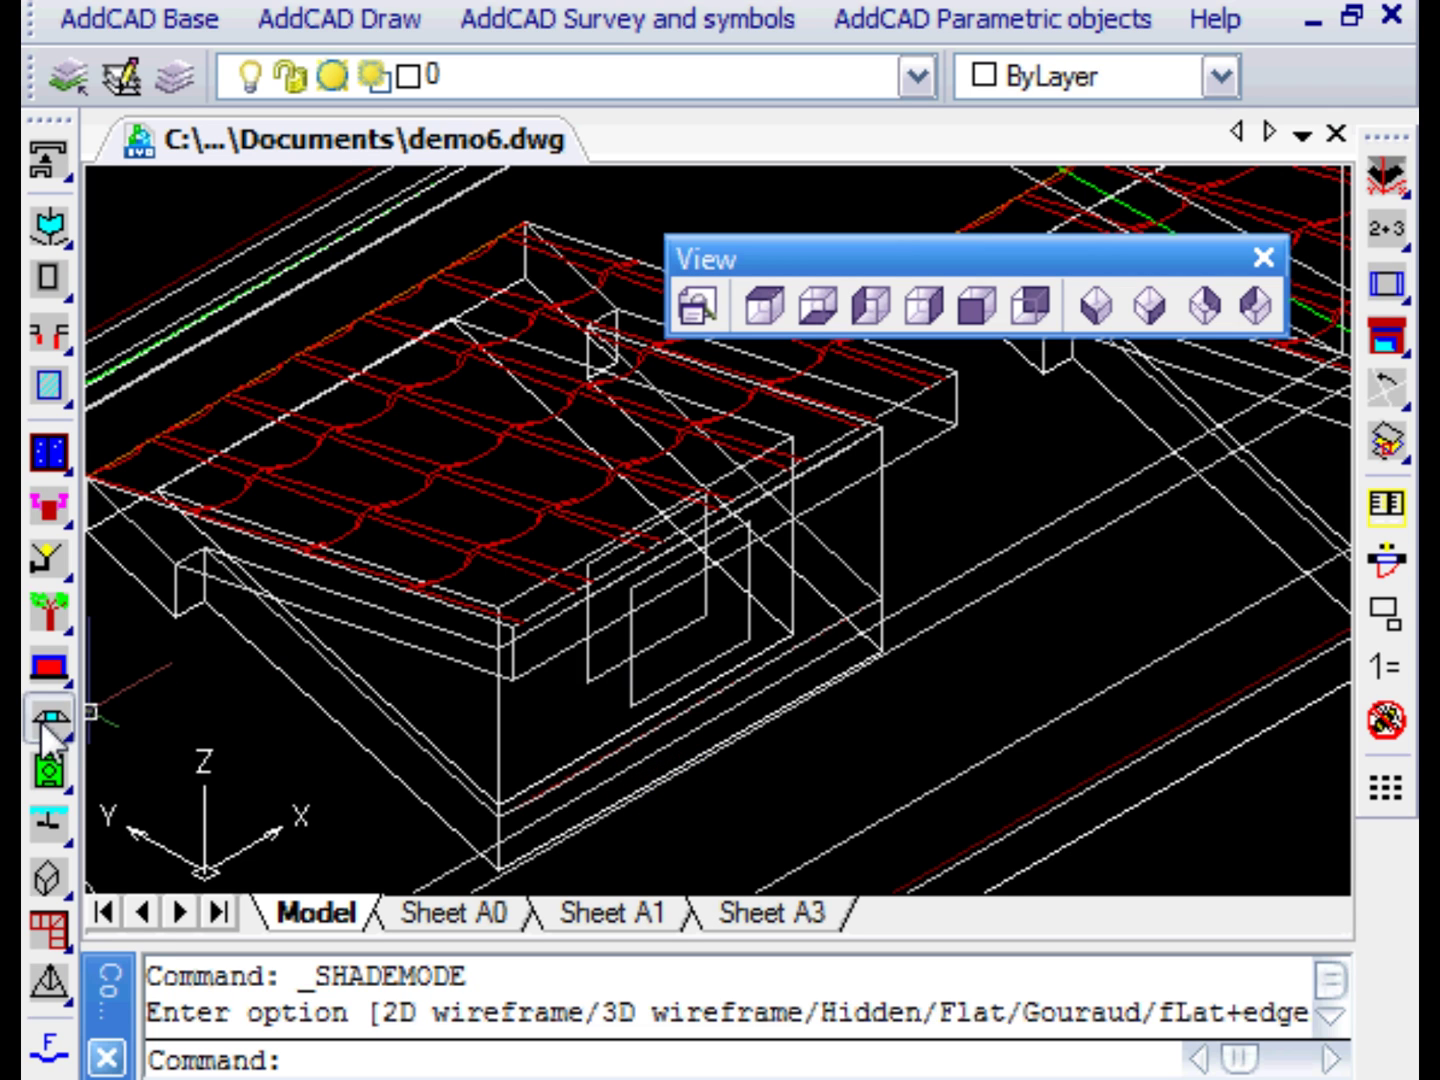
{"action": "left_click_drag", "start_coordinate": [41, 725], "coordinate": [108, 960]}
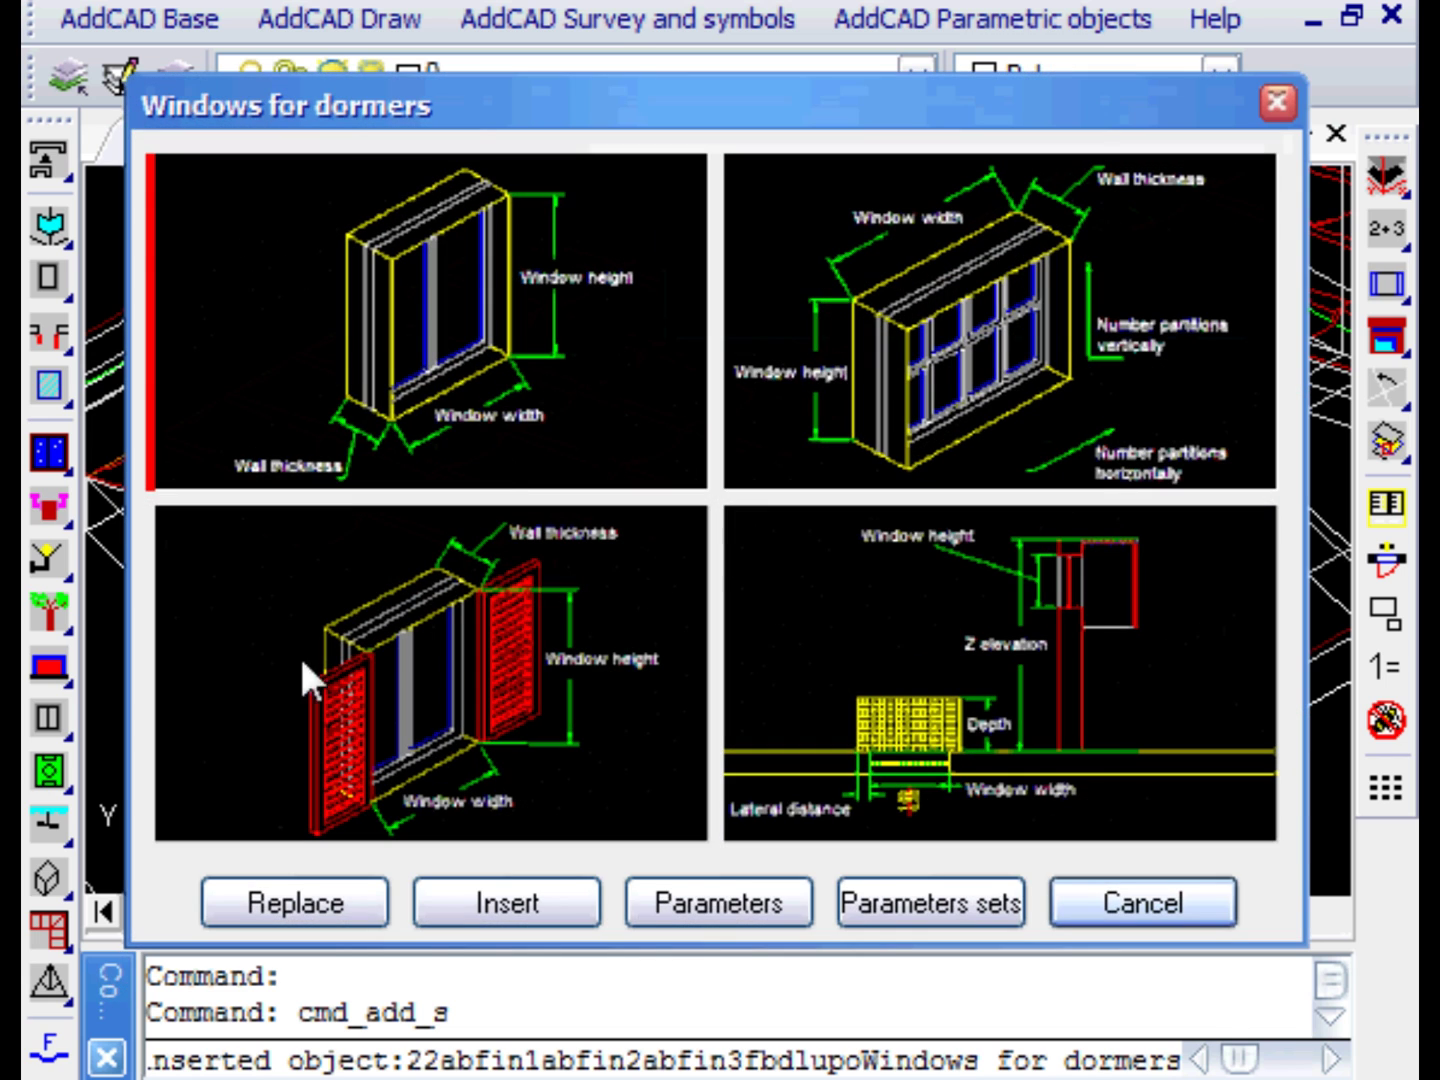
Set the dormer window's width by measuring two points in the drawing
{"action": "left_click", "coordinate": [705, 904]}
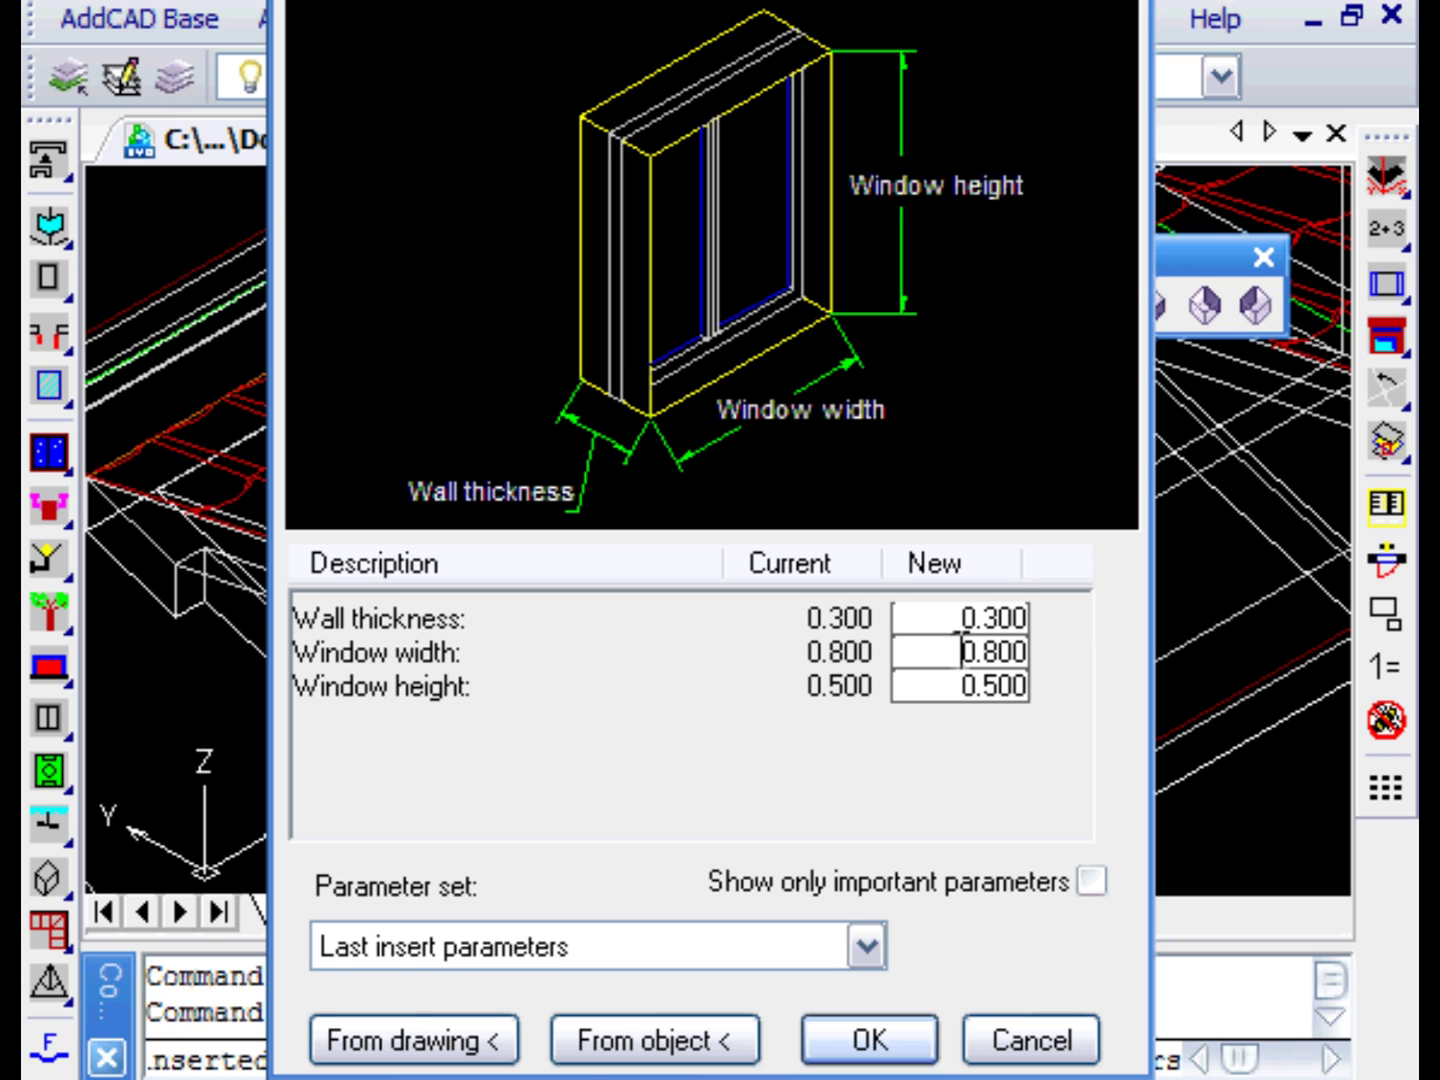
{"action": "left_click", "coordinate": [960, 653]}
{"action": "left_click", "coordinate": [482, 1046]}
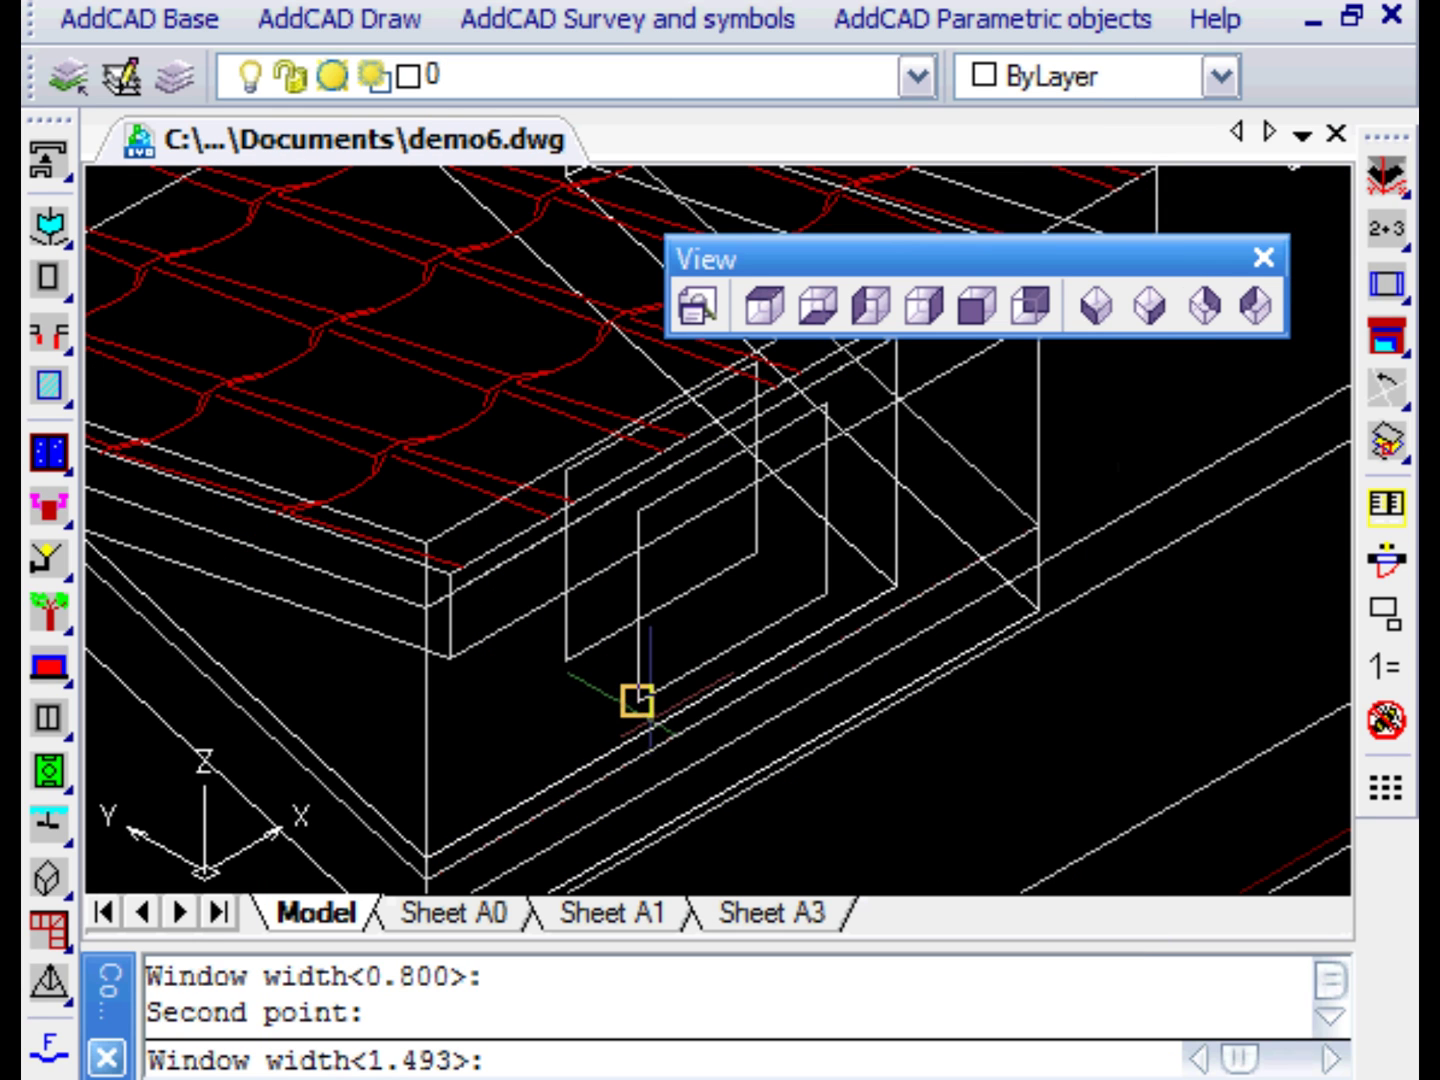
{"action": "left_click", "coordinate": [637, 700]}
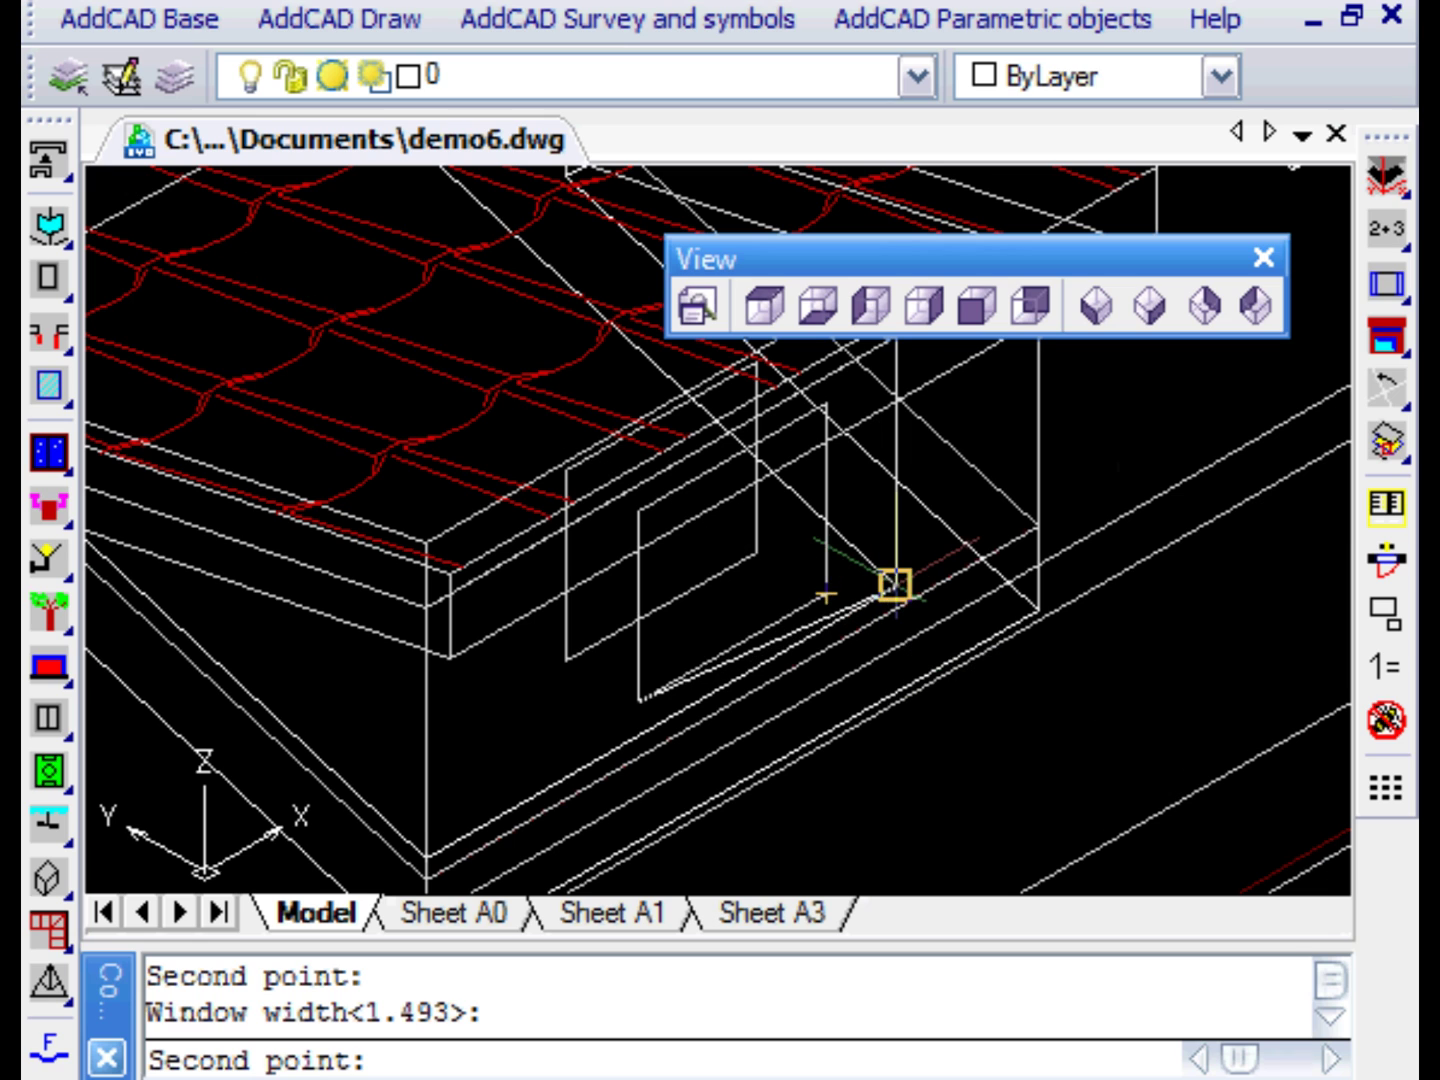
{"action": "left_click", "coordinate": [825, 592]}
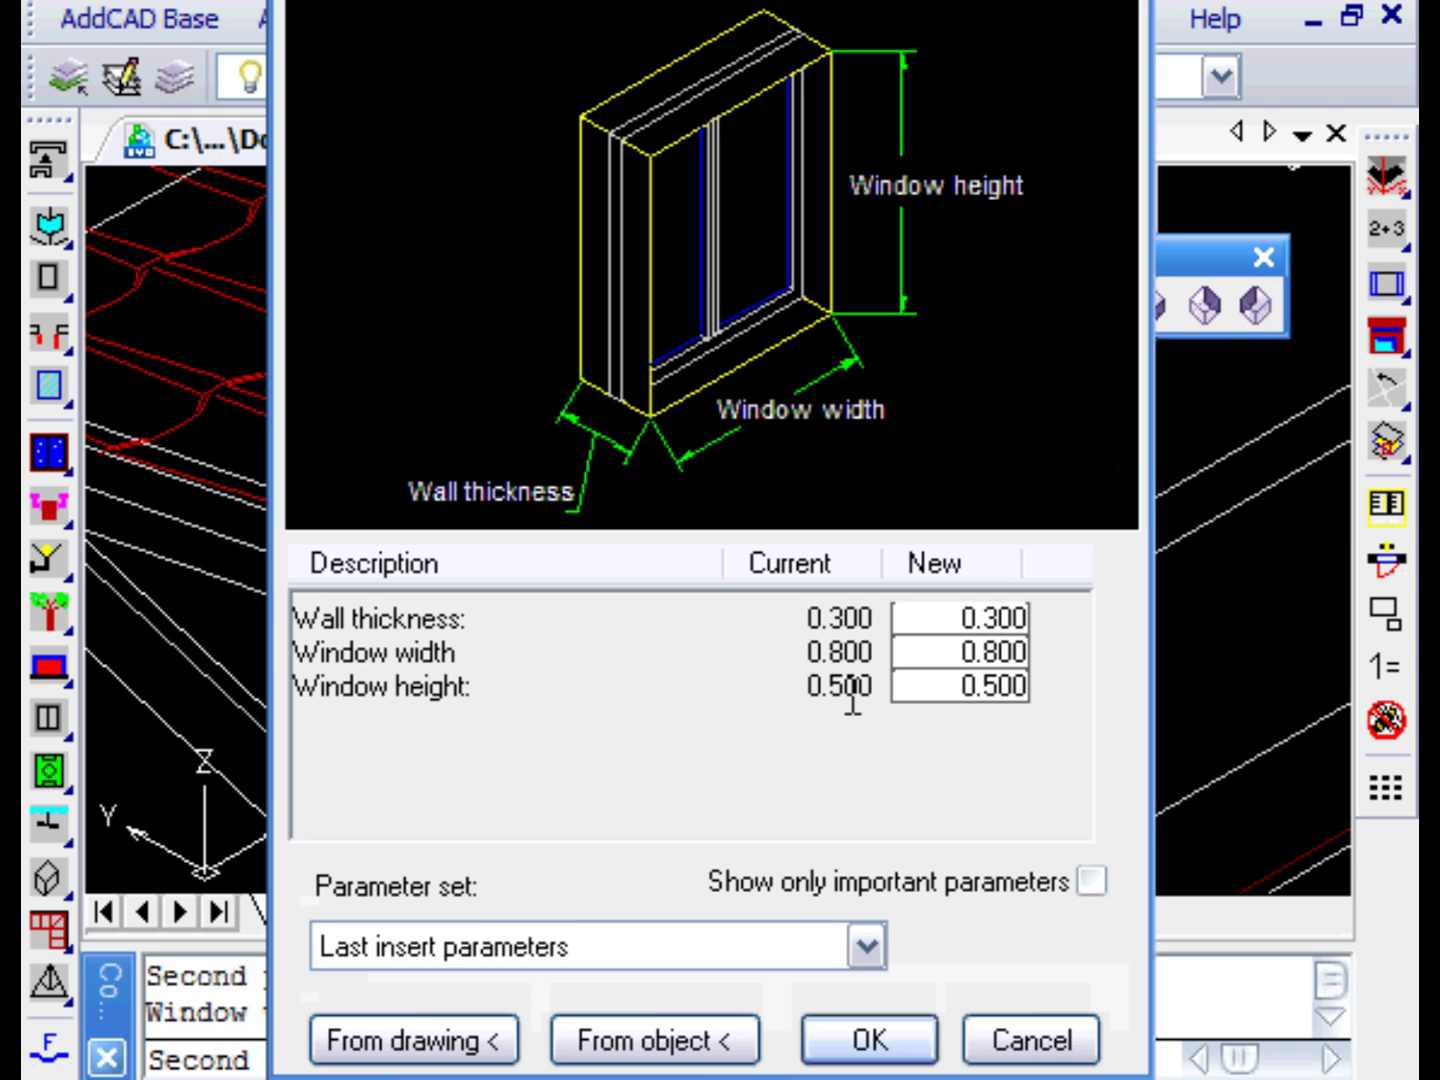
Measure the window height from the drawing and insert the window into the dormer's front face at 0 rotation
{"action": "left_click", "coordinate": [424, 1040]}
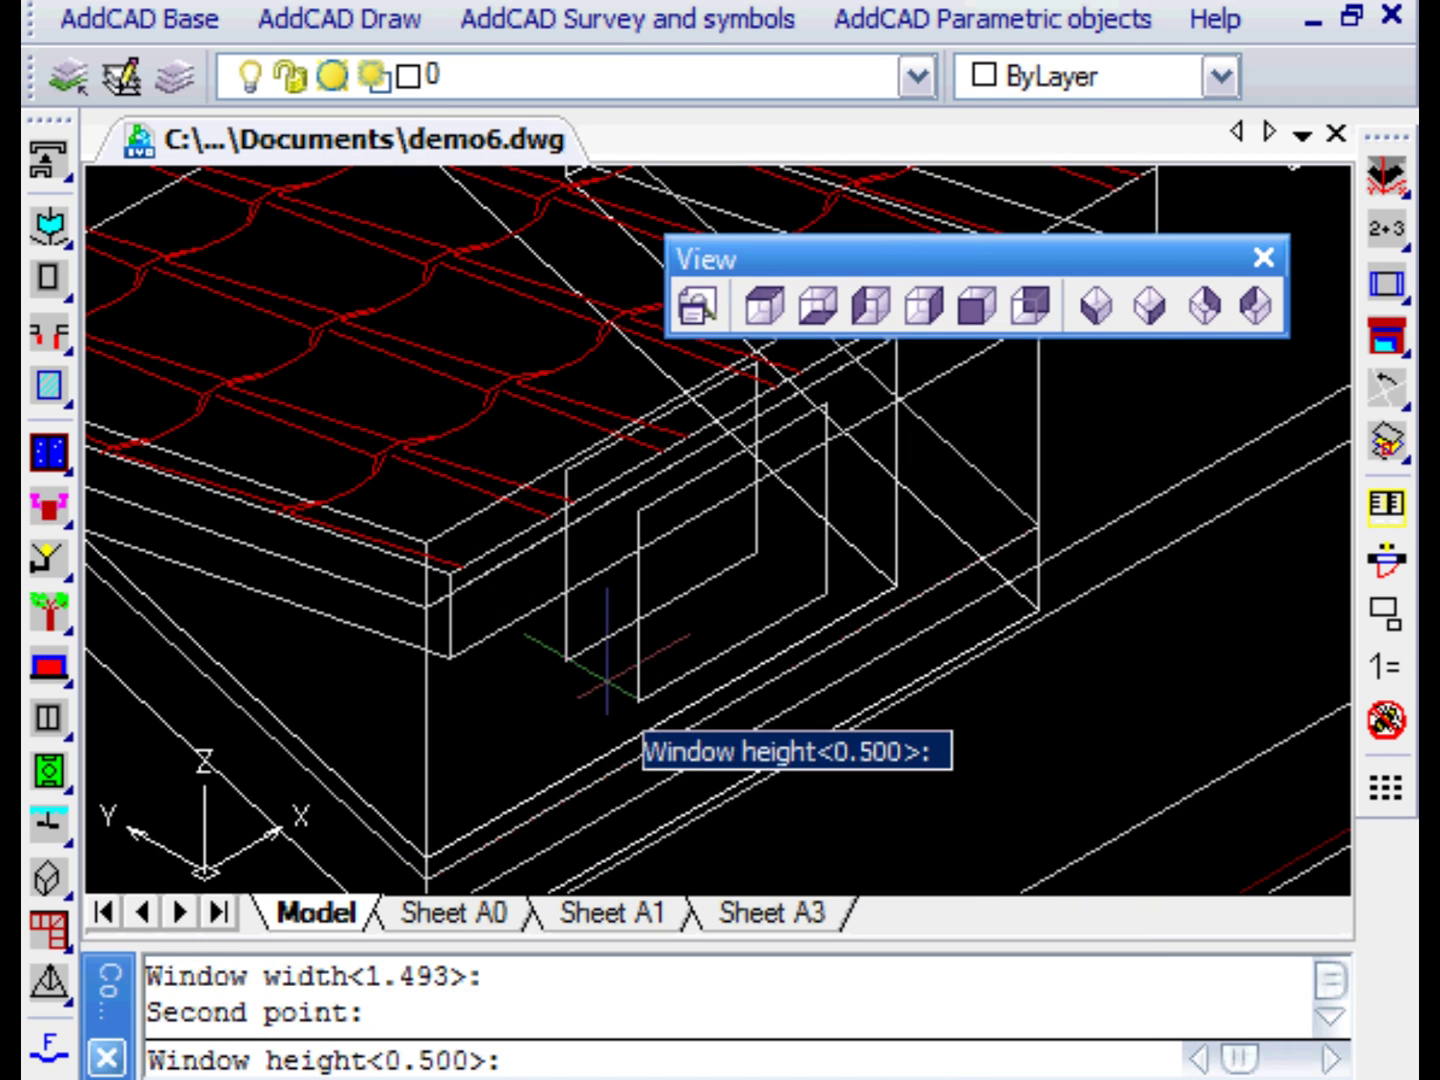
{"action": "left_click", "coordinate": [564, 660]}
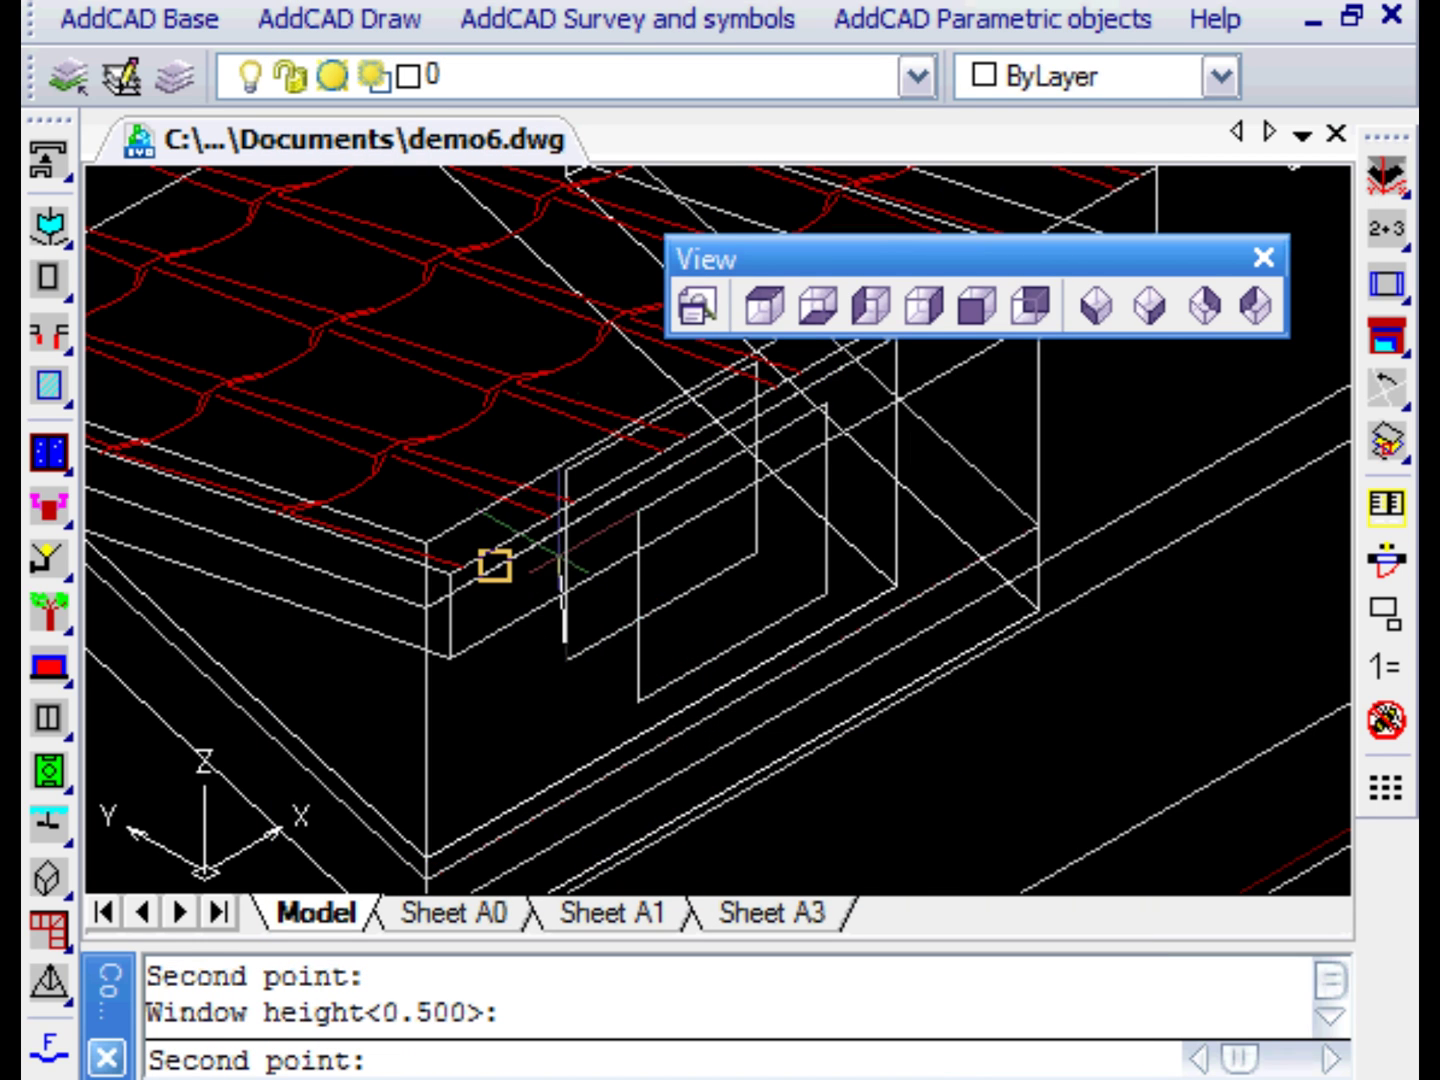
{"action": "left_click", "coordinate": [563, 469]}
{"action": "left_click", "coordinate": [868, 1045]}
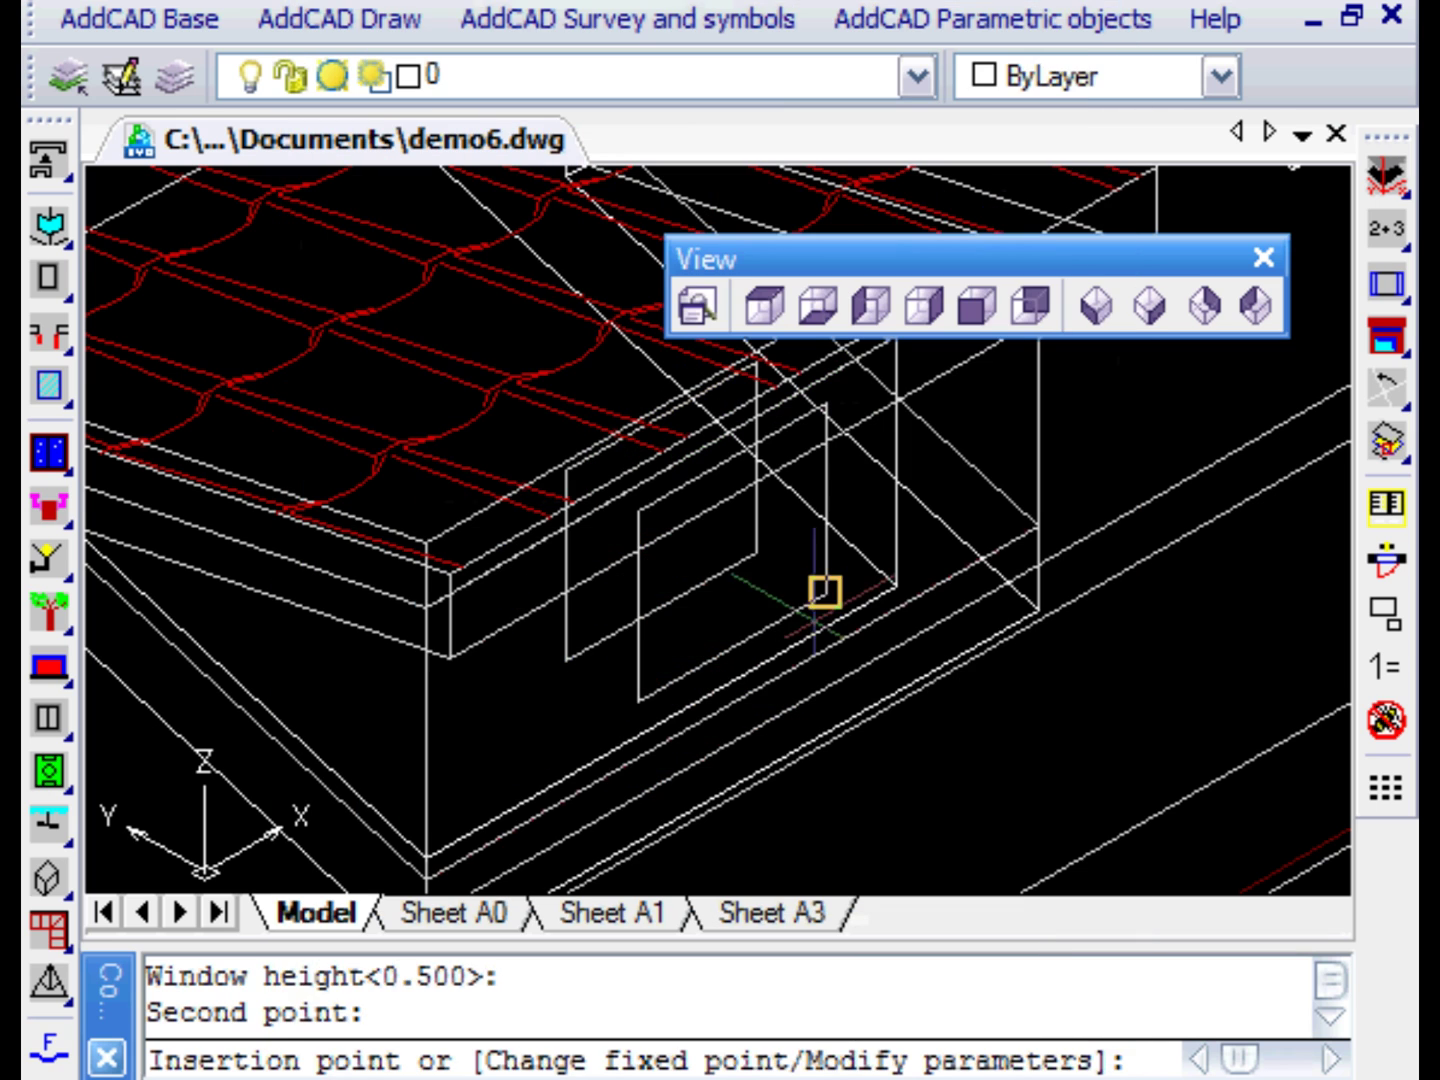
{"action": "left_click", "coordinate": [565, 661]}
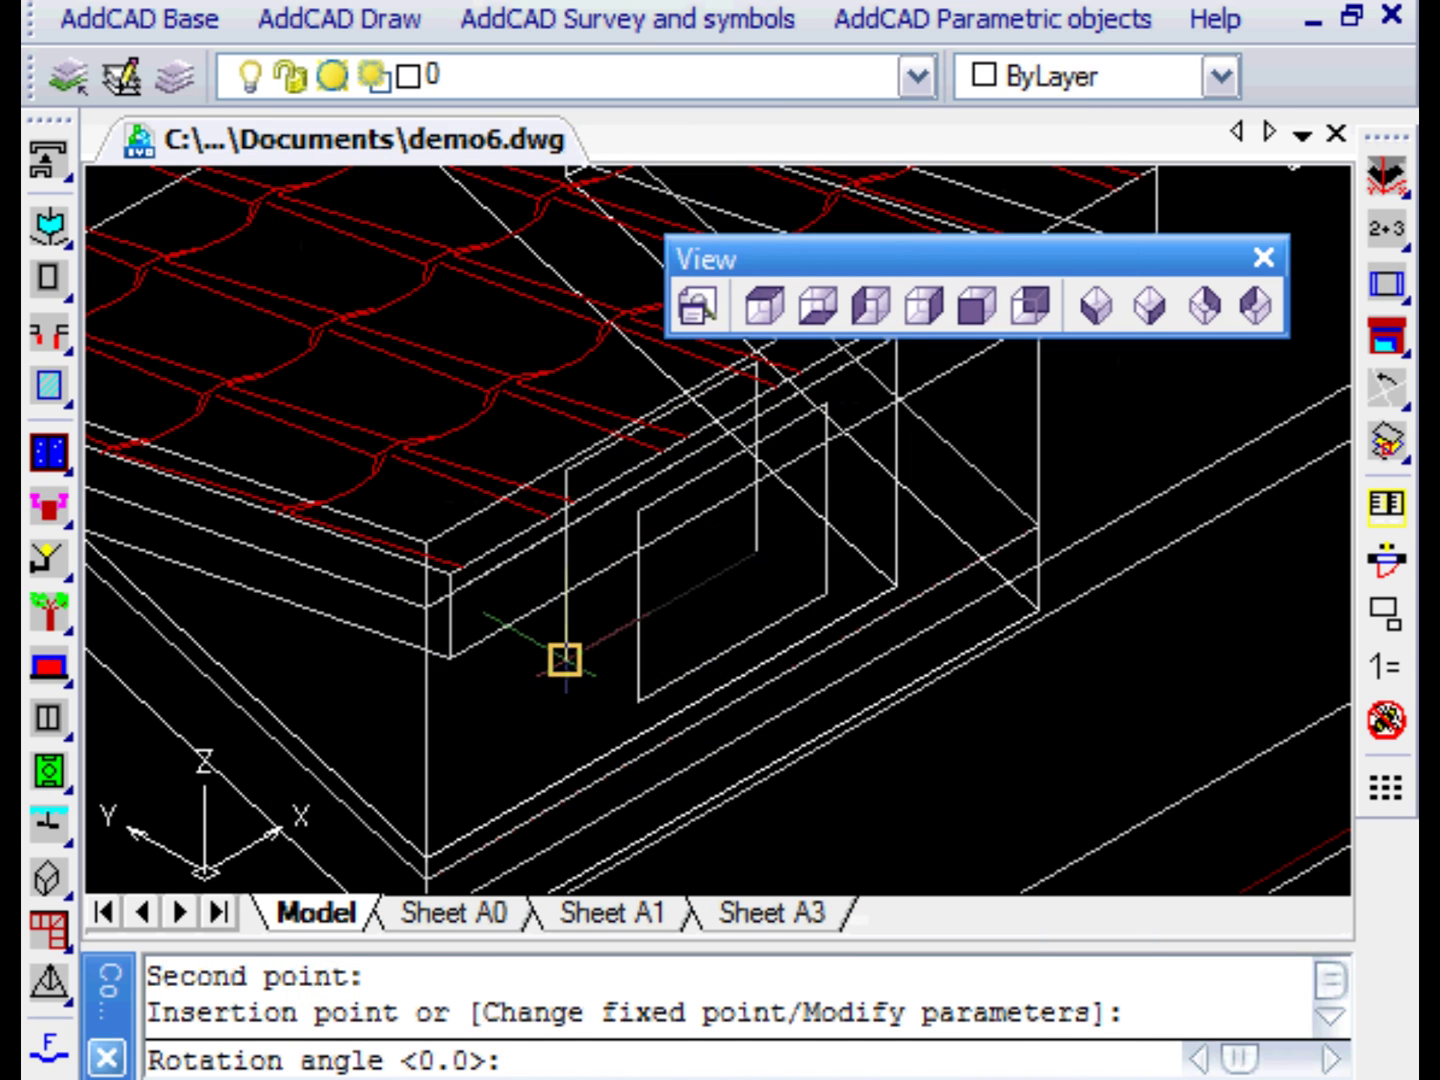
{"action": "key", "text": "Return"}
{"action": "key", "text": "Return"}
{"action": "scroll", "coordinate": [965, 681], "scroll_direction": "down", "scroll_amount": 3}
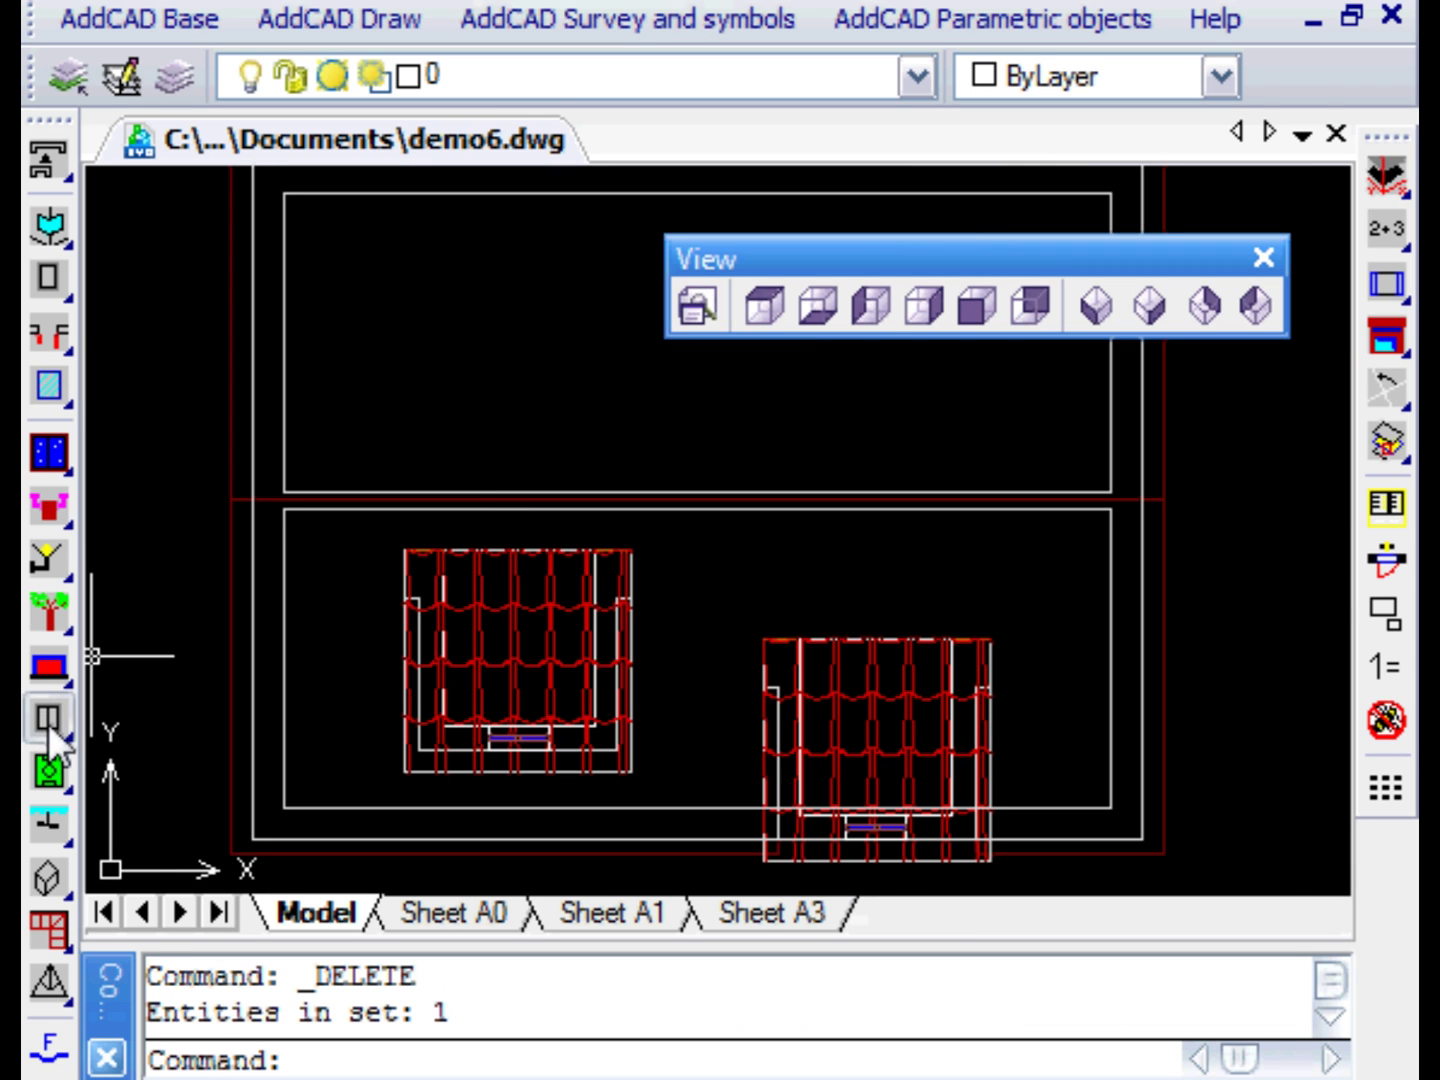
Insert the middle chimney style on the roof slab between the two dormers at default rotation
{"action": "left_click_drag", "start_coordinate": [48, 723], "coordinate": [108, 766]}
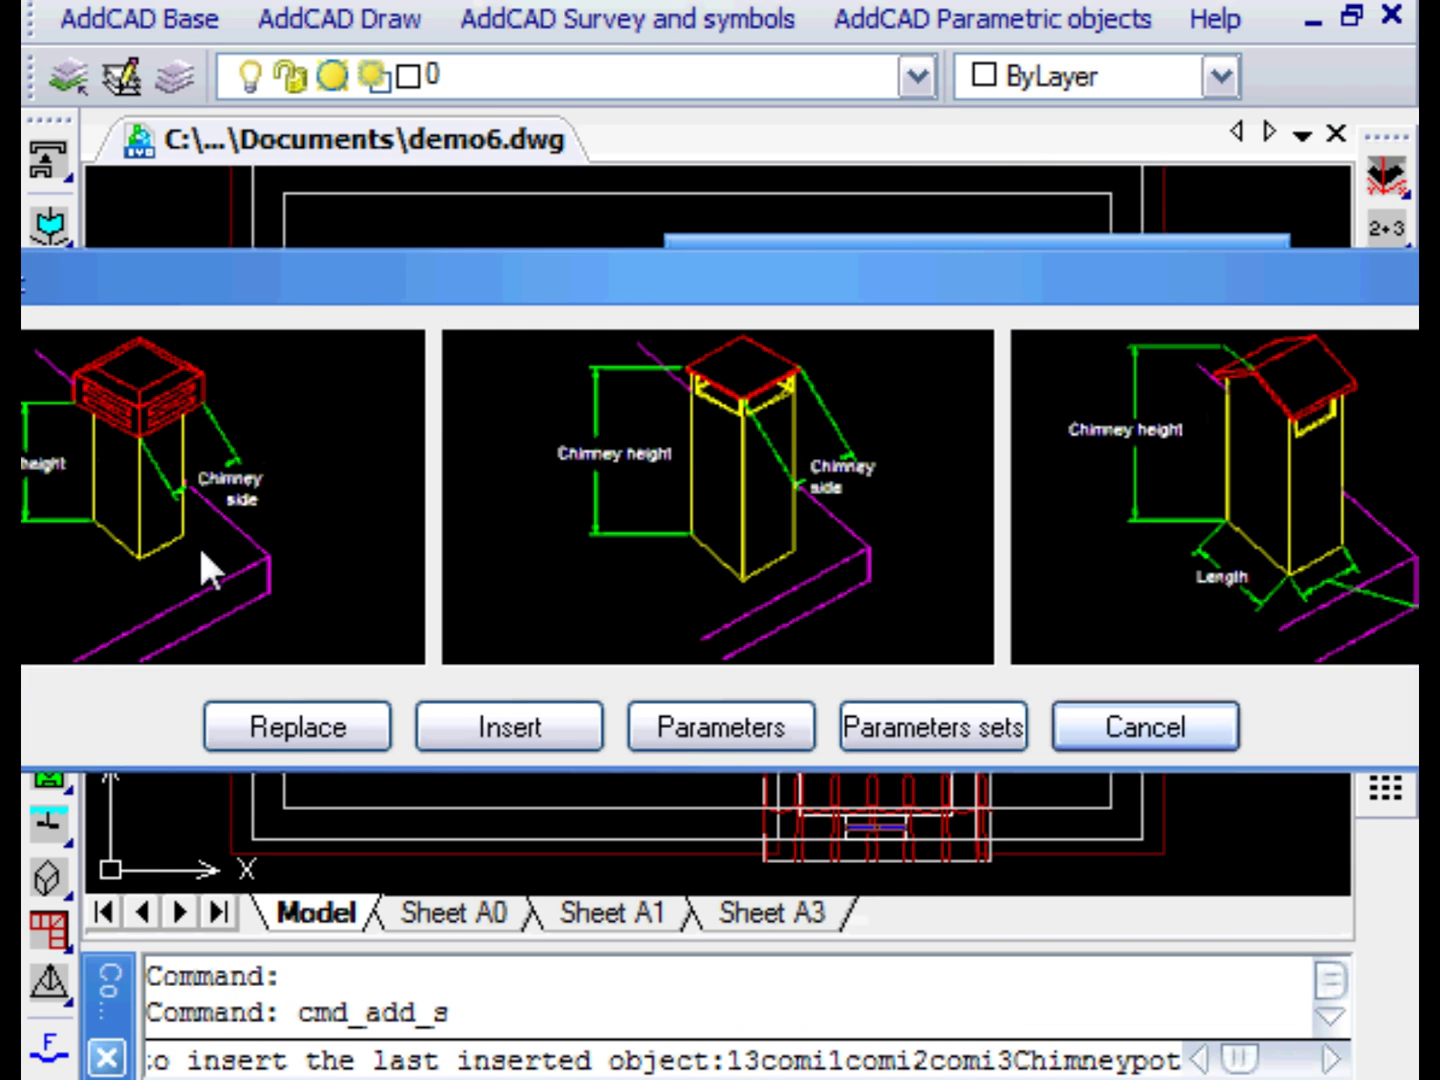
{"action": "left_click", "coordinate": [675, 476]}
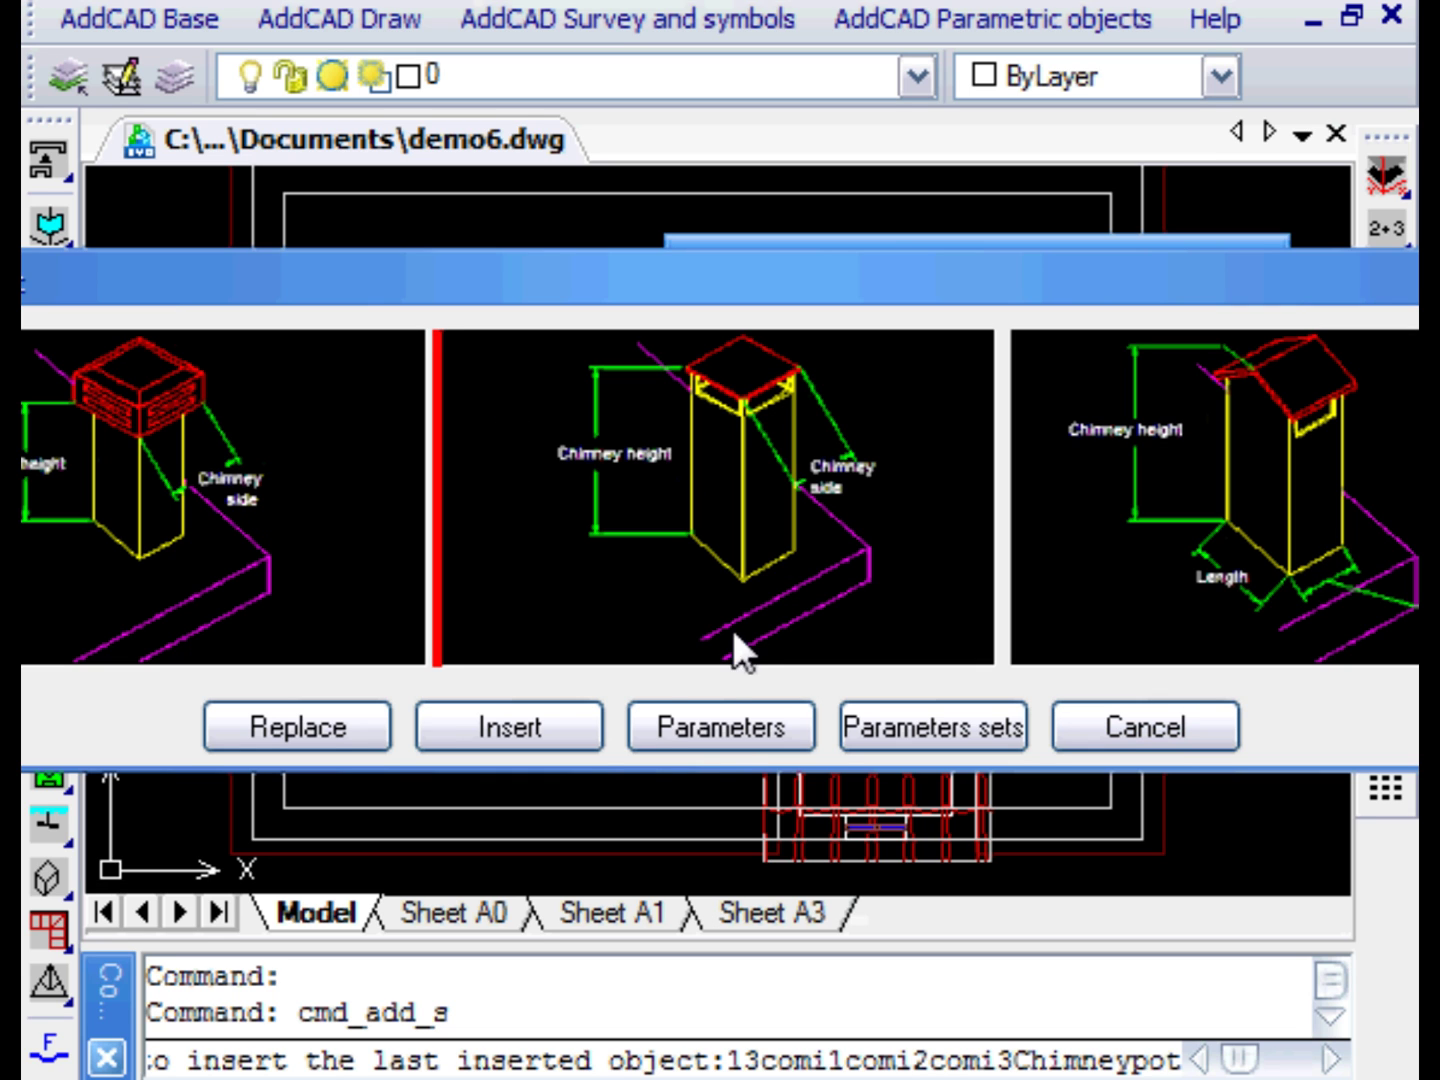
{"action": "left_click", "coordinate": [554, 735]}
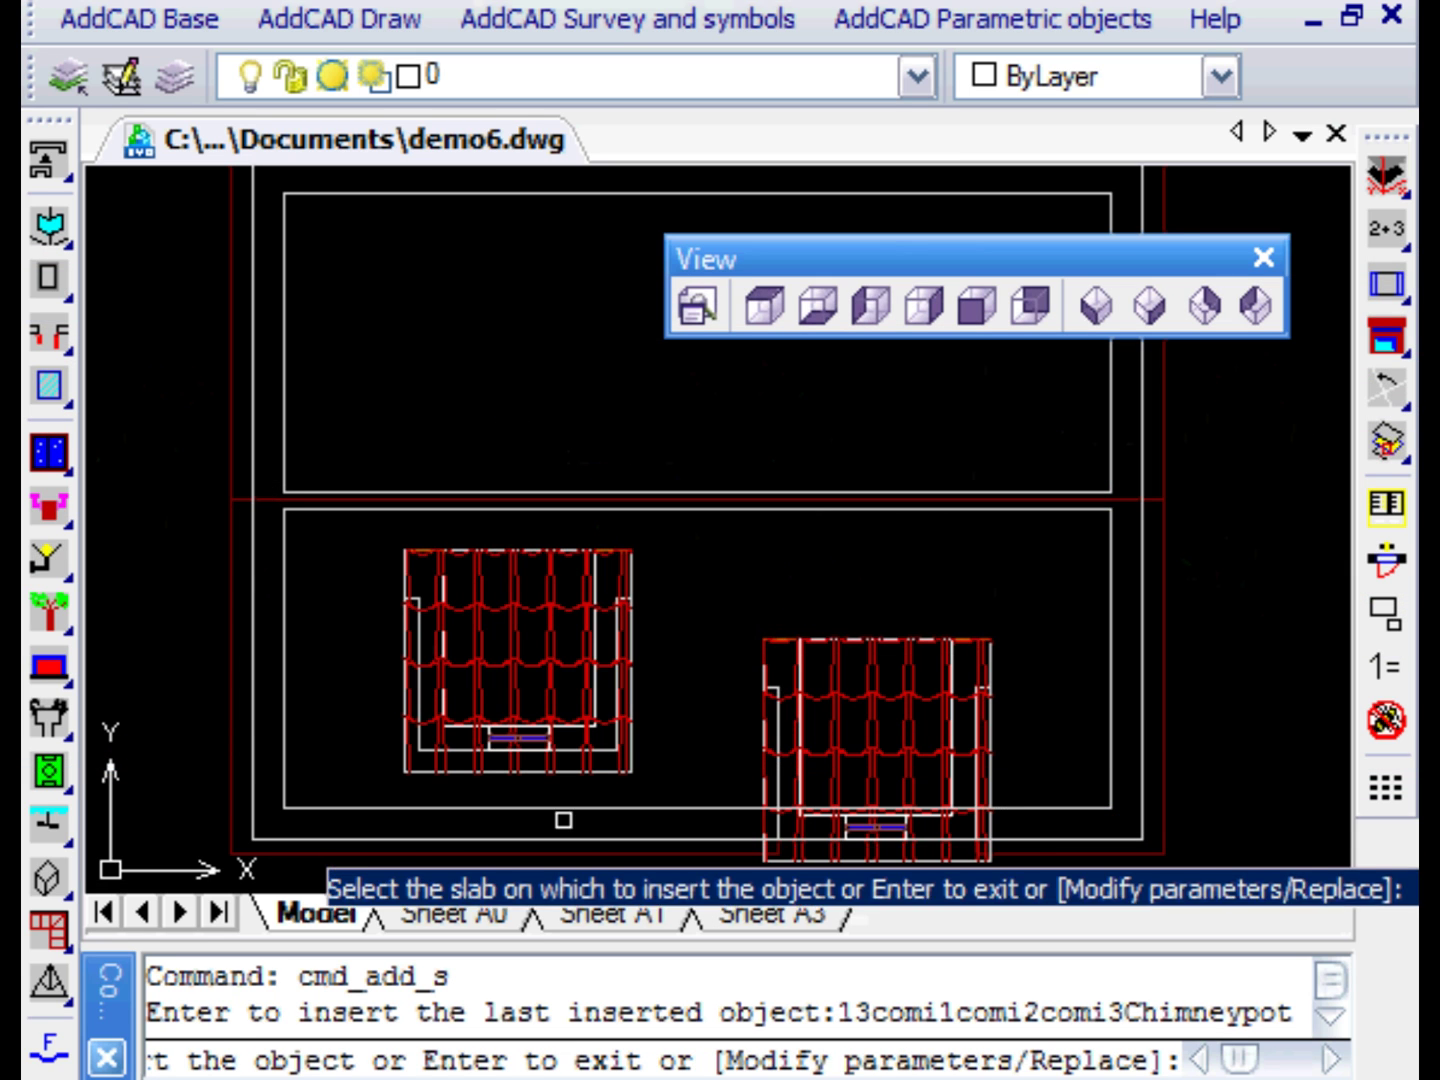
{"action": "left_click", "coordinate": [689, 588]}
{"action": "key", "text": "Return"}
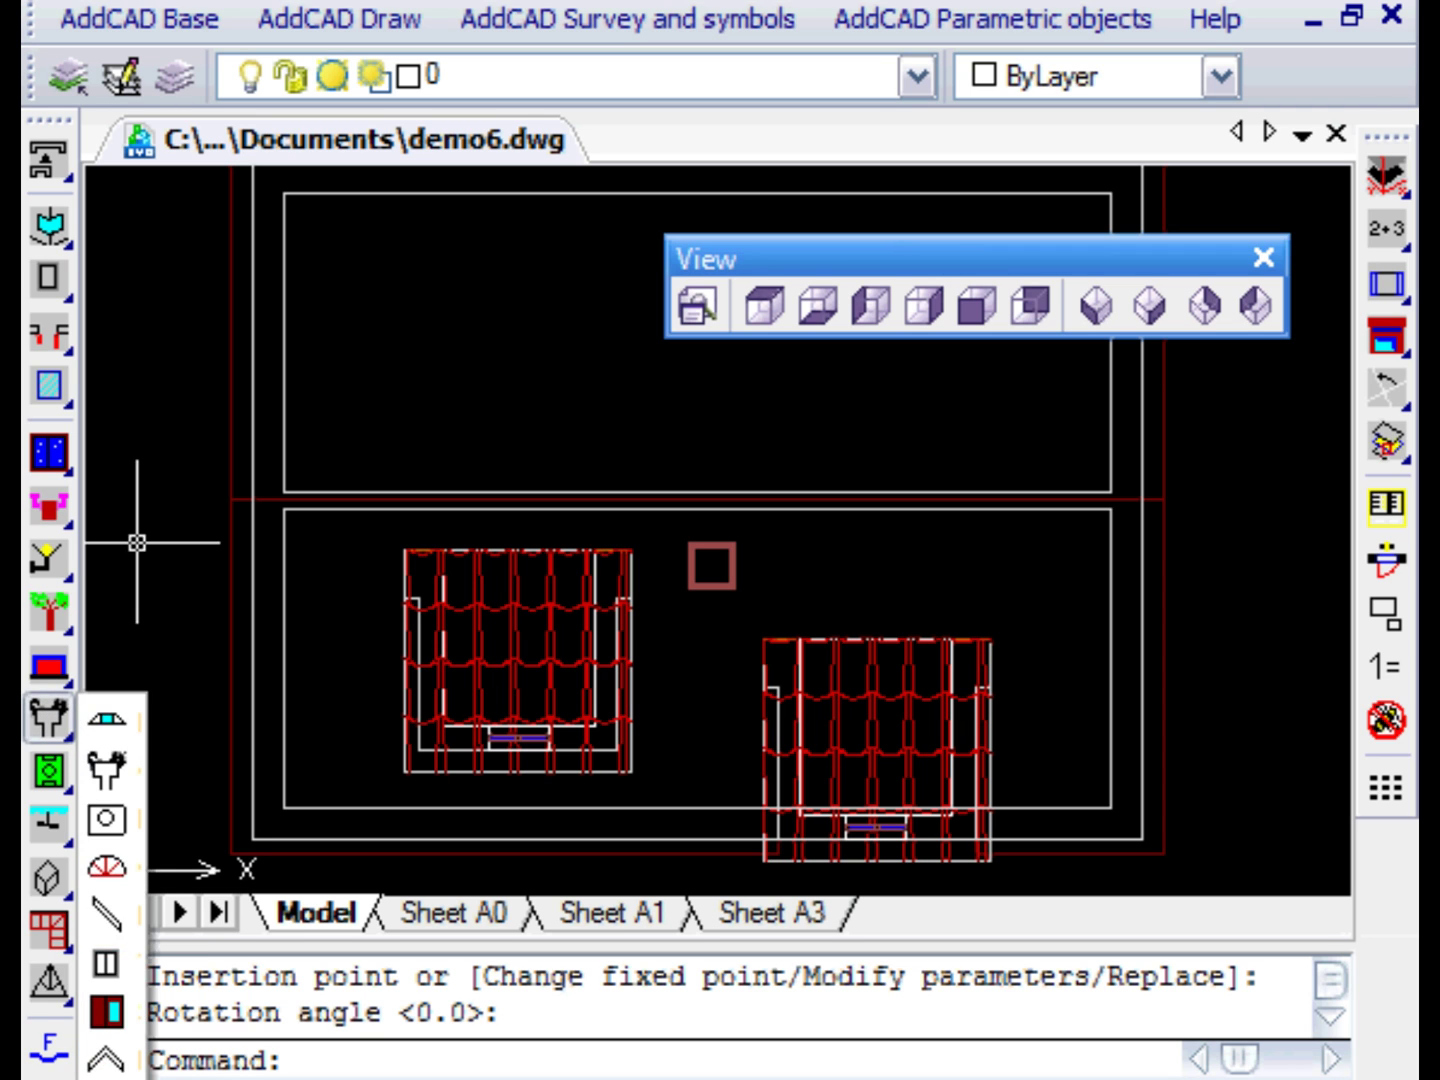
{"action": "left_click_drag", "start_coordinate": [68, 464], "coordinate": [110, 453]}
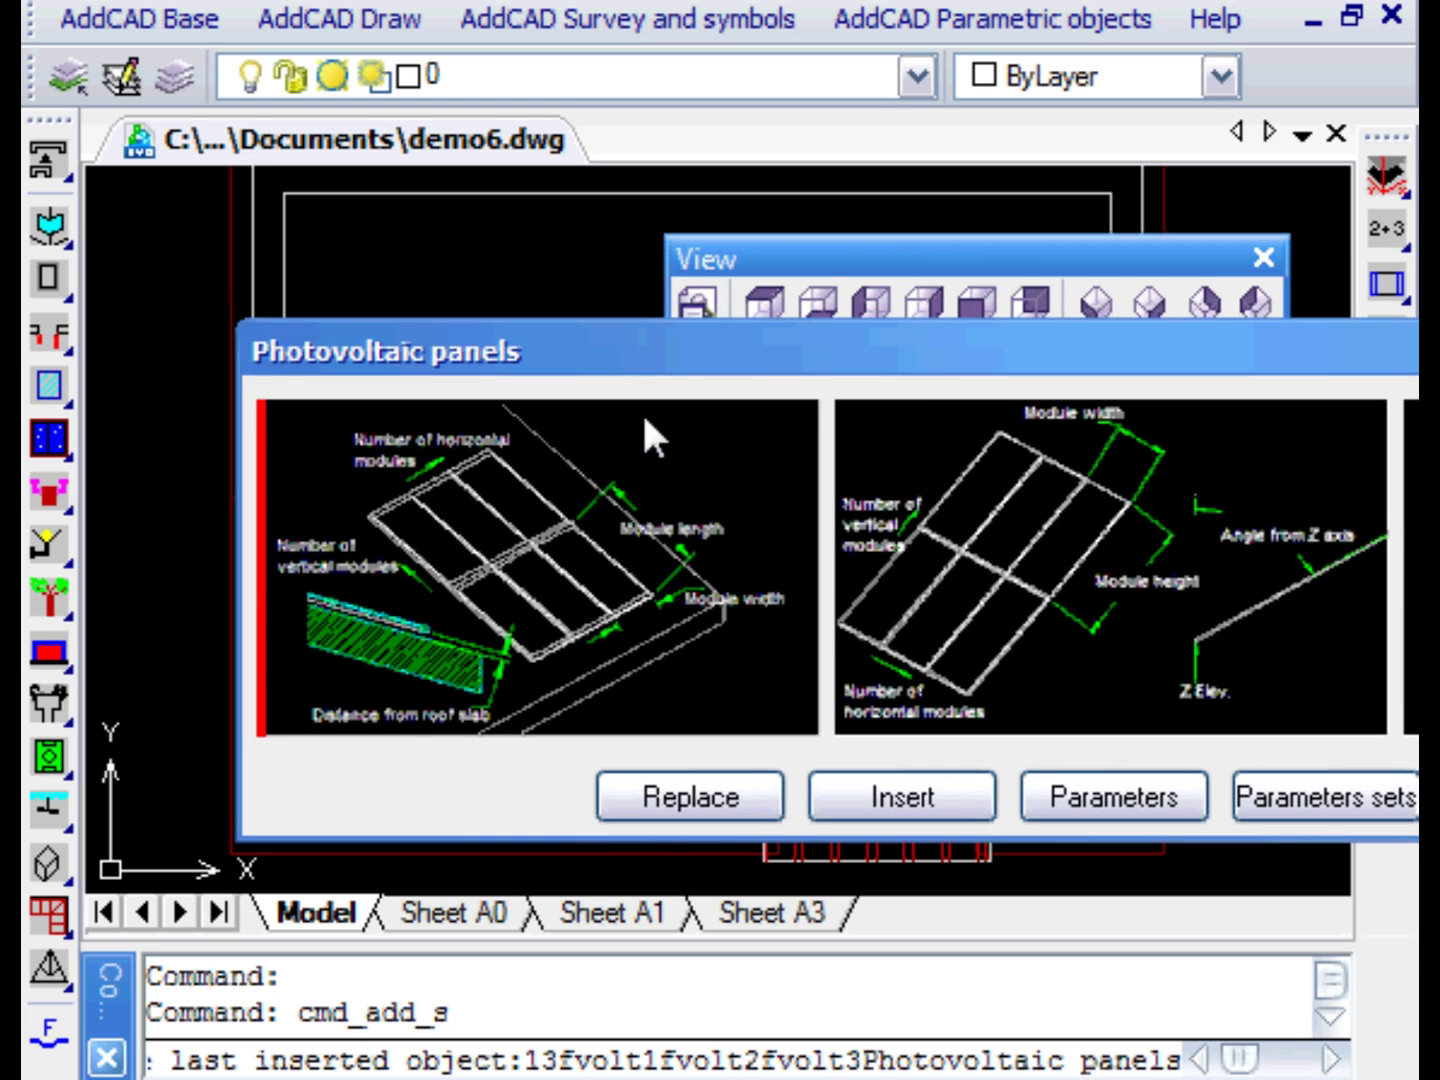
Choose the first panel layout and accept its 3-by-2 array of 0.600 × 1.300 modules
{"action": "left_click", "coordinate": [590, 602]}
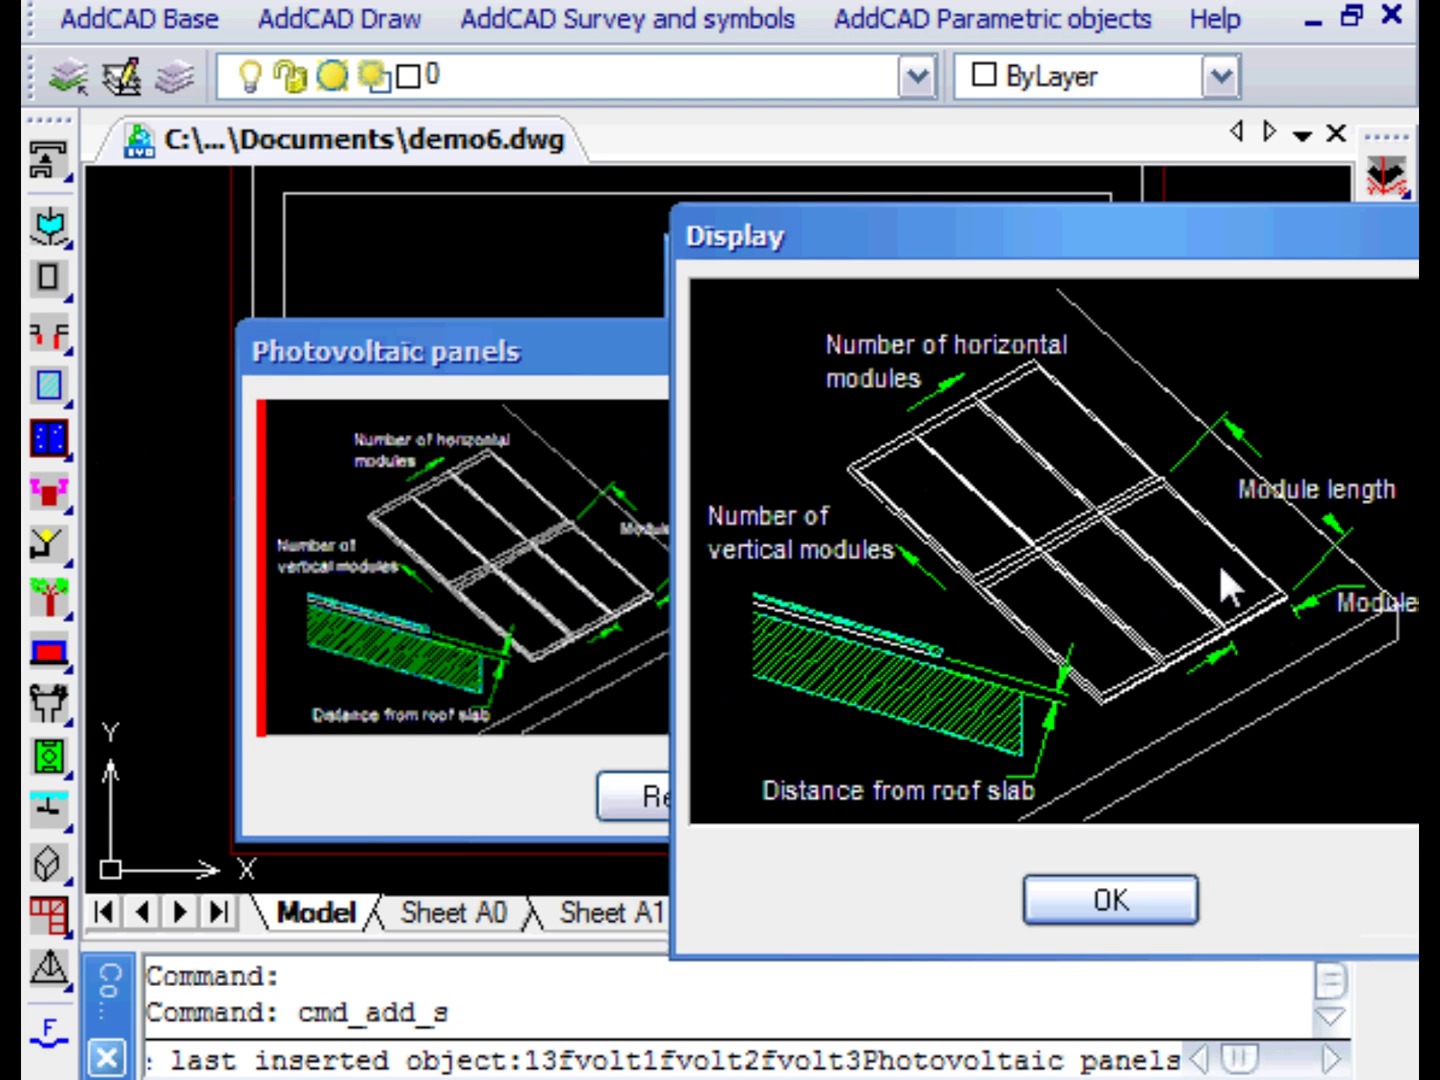
{"action": "left_click", "coordinate": [1126, 906]}
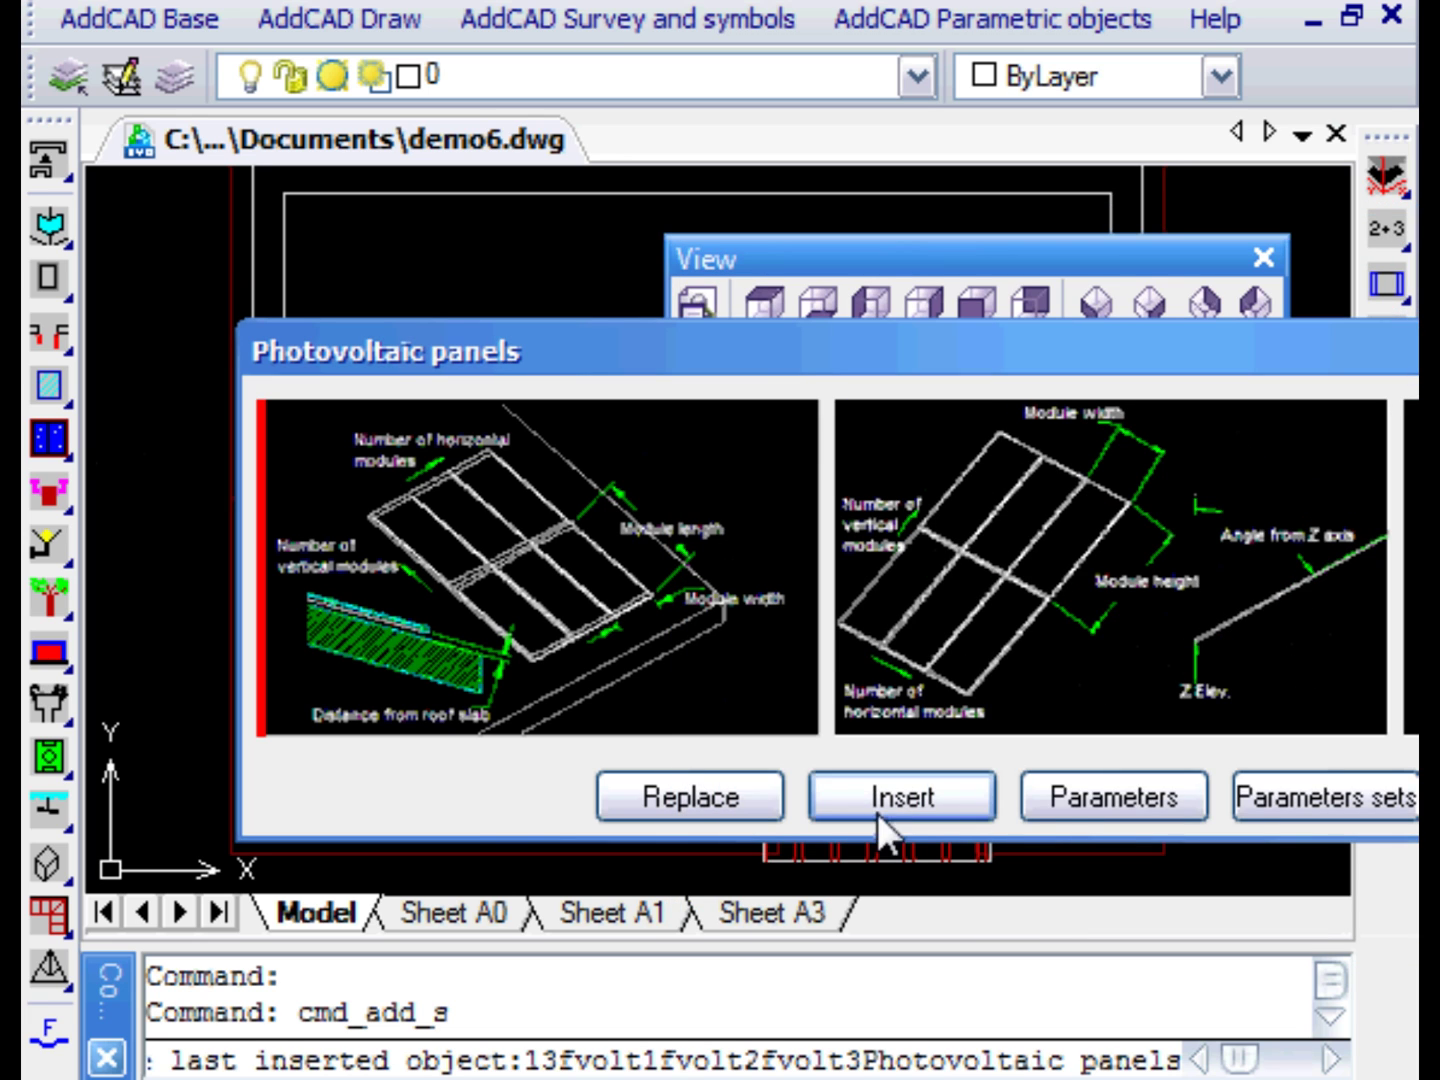
{"action": "left_click", "coordinate": [1082, 798]}
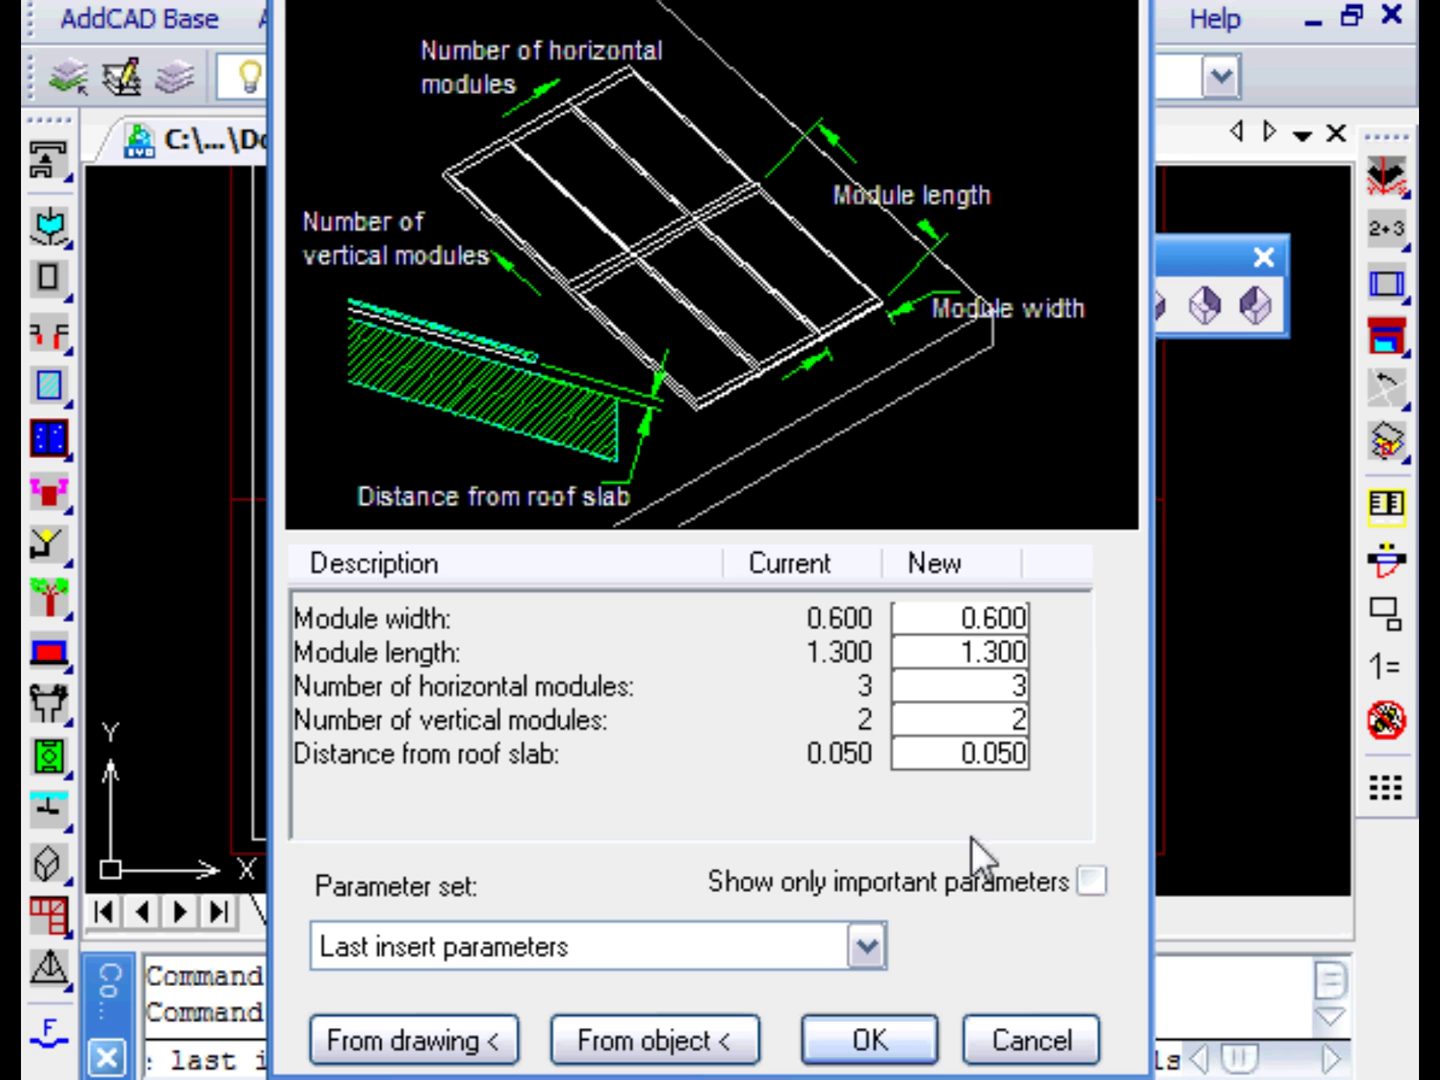
{"action": "left_click", "coordinate": [905, 1042]}
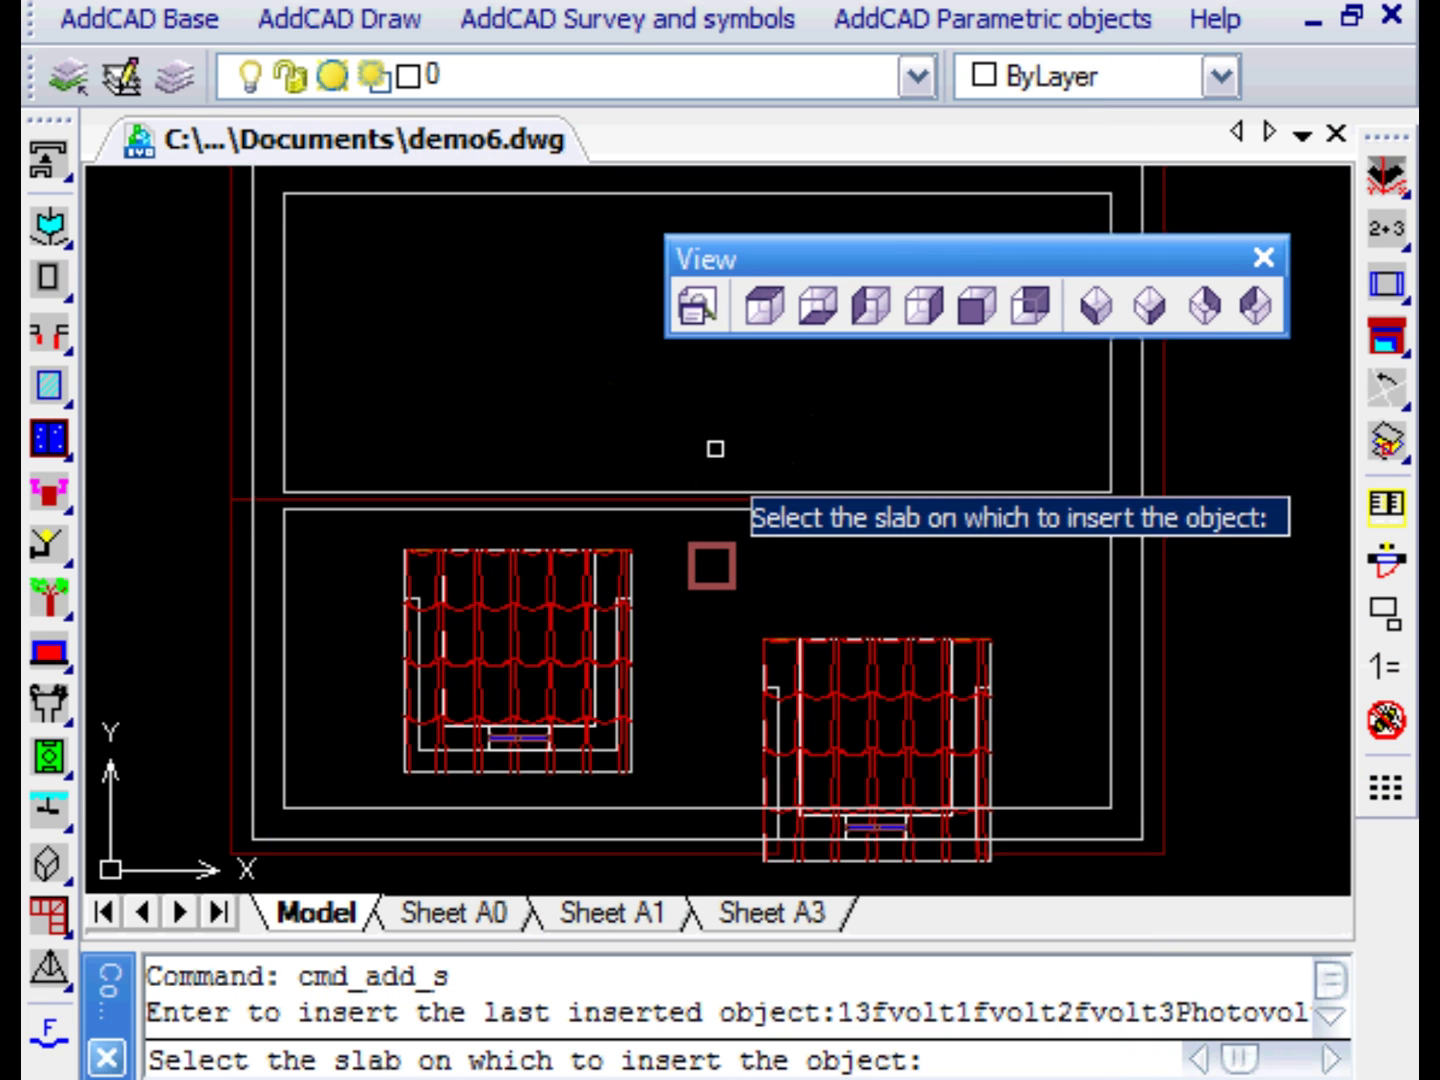
Place the panel array on the upper roof slab, setting its rotation with Ortho on
{"action": "middle_click_drag", "start_coordinate": [720, 487], "coordinate": [690, 689]}
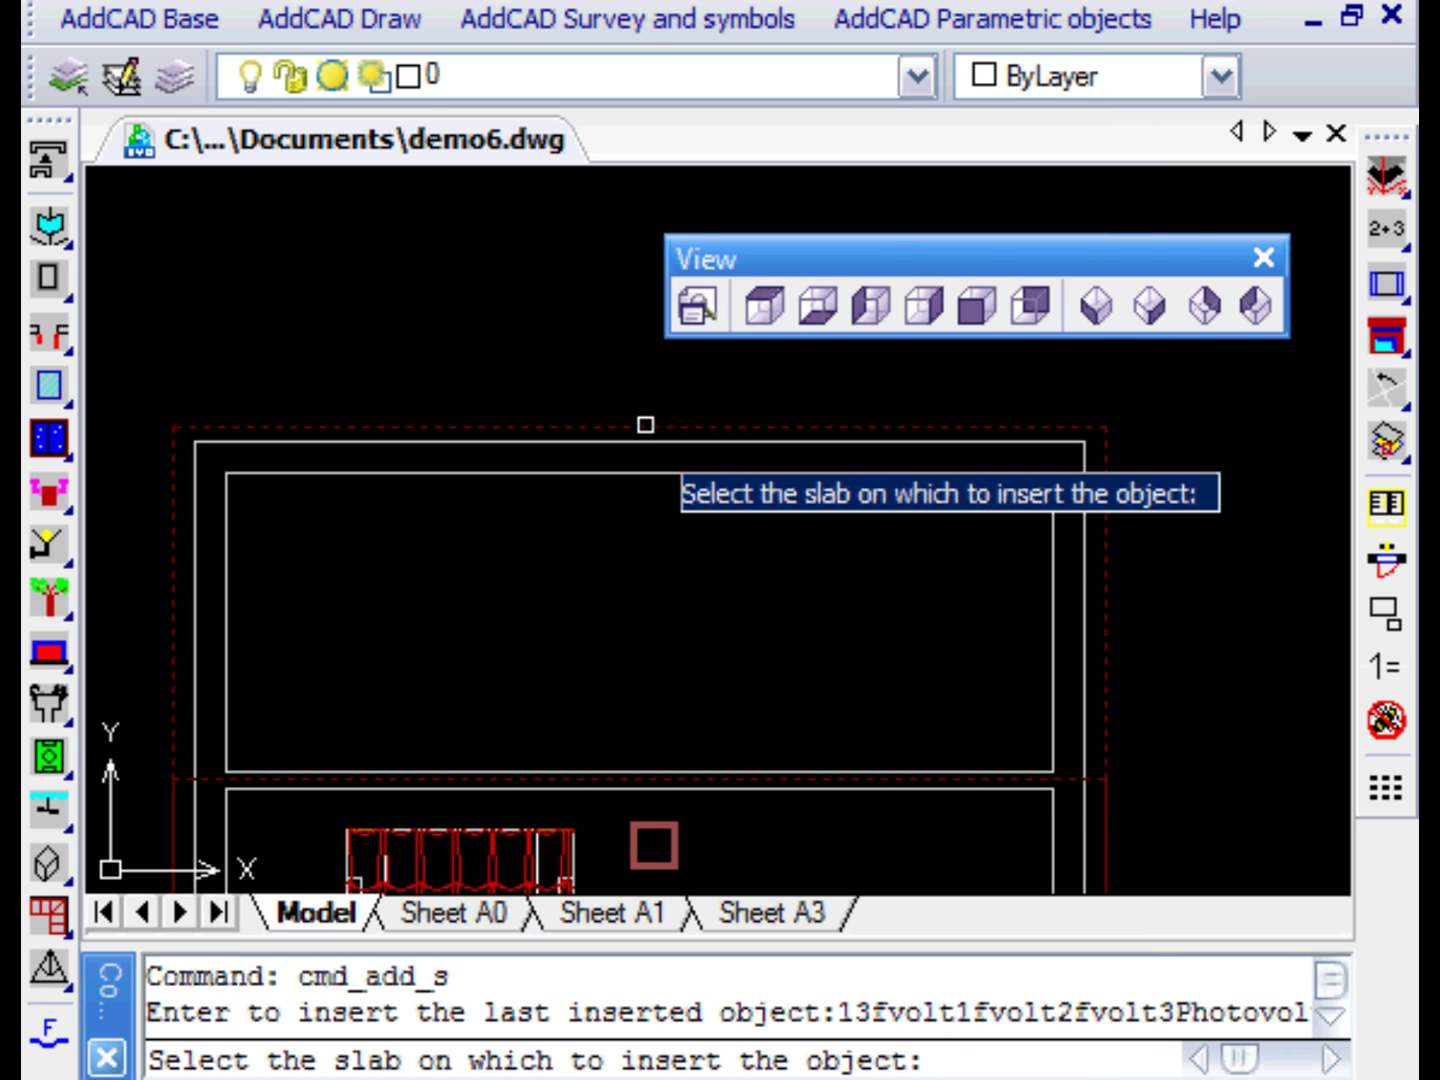
{"action": "left_click", "coordinate": [645, 424]}
{"action": "left_click", "coordinate": [704, 656]}
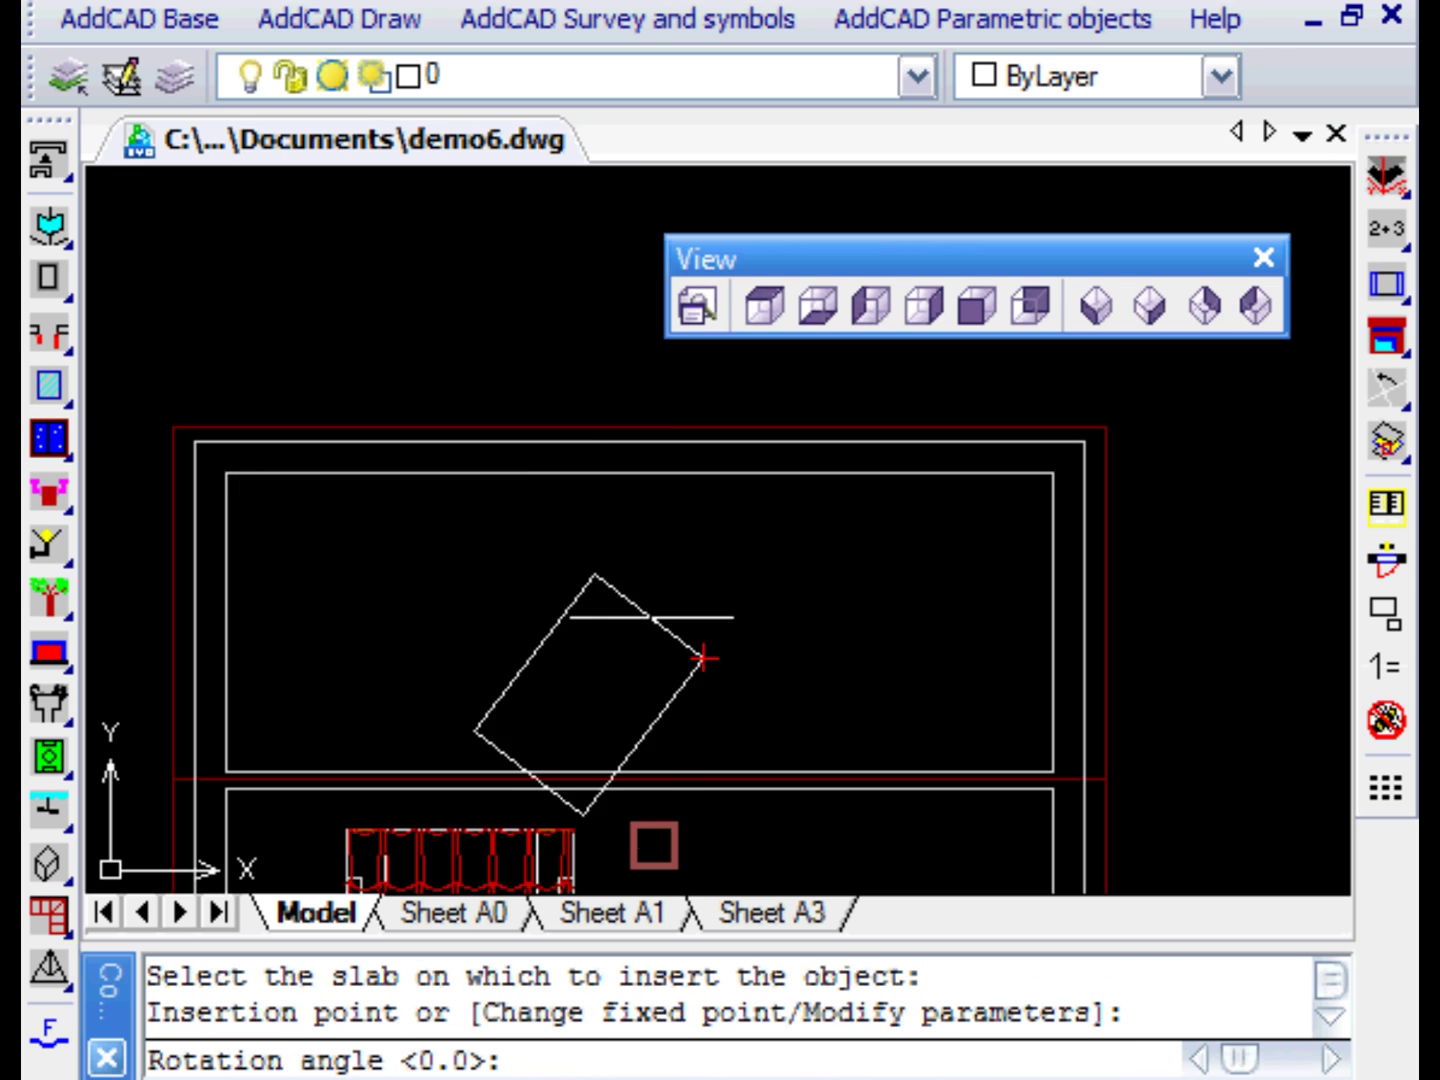
{"action": "key", "text": "F8"}
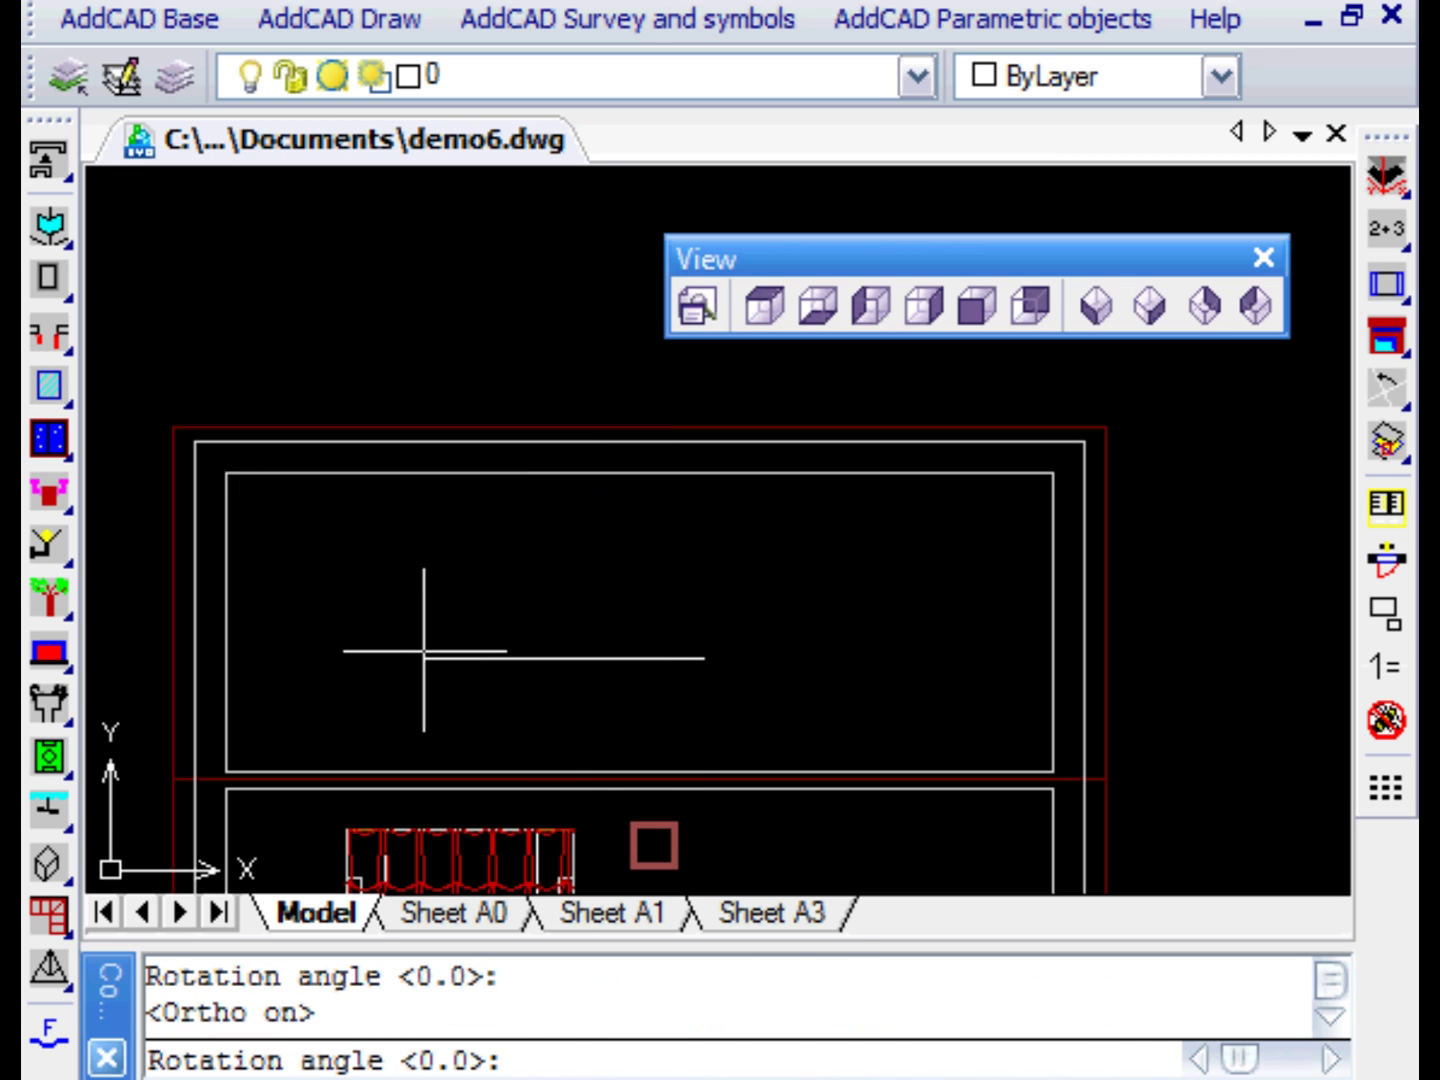
{"action": "left_click", "coordinate": [427, 641]}
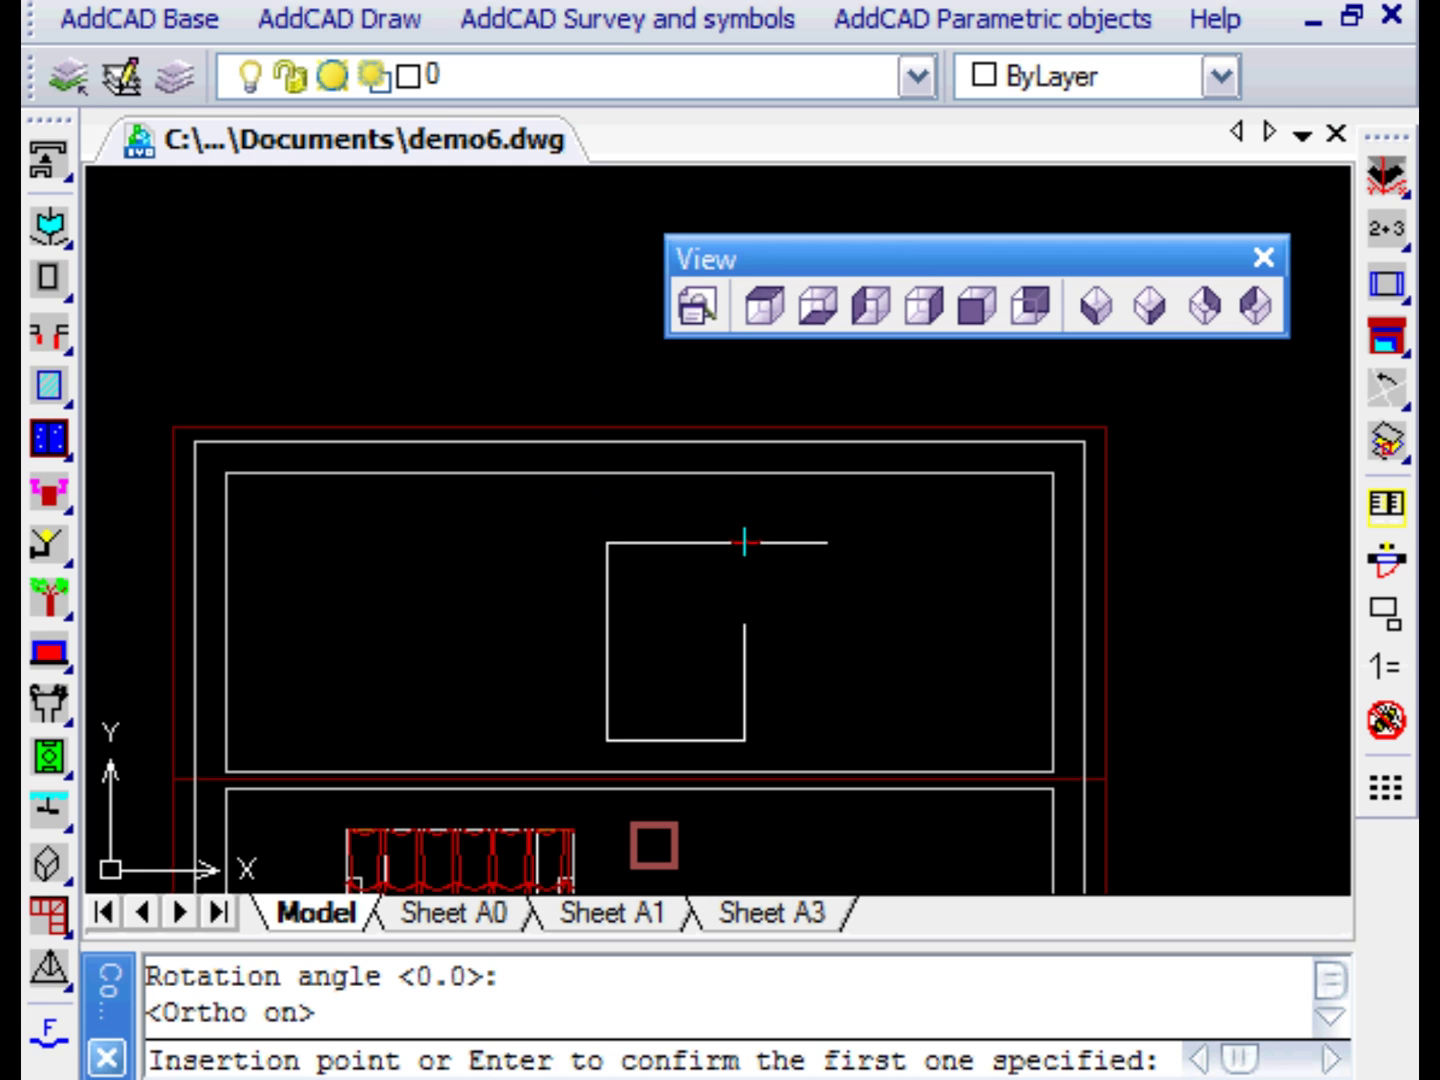
{"action": "left_click", "coordinate": [736, 521]}
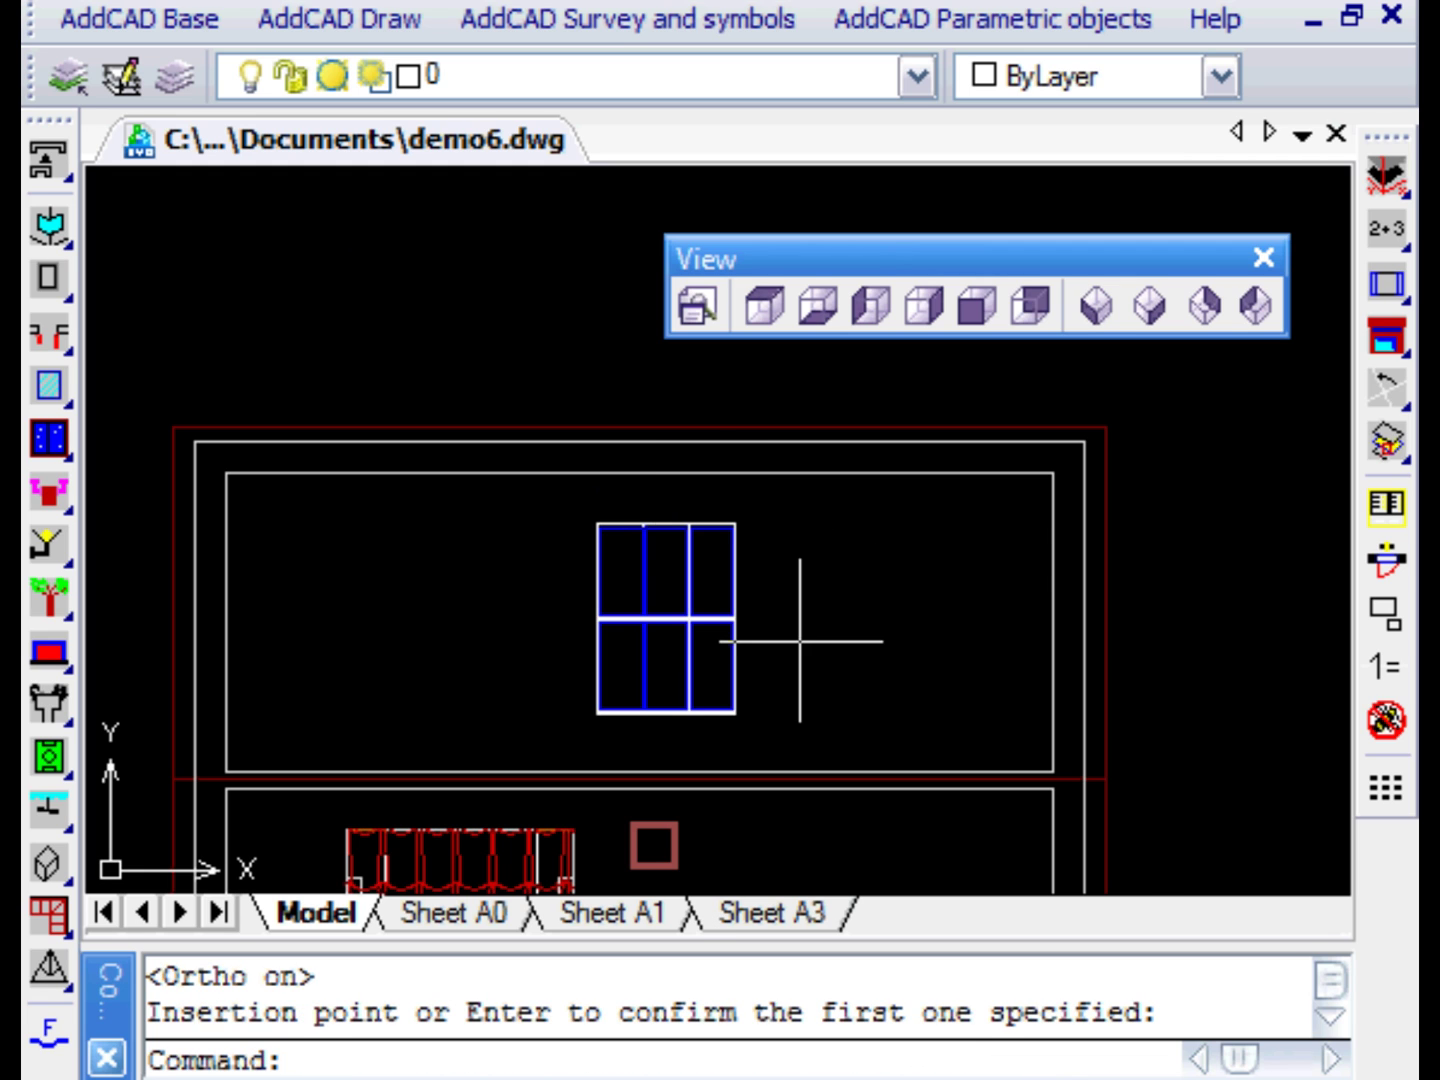
{"action": "left_click", "coordinate": [695, 619]}
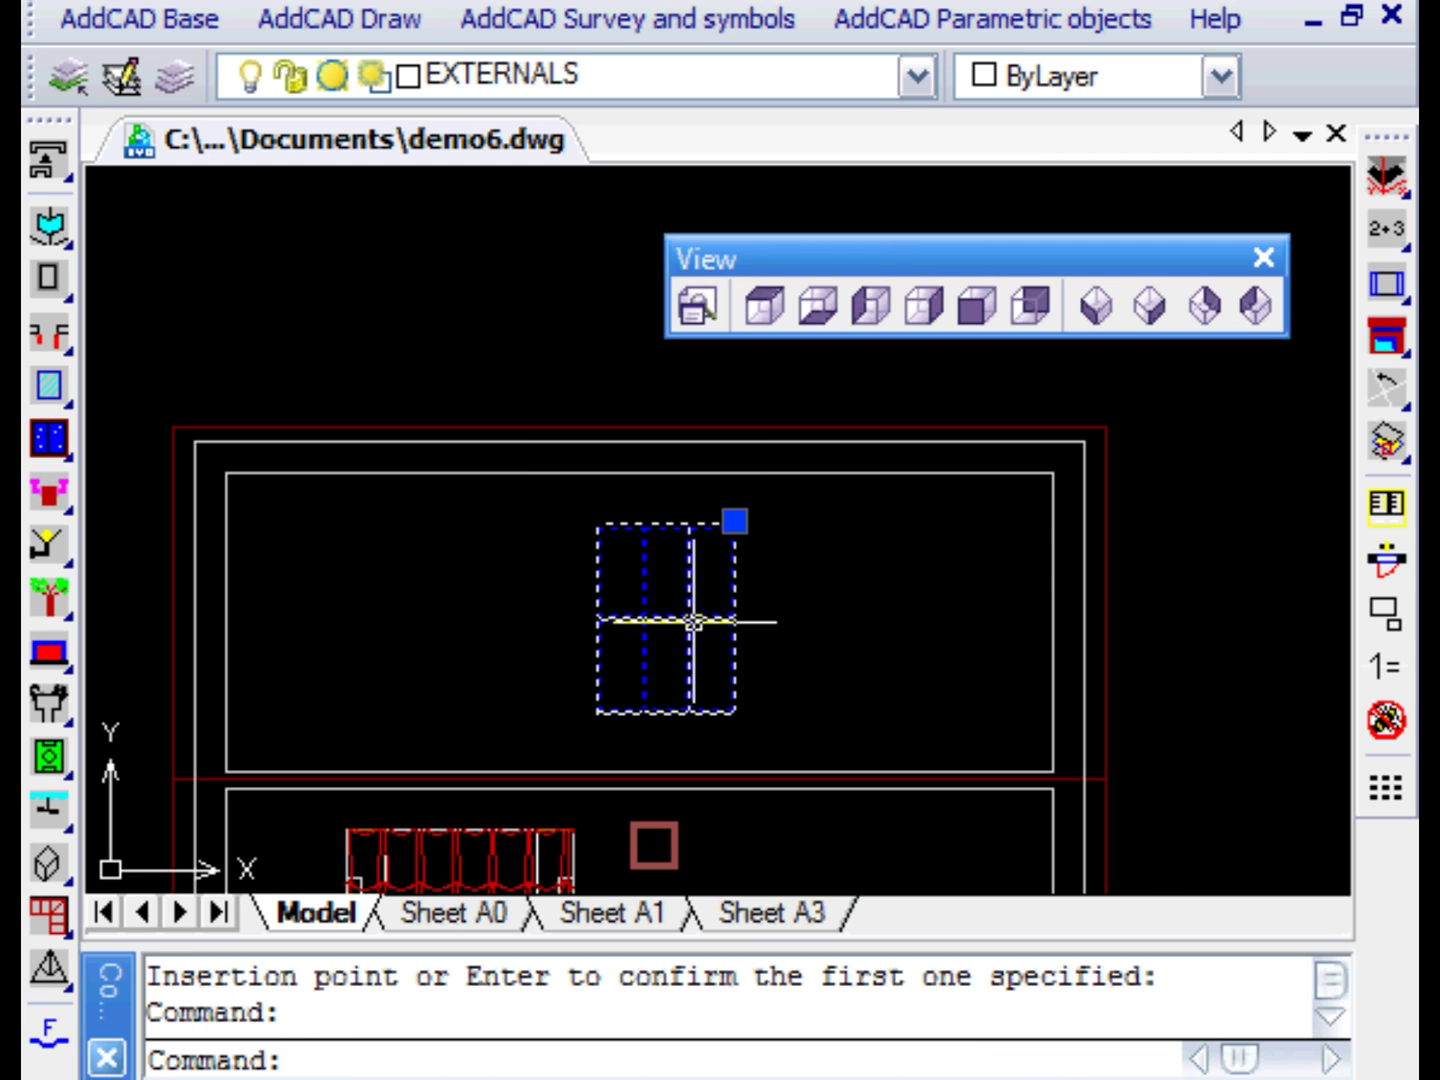
Change the panel array's number of horizontal modules to 6 via Modify parametric object
{"action": "right_click", "coordinate": [843, 629]}
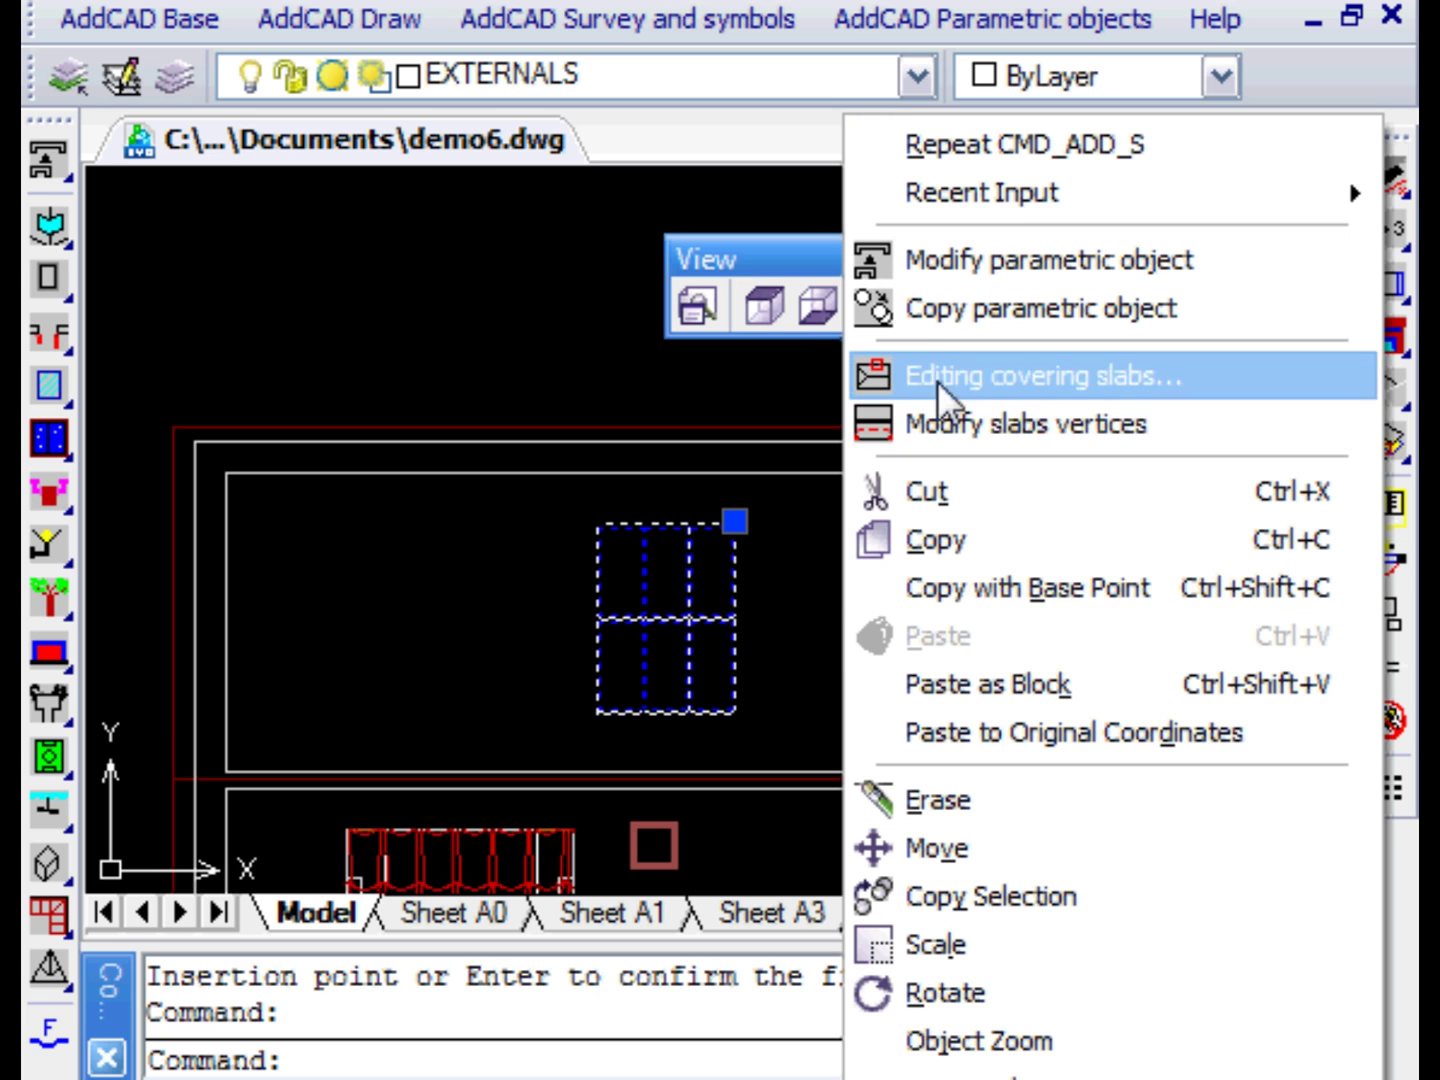
{"action": "left_click", "coordinate": [969, 266]}
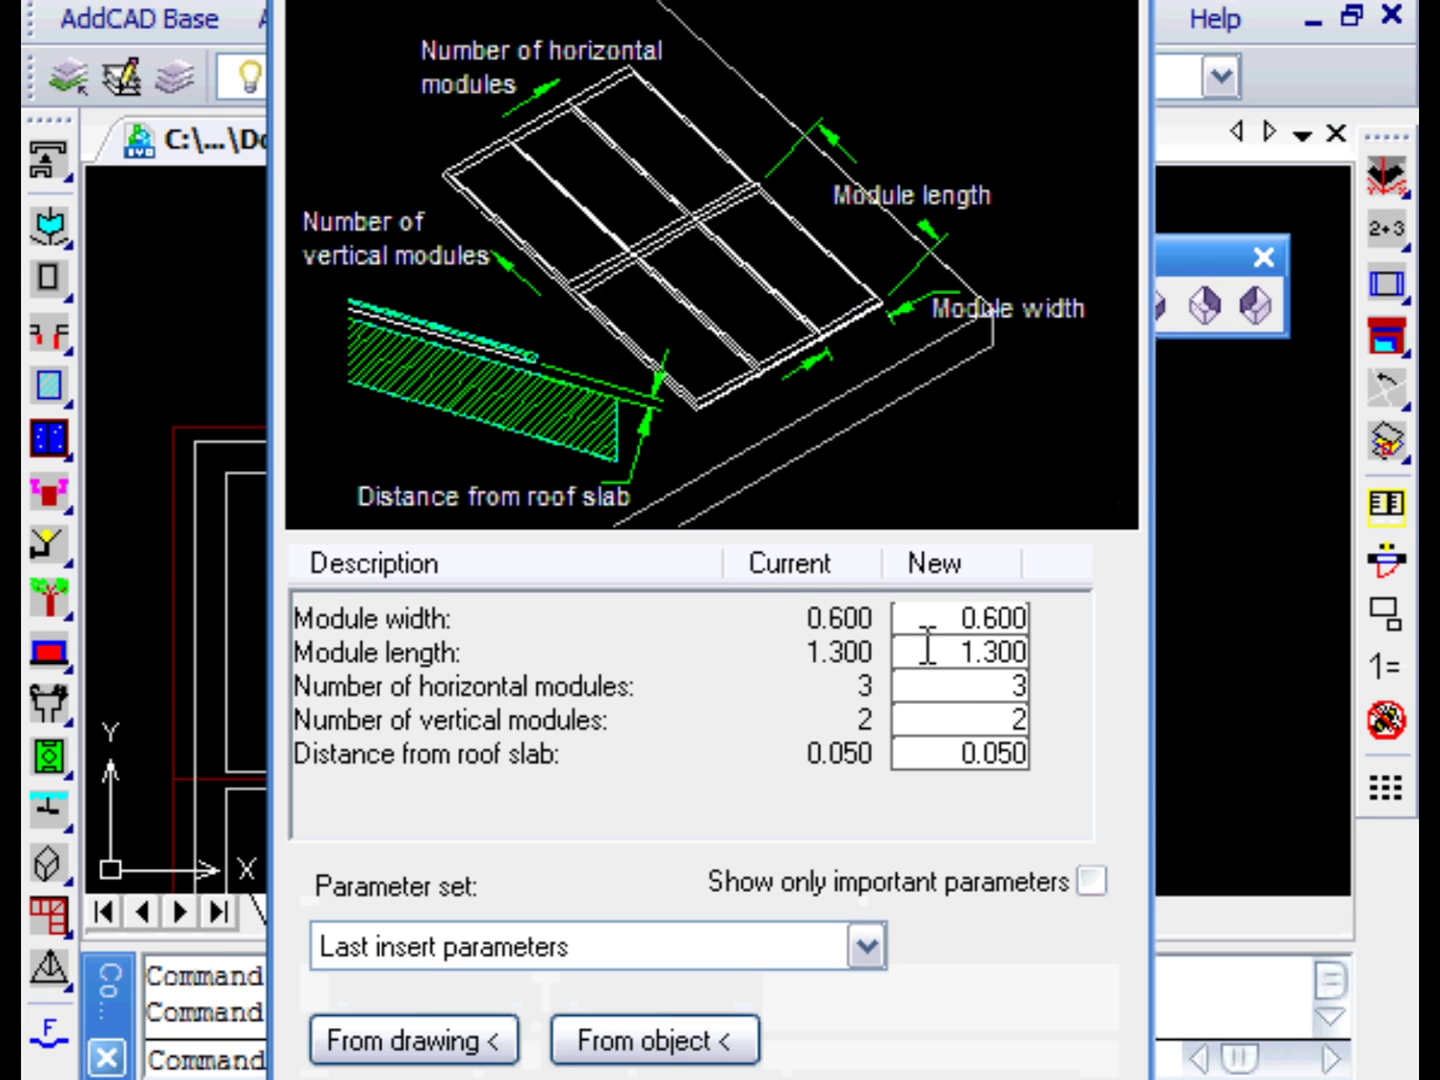
{"action": "left_click", "coordinate": [1008, 688]}
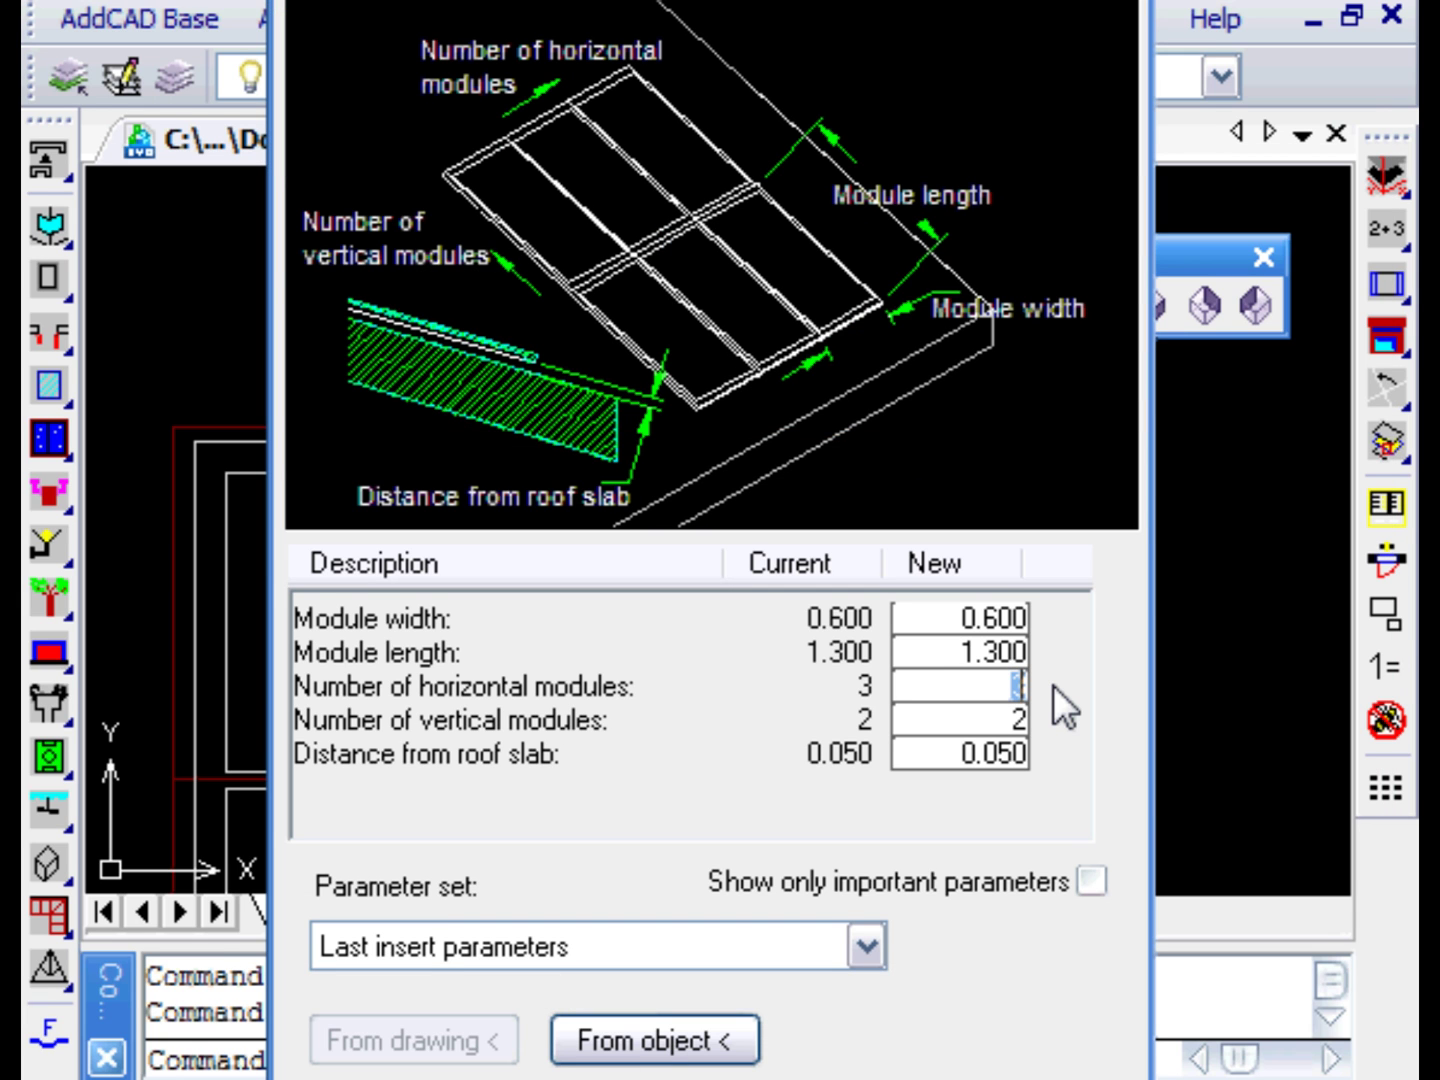
{"action": "type", "text": "6"}
{"action": "key", "text": "Return"}
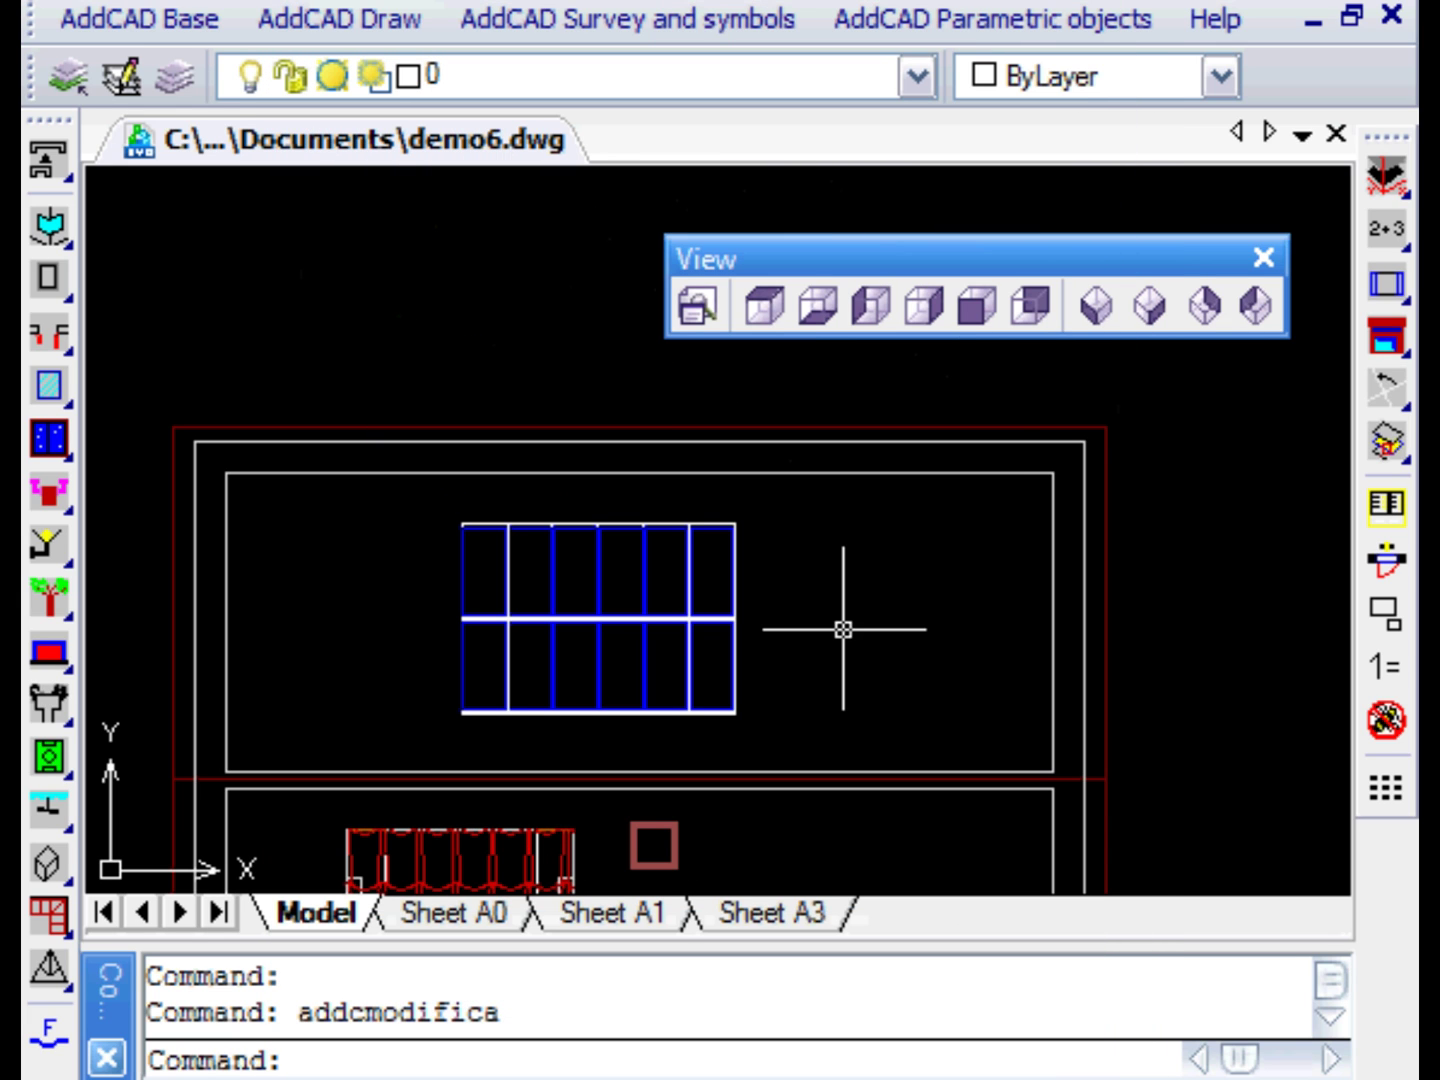
Switch to an isometric view of the house from the opposite side, zoomed in
{"action": "left_click", "coordinate": [1207, 326]}
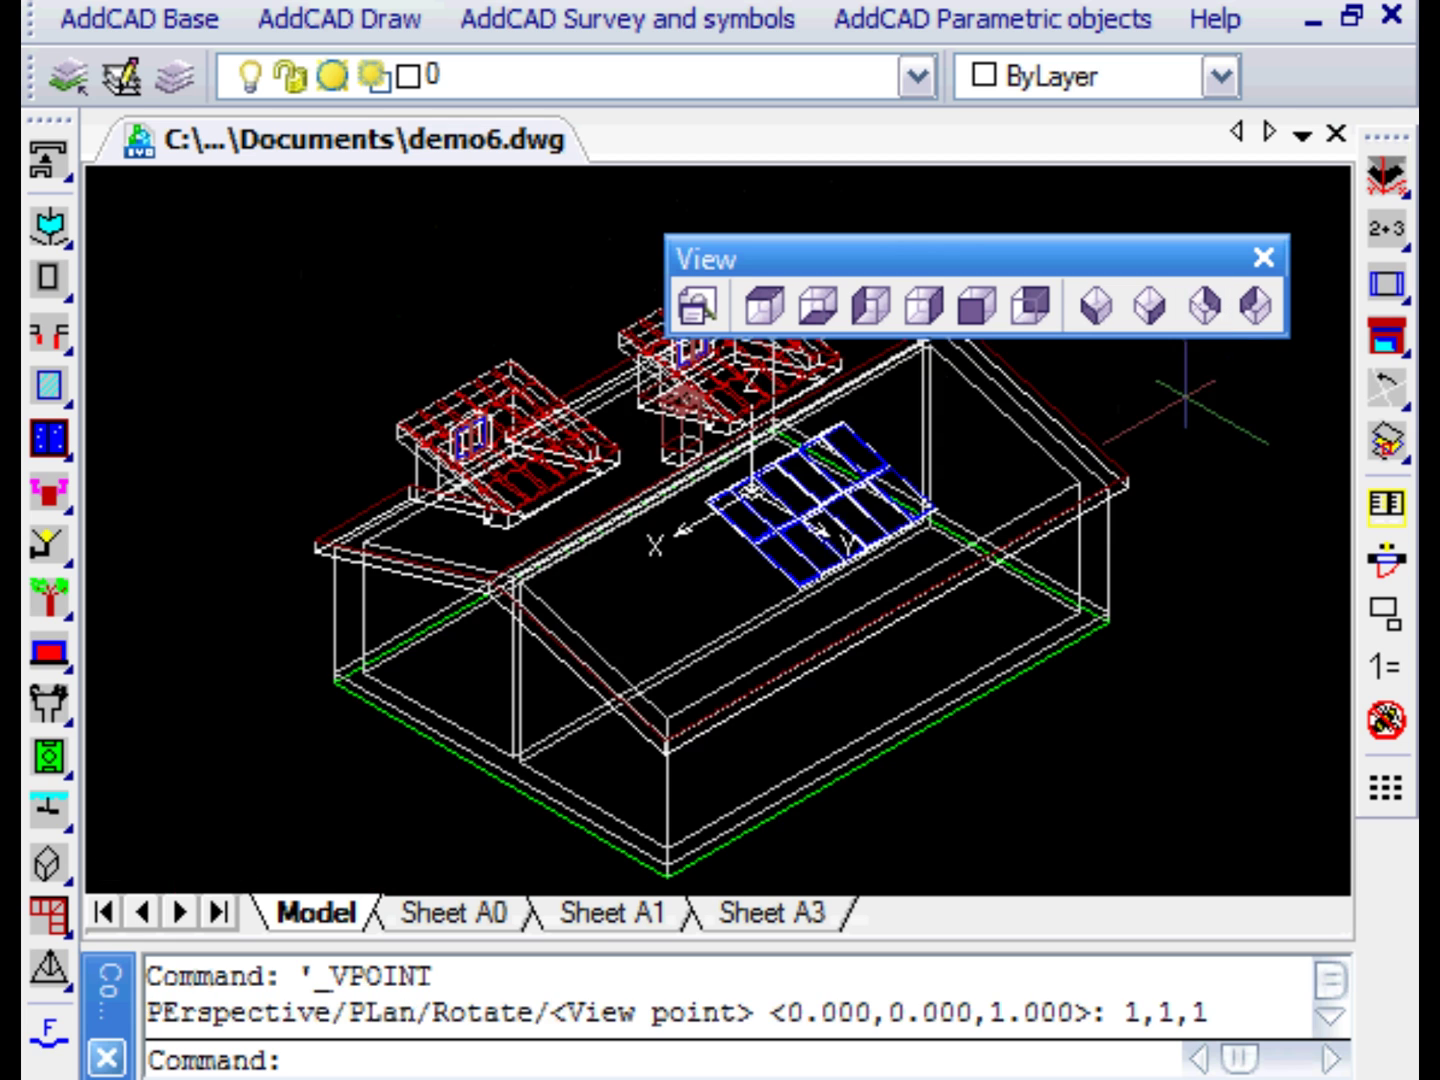
{"action": "middle_click_drag", "start_coordinate": [1035, 460], "coordinate": [1174, 613]}
{"action": "left_click", "coordinate": [1100, 311]}
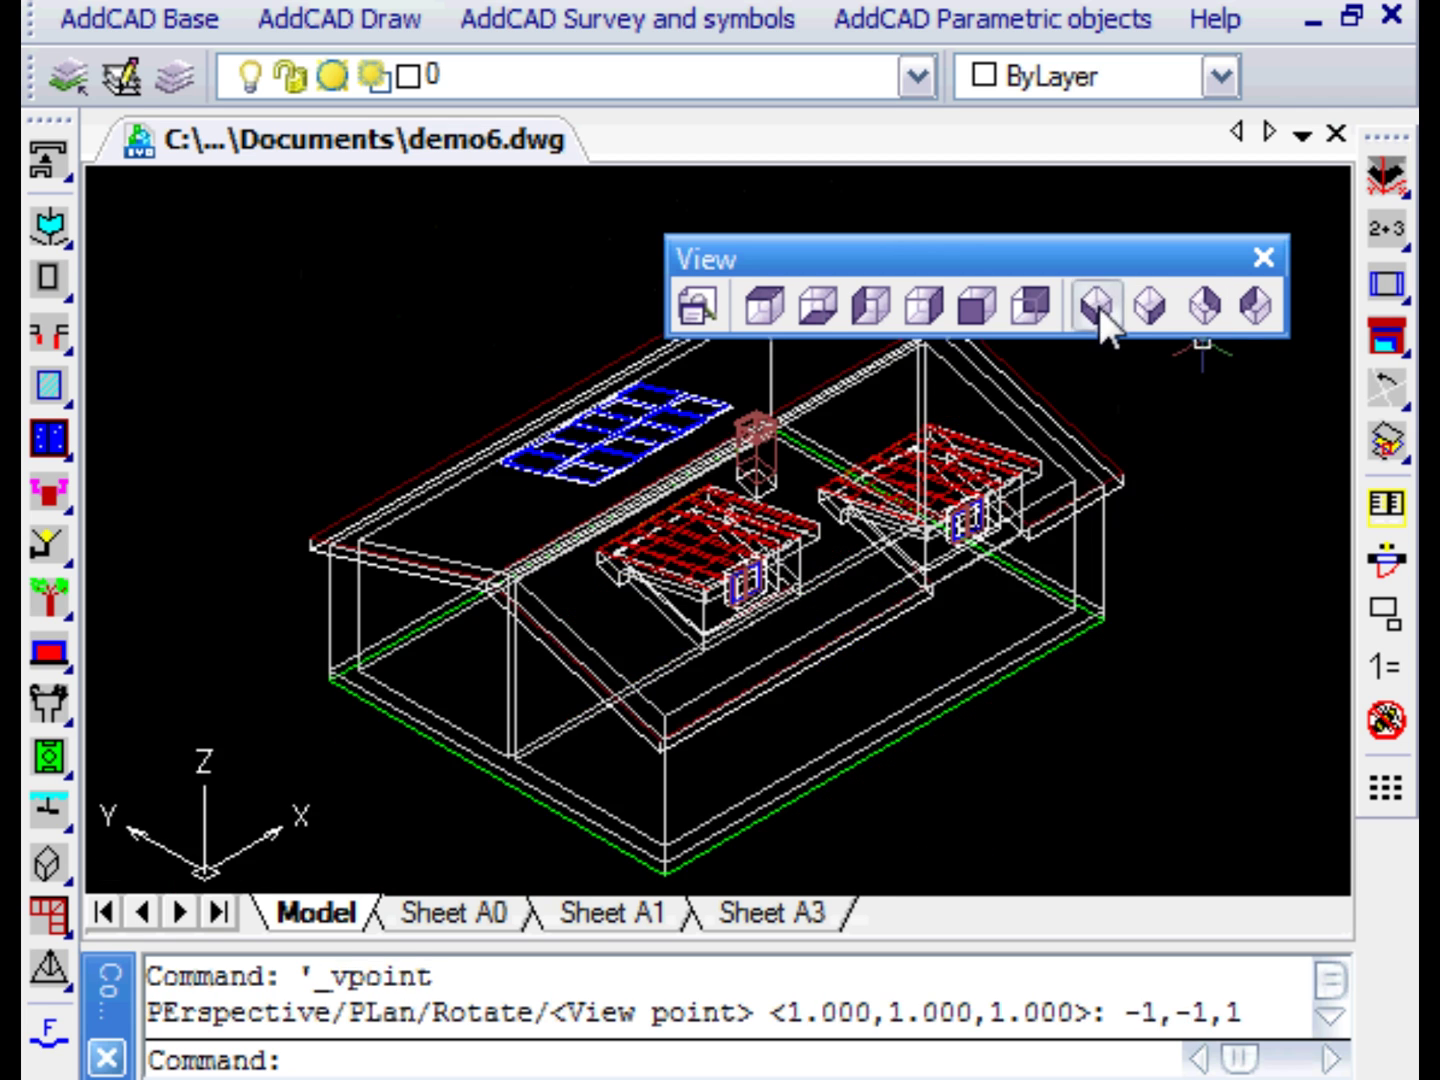
{"action": "scroll", "coordinate": [797, 633], "scroll_direction": "up", "scroll_amount": 3}
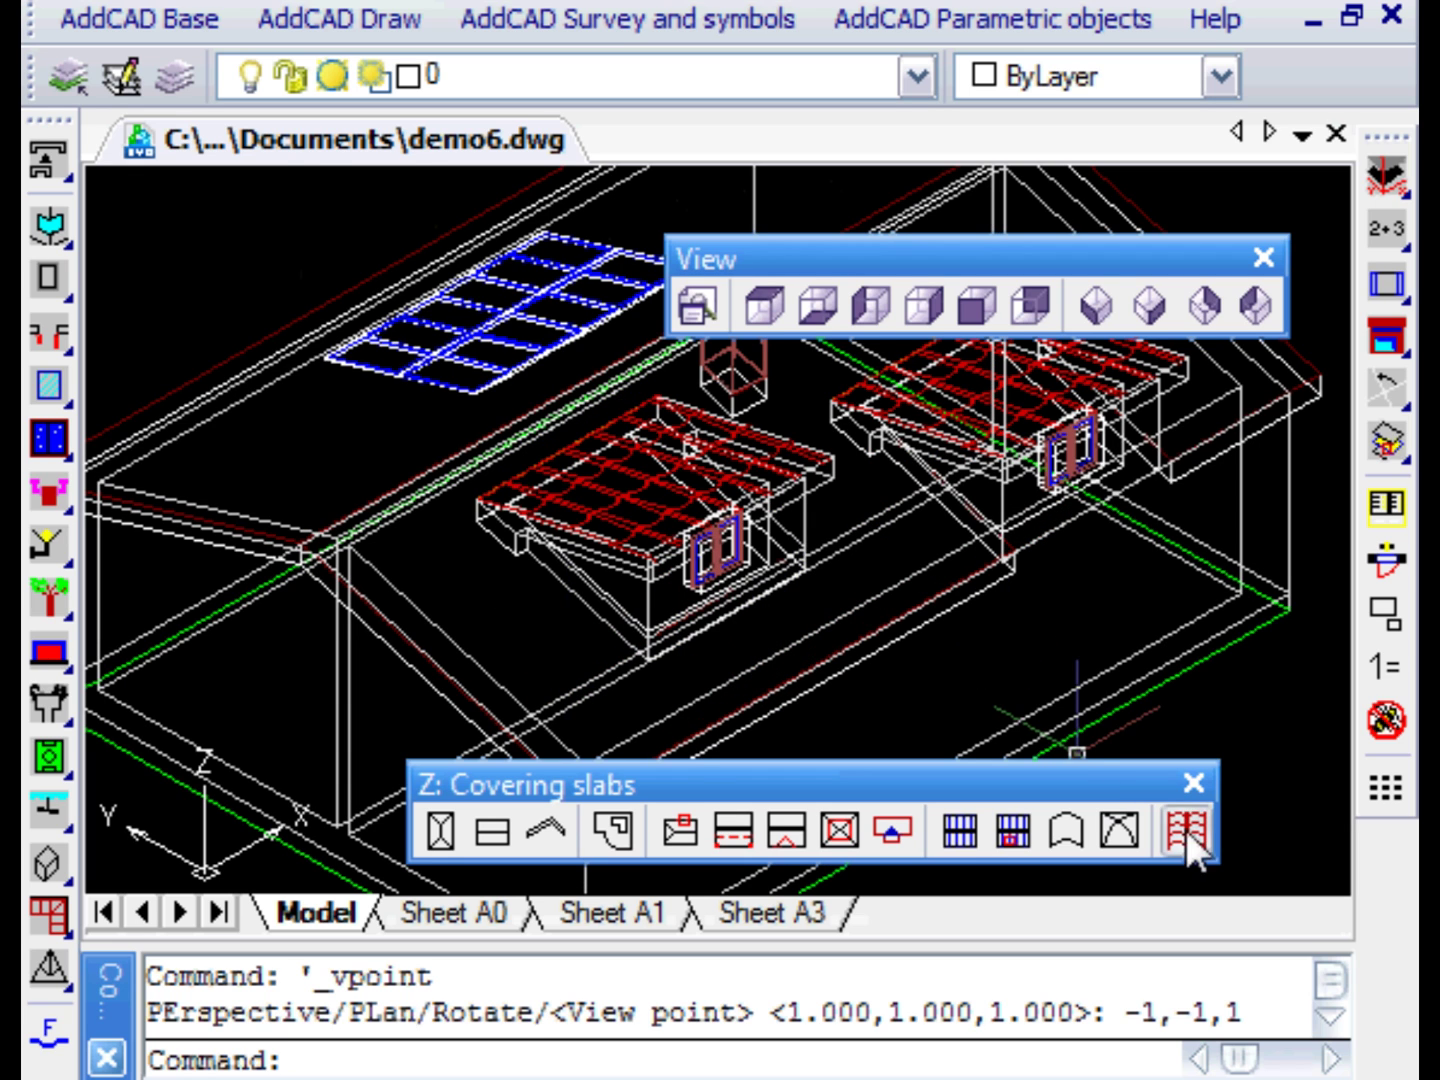
Hatch the main roof slabs with red tiles and display them Flat Shaded with edges on
{"action": "left_click", "coordinate": [1184, 830]}
{"action": "key", "text": "alt+v"}
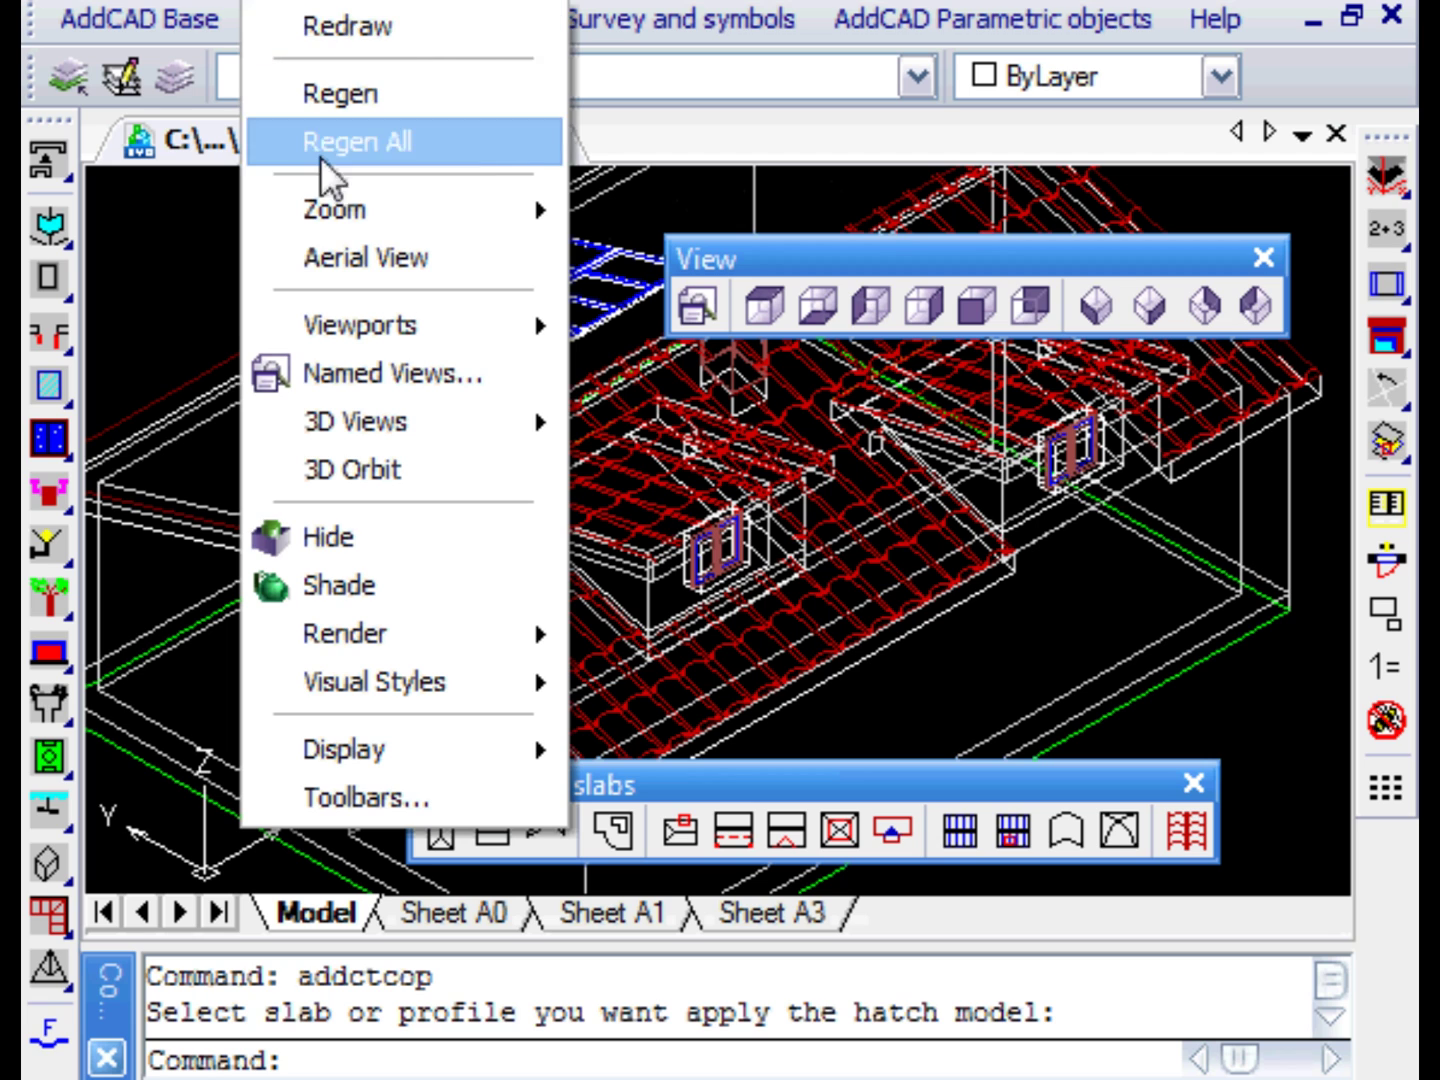
{"action": "mouse_move", "coordinate": [419, 680]}
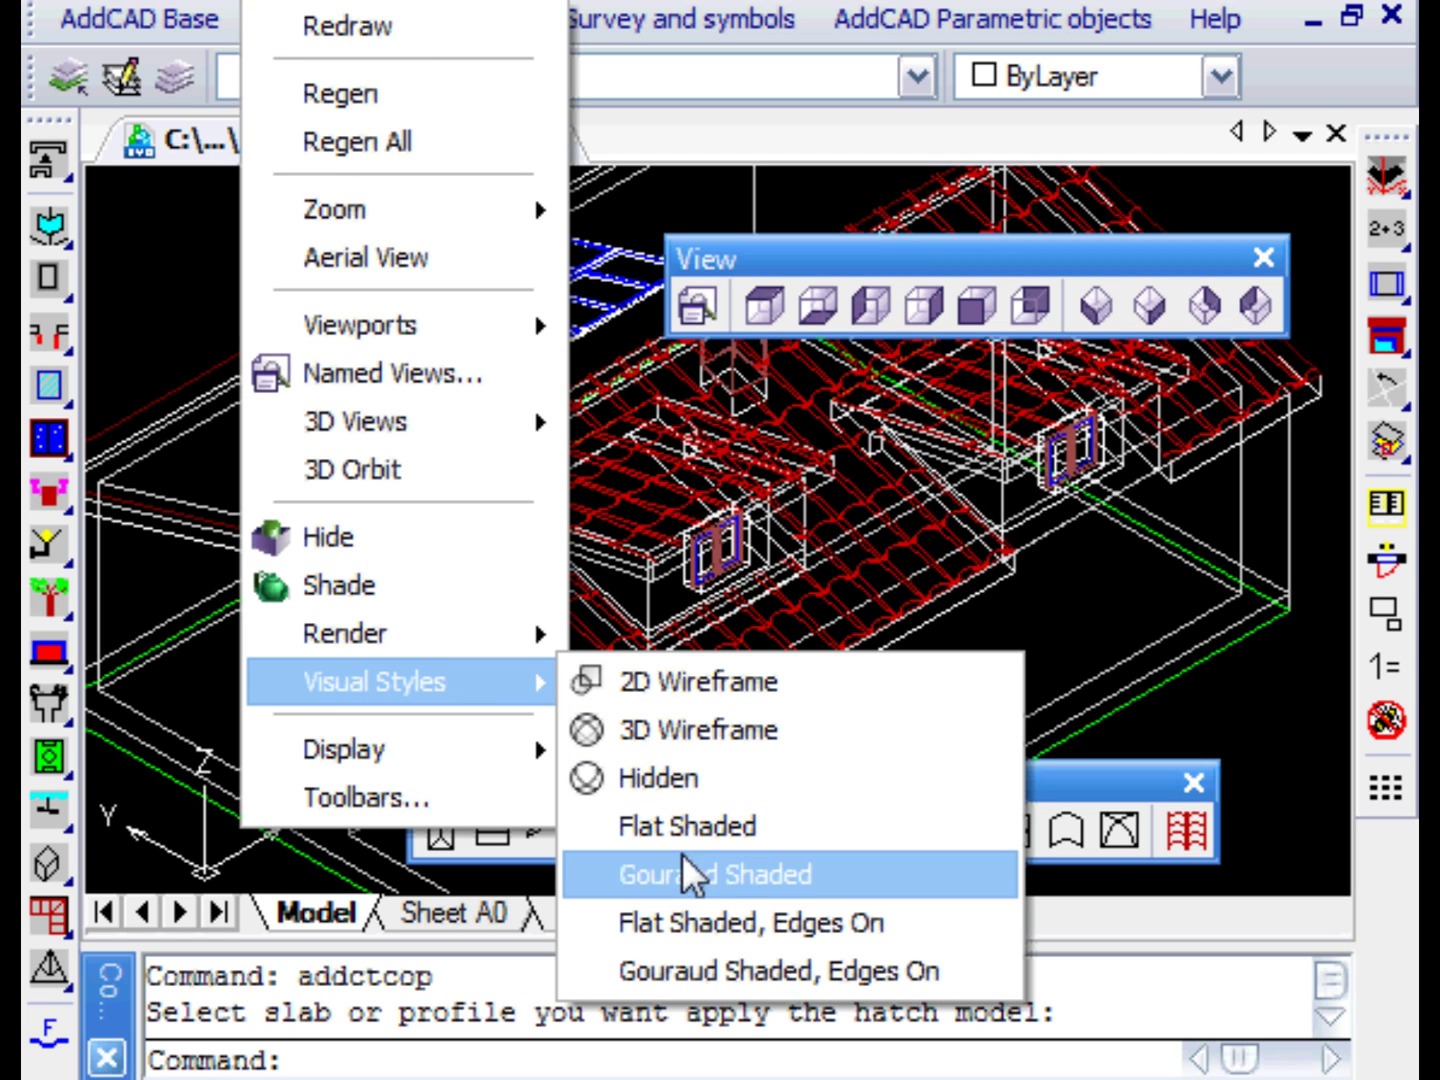
{"action": "left_click", "coordinate": [697, 918]}
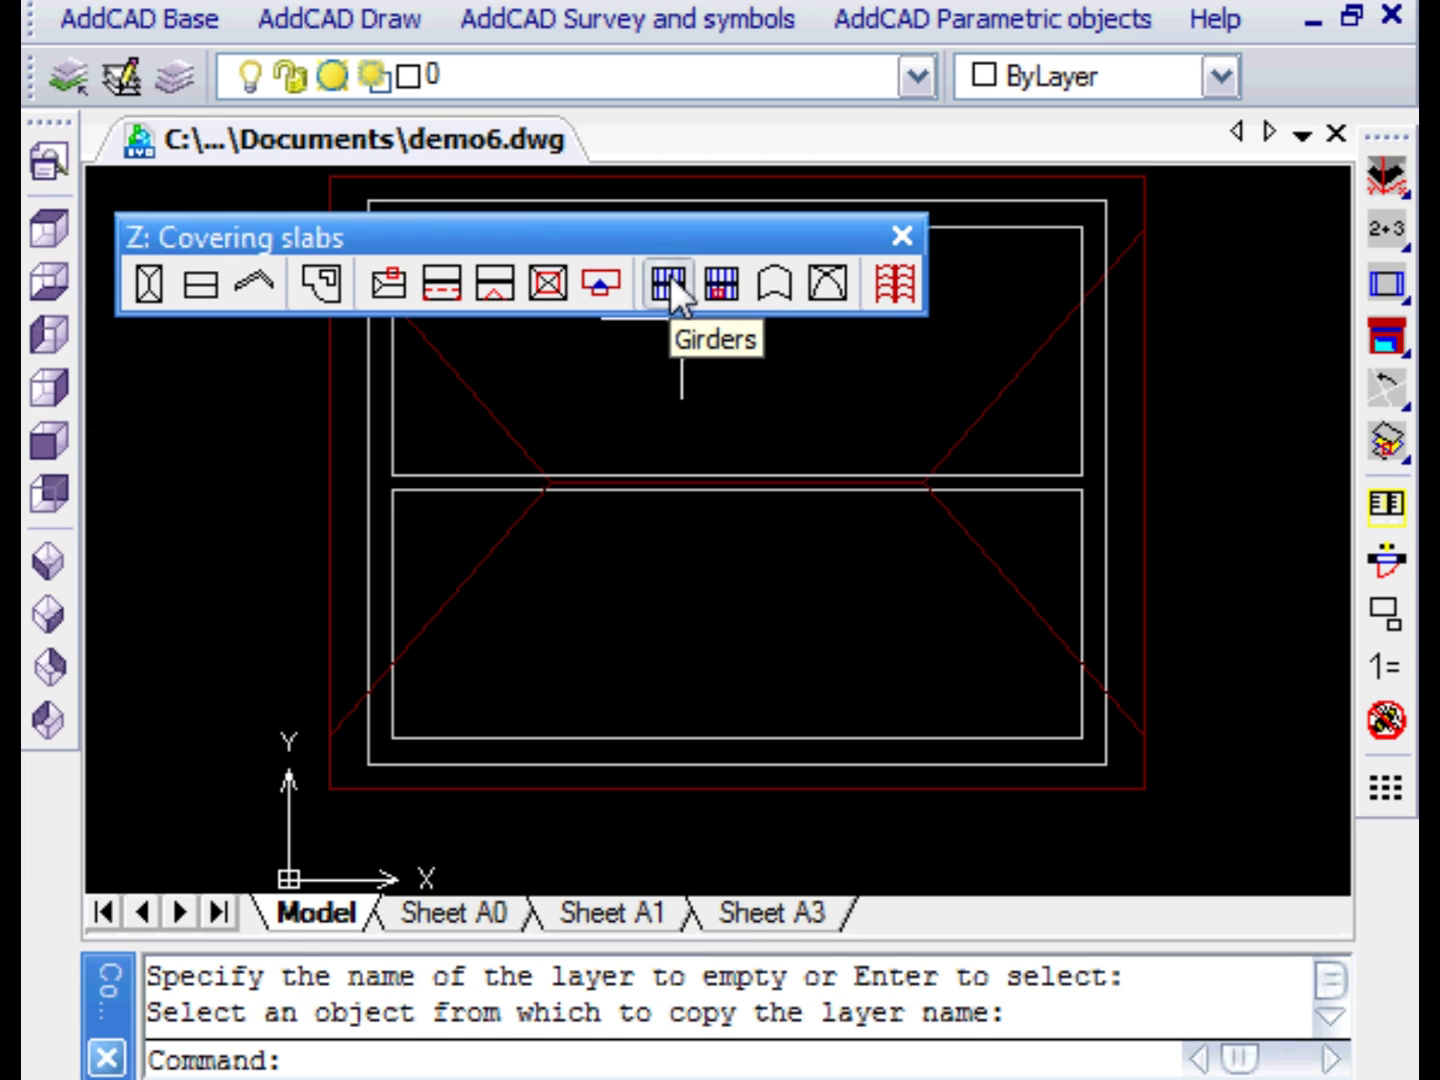
Start the girders command and set Recess/Protrusion to 0 for 10 girders of 0.2 × 0.2
{"action": "left_click", "coordinate": [674, 288]}
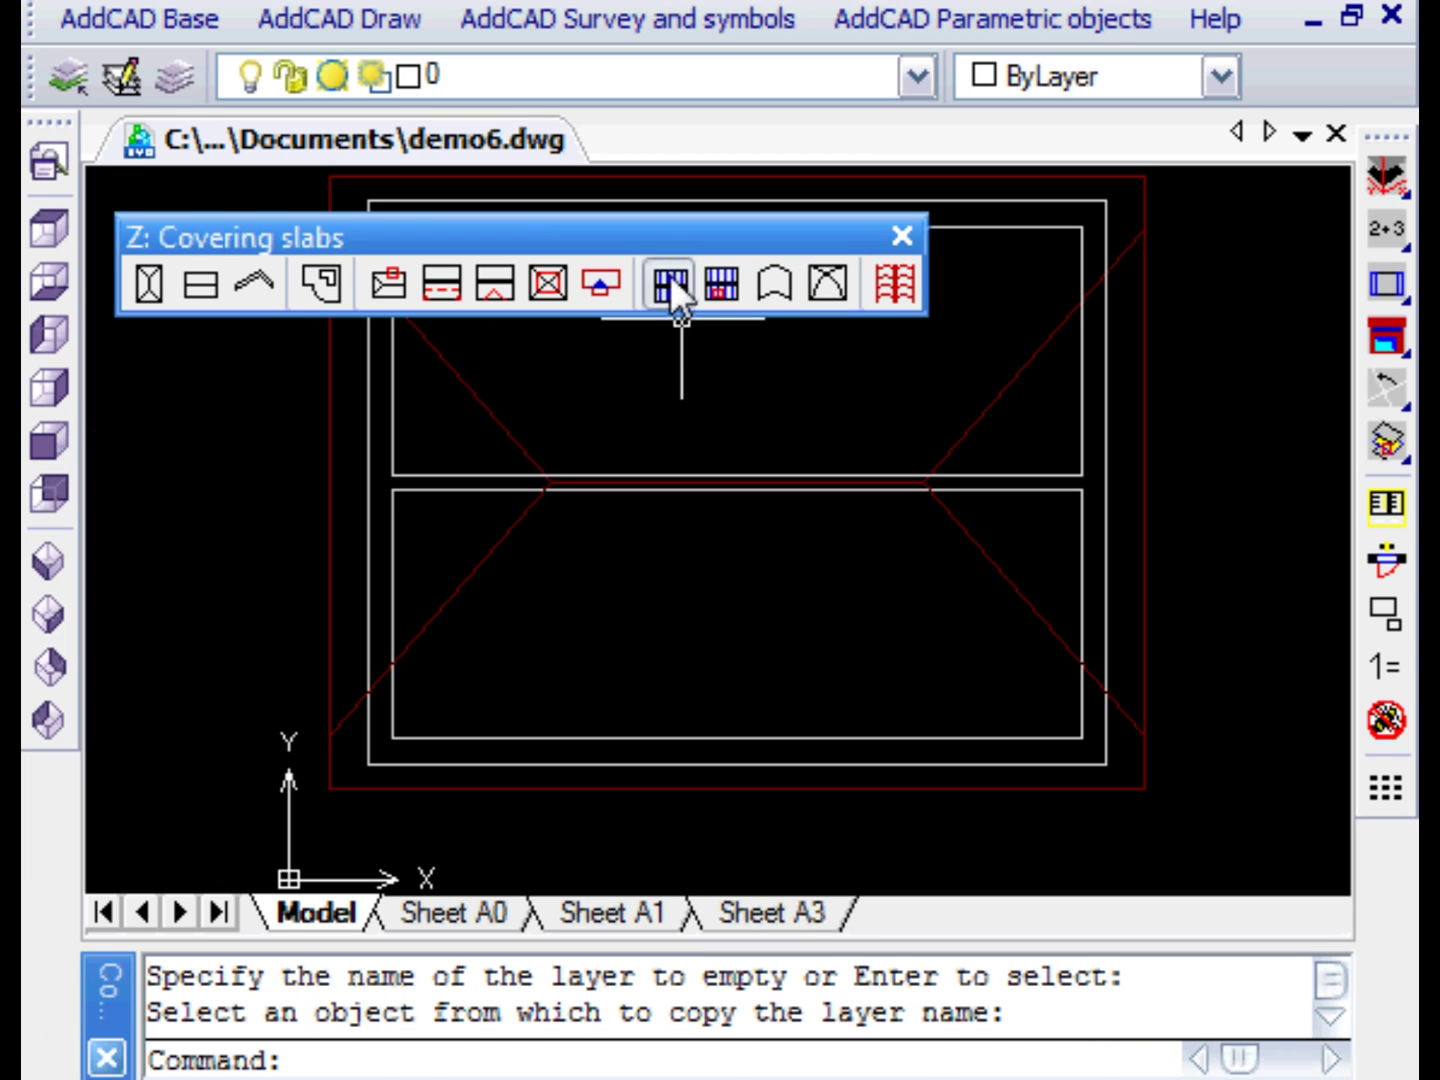
{"action": "right_click", "coordinate": [598, 416]}
{"action": "left_click", "coordinate": [696, 557]}
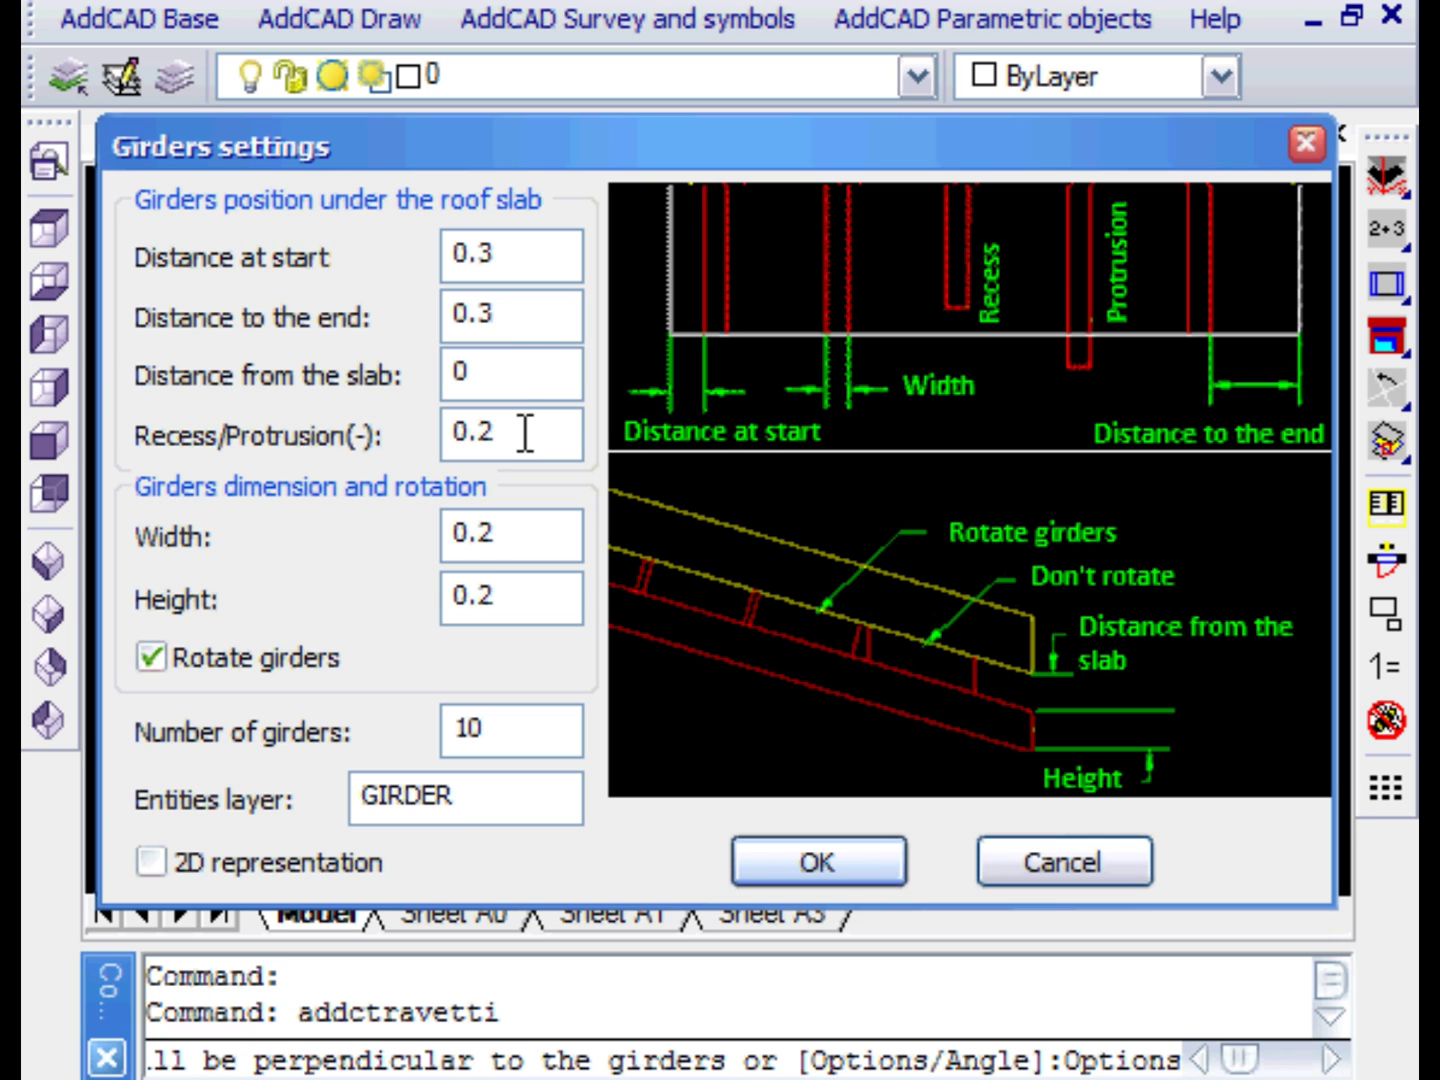
{"action": "left_click_drag", "start_coordinate": [504, 437], "coordinate": [457, 436]}
{"action": "type", "text": "0"}
{"action": "left_click", "coordinate": [842, 870]}
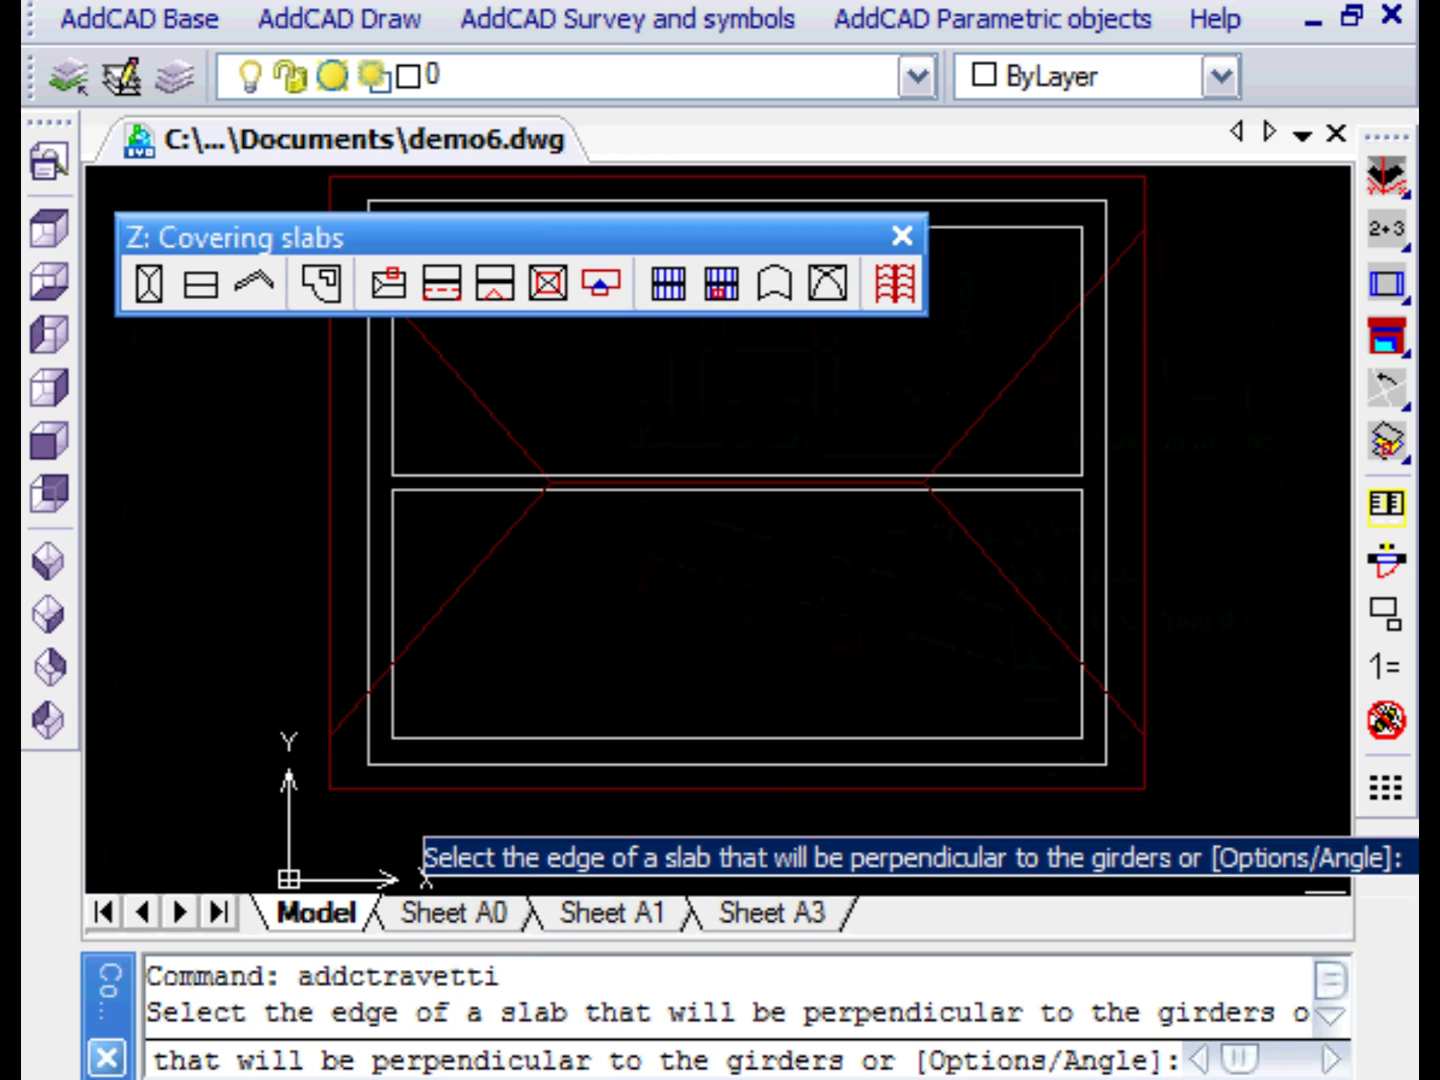
Place the girders on the lower slab edge, then generate the current floor in 3-D from an isometric view
{"action": "left_click", "coordinate": [769, 789]}
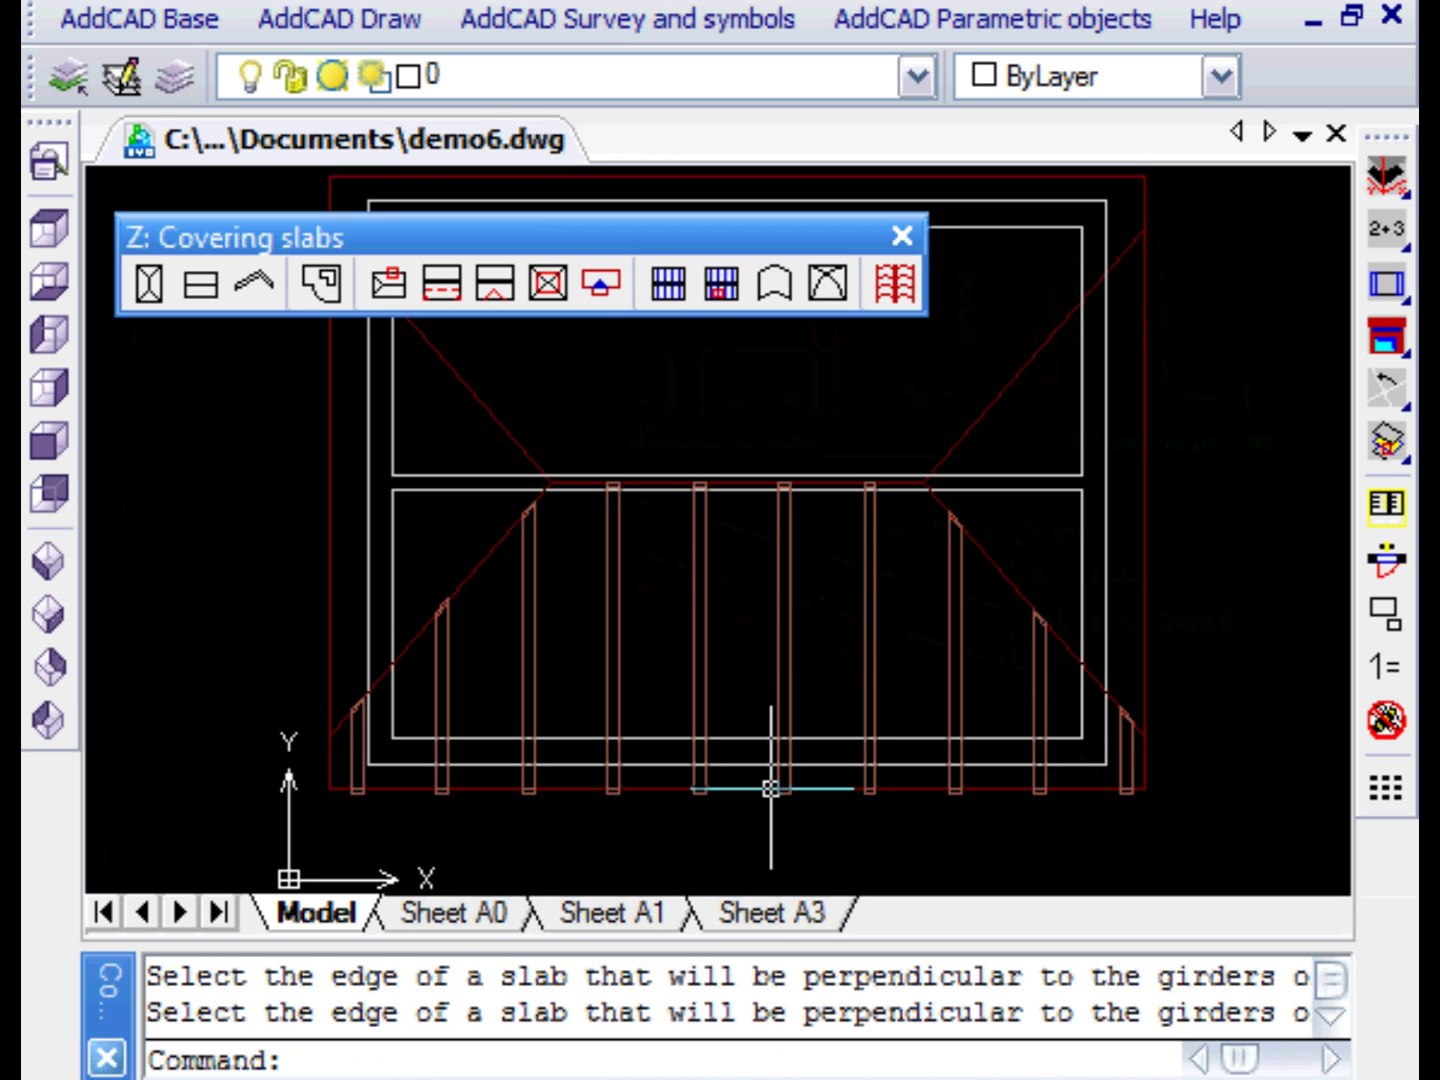
{"action": "left_click", "coordinate": [48, 615]}
{"action": "scroll", "coordinate": [608, 659], "scroll_direction": "up", "scroll_amount": 3}
{"action": "middle_click_drag", "start_coordinate": [608, 659], "coordinate": [640, 722]}
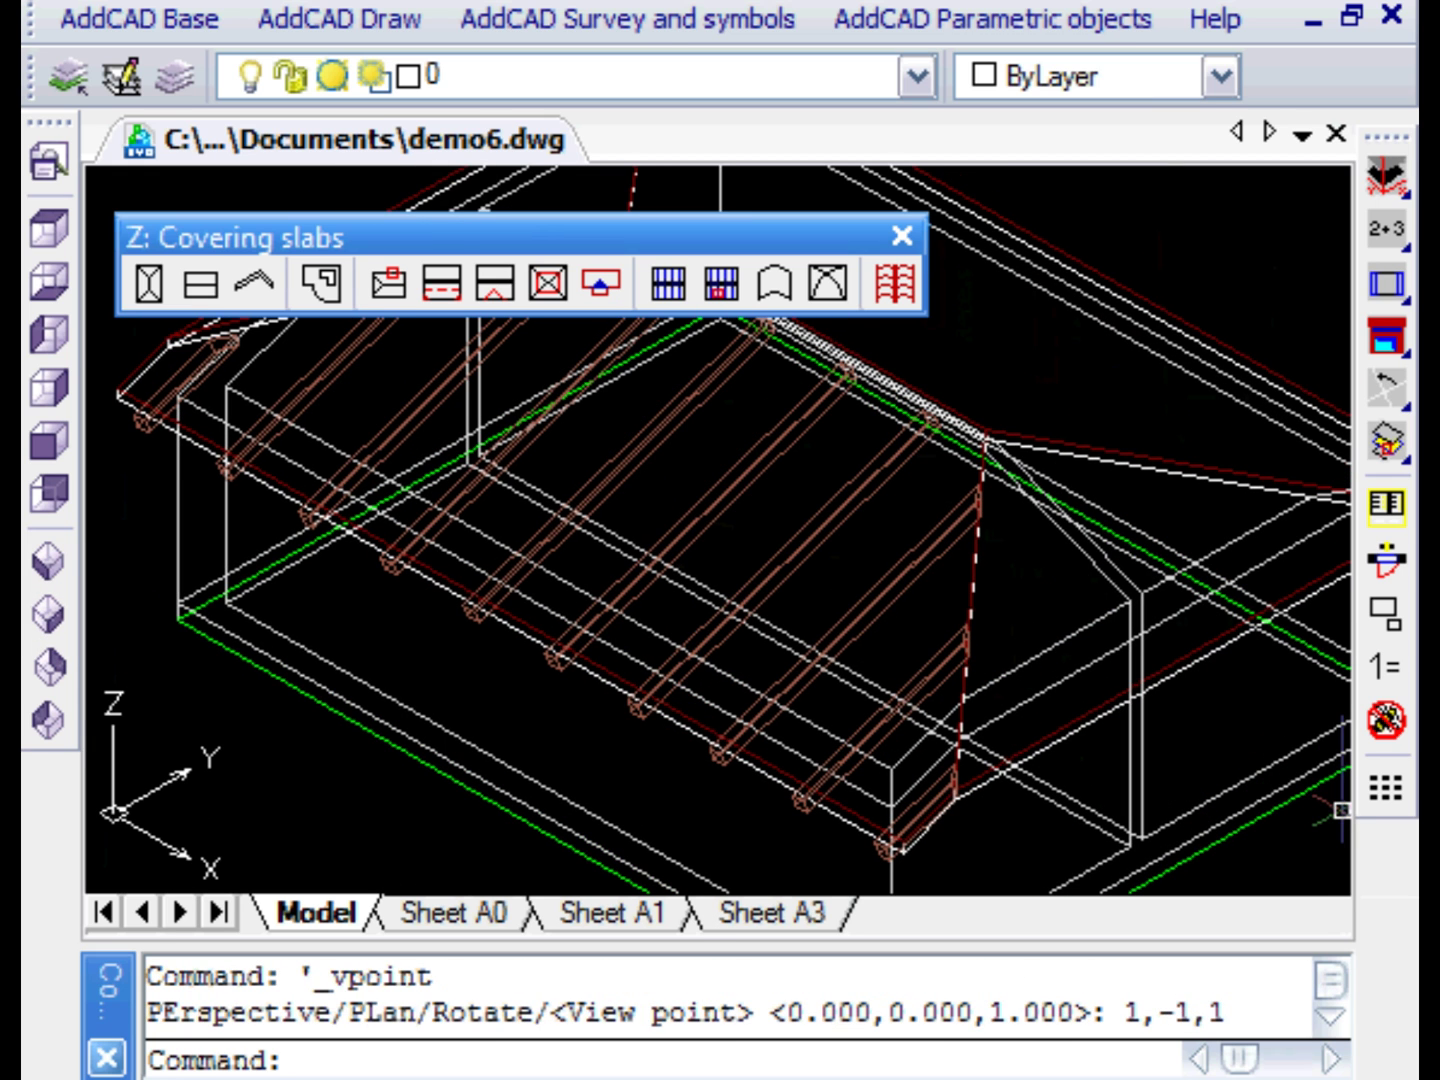
{"action": "left_click", "coordinate": [1386, 788]}
{"action": "key", "text": "Return"}
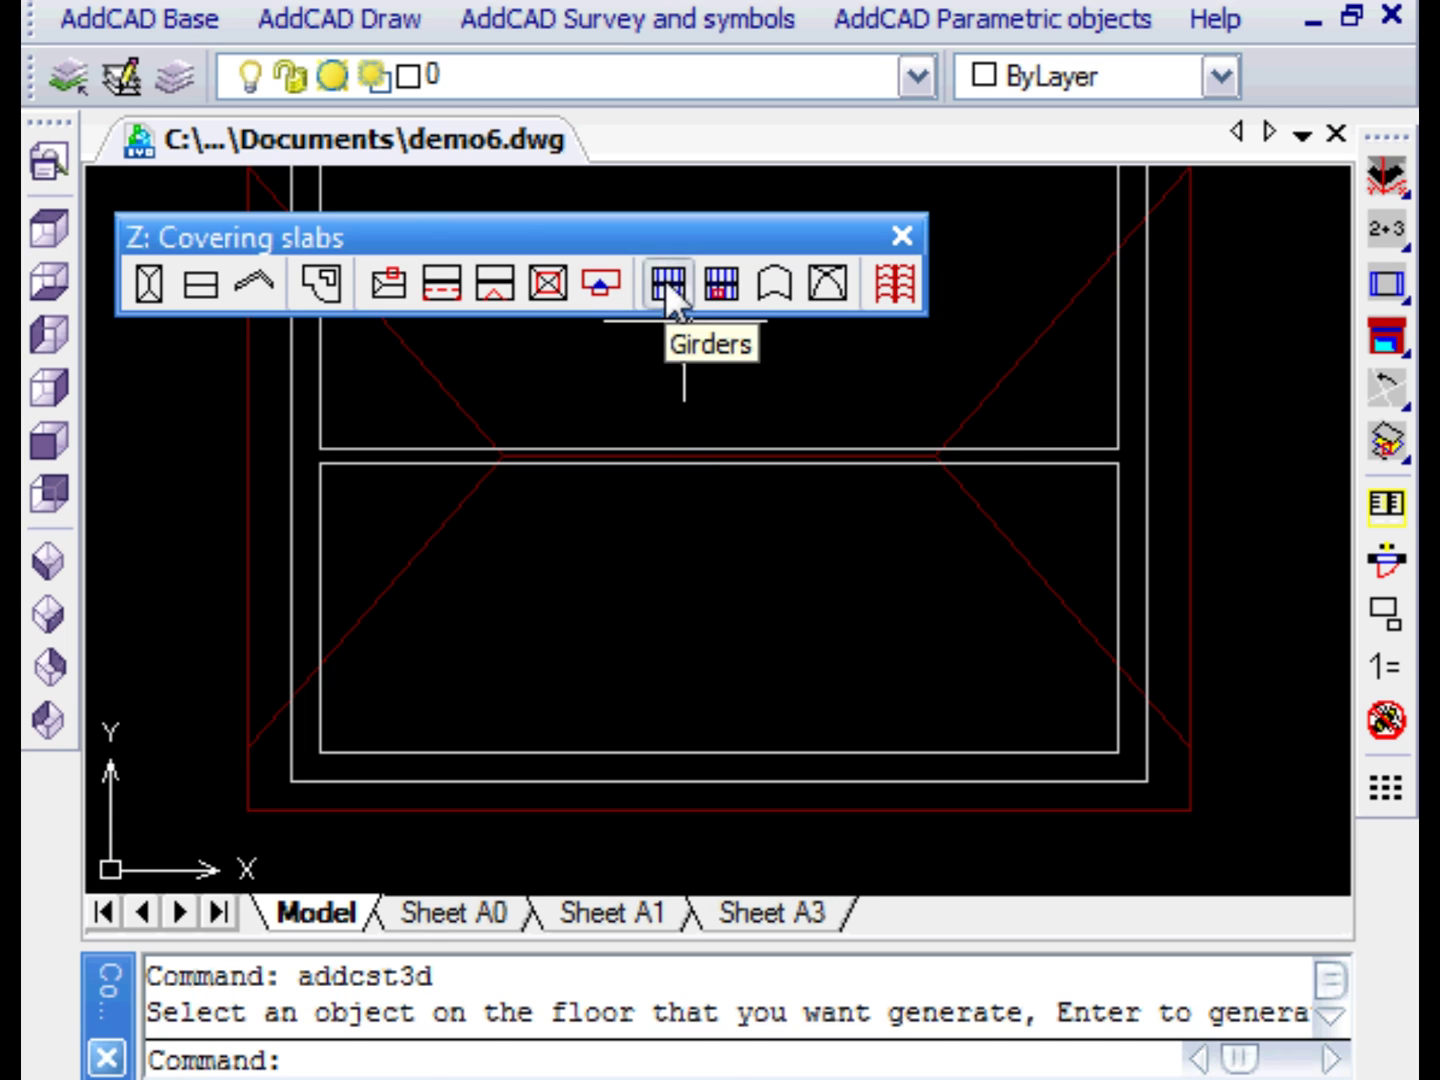
Start Girders and set its options to 0.0 start and end distances, height 0.04 and 25 girders
{"action": "left_click", "coordinate": [665, 280]}
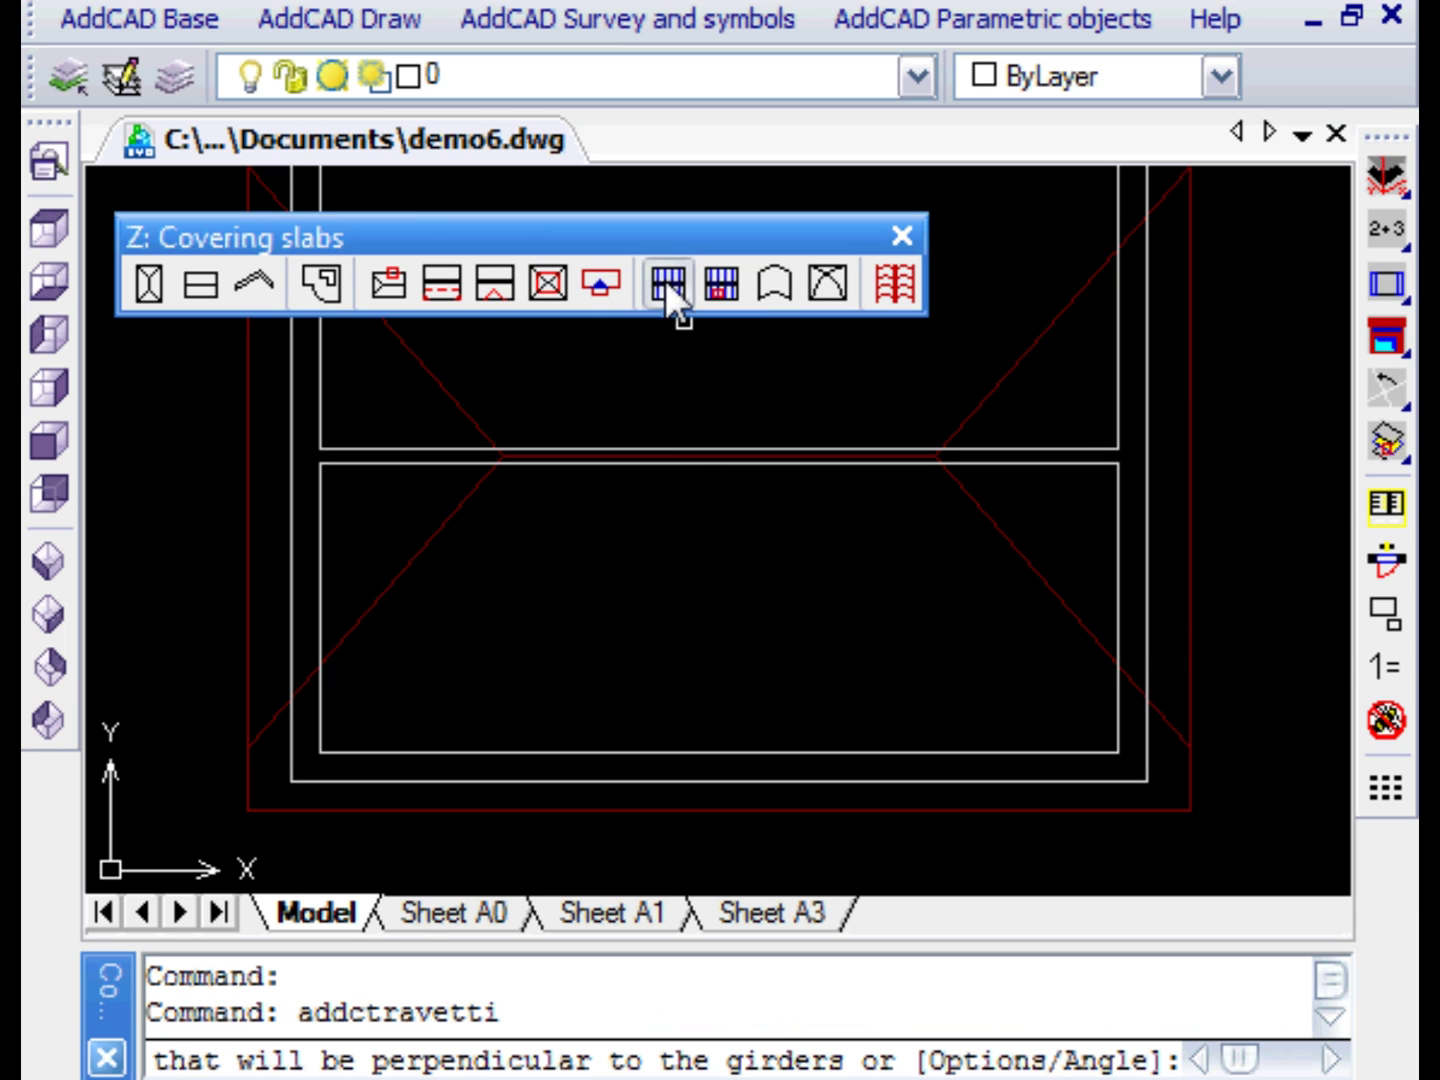
{"action": "right_click", "coordinate": [763, 583]}
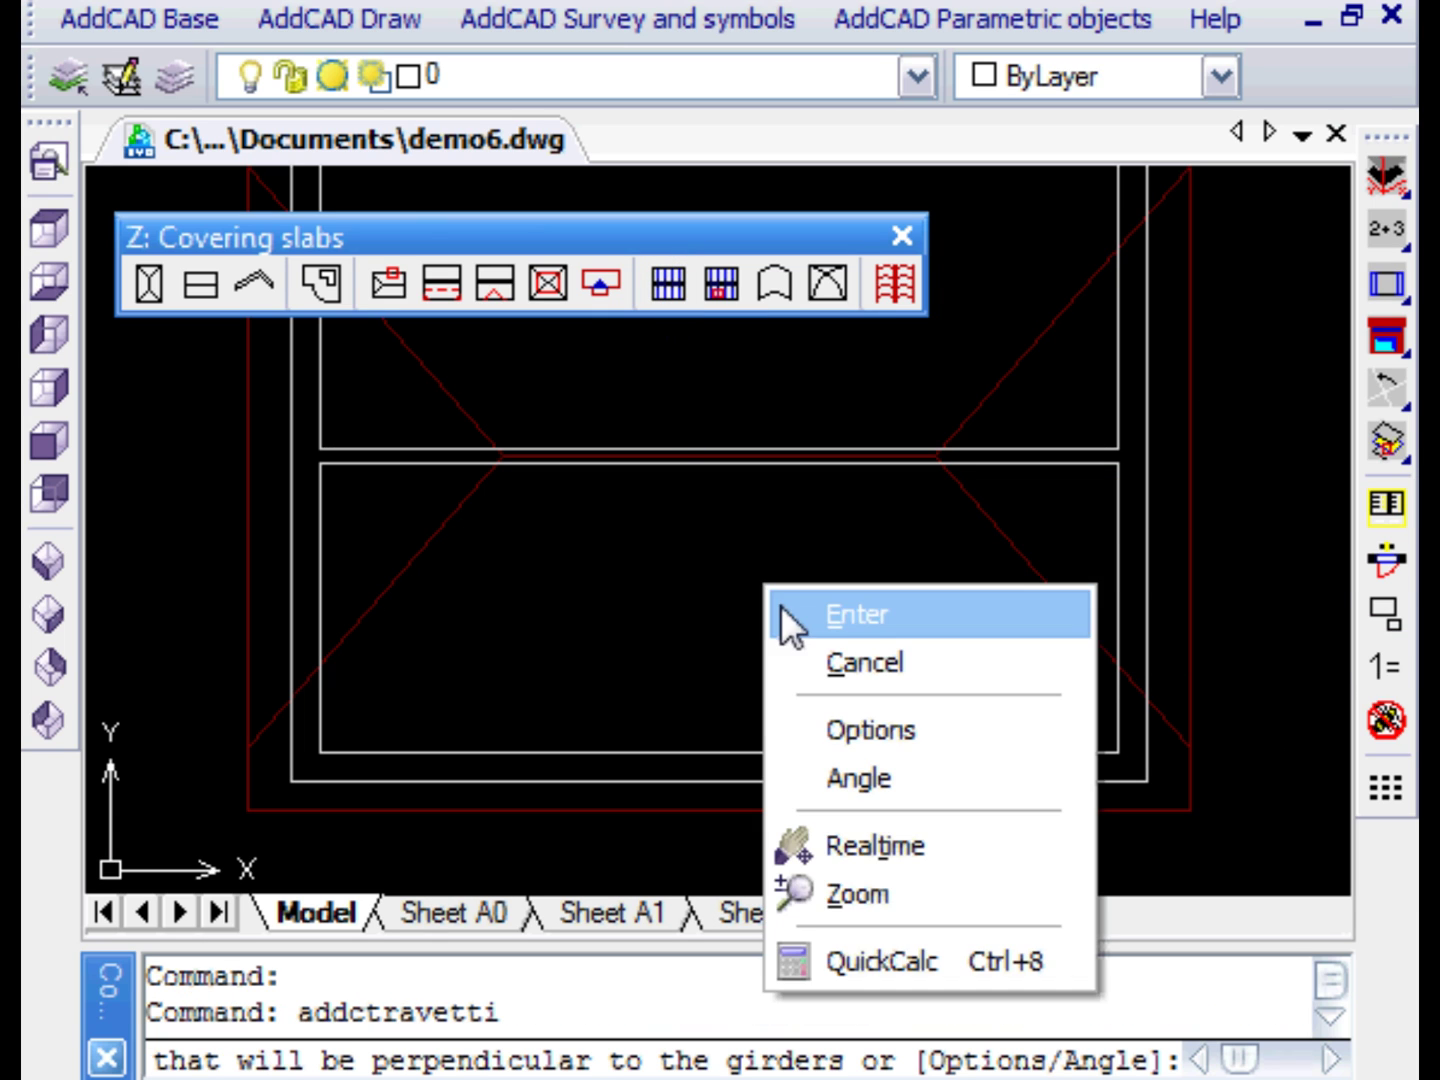
{"action": "left_click", "coordinate": [896, 734]}
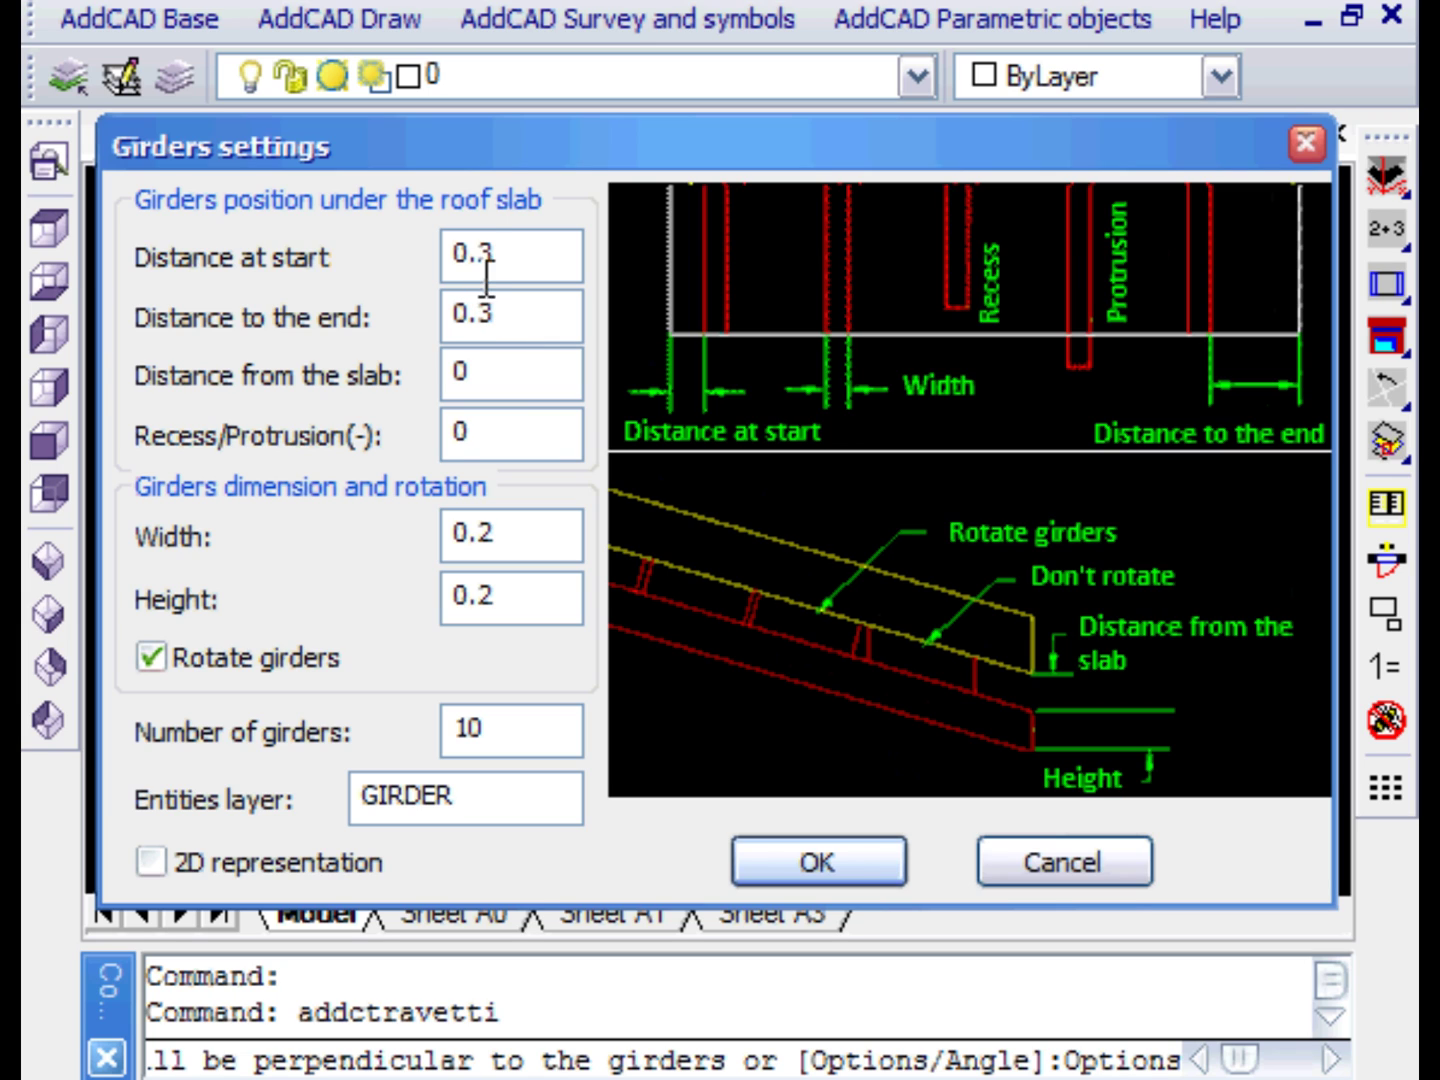
{"action": "left_click_drag", "start_coordinate": [485, 255], "coordinate": [514, 255]}
{"action": "left_click", "coordinate": [489, 313]}
{"action": "left_click", "coordinate": [484, 371]}
{"action": "type", "text": "."}
{"action": "left_click_drag", "start_coordinate": [484, 599], "coordinate": [522, 603]}
{"action": "type", "text": "04"}
{"action": "left_click_drag", "start_coordinate": [491, 728], "coordinate": [444, 733]}
{"action": "type", "text": "25"}
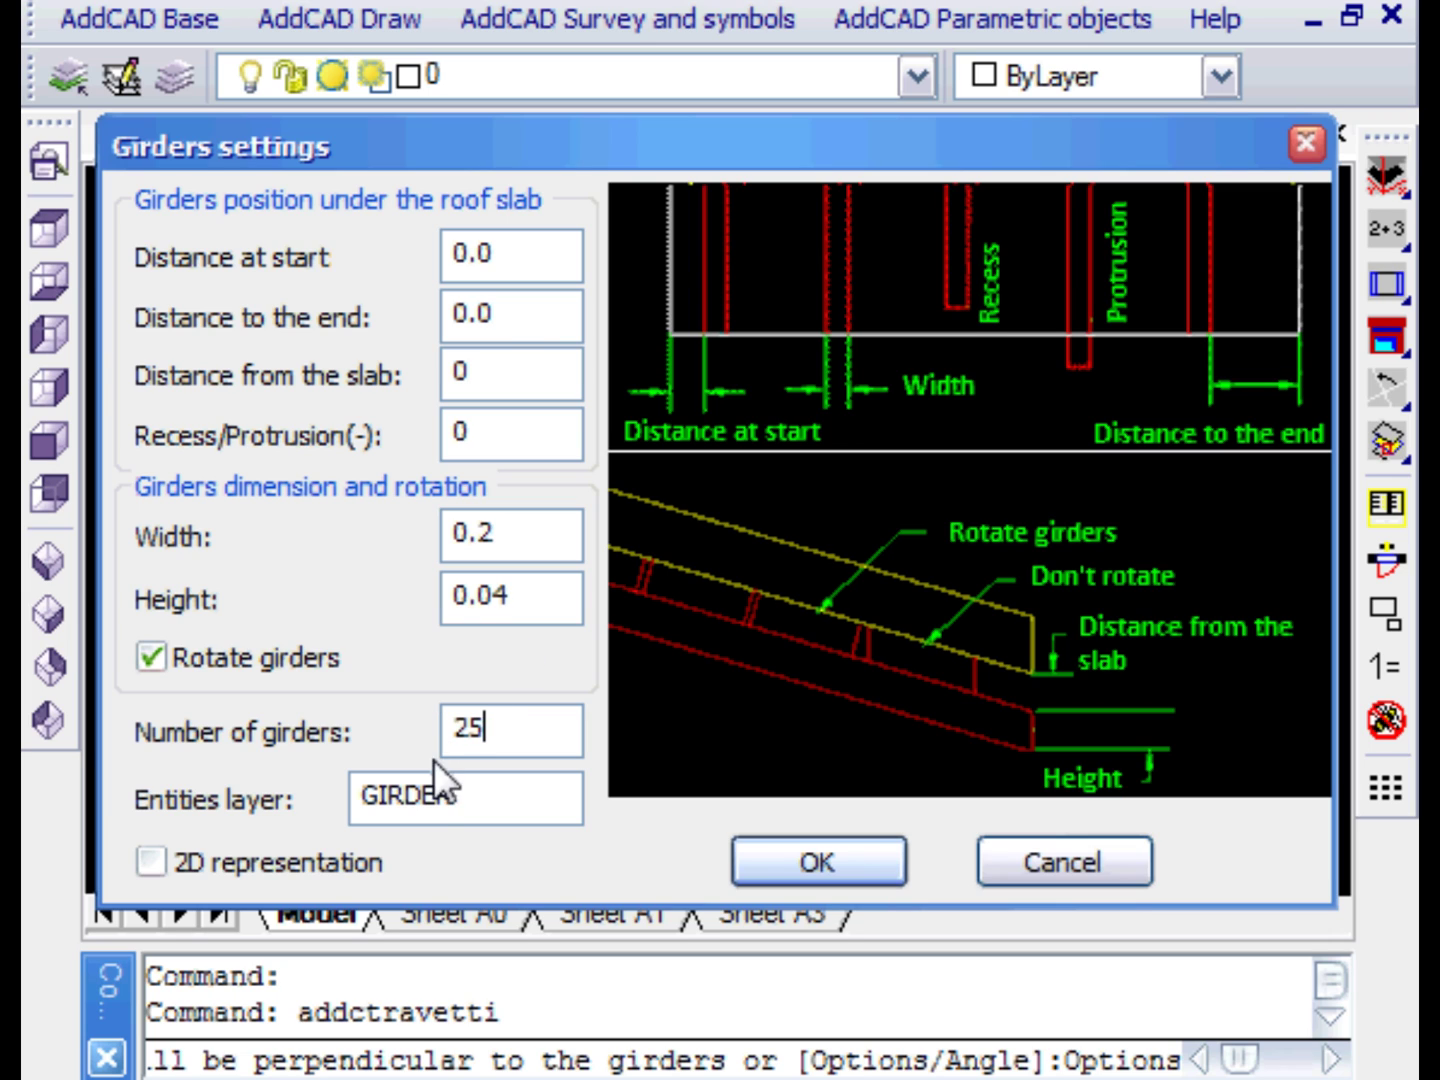
Lay the 25 battens on the lower slab edge, oriented by a picked vertical angle
{"action": "left_click", "coordinate": [843, 861]}
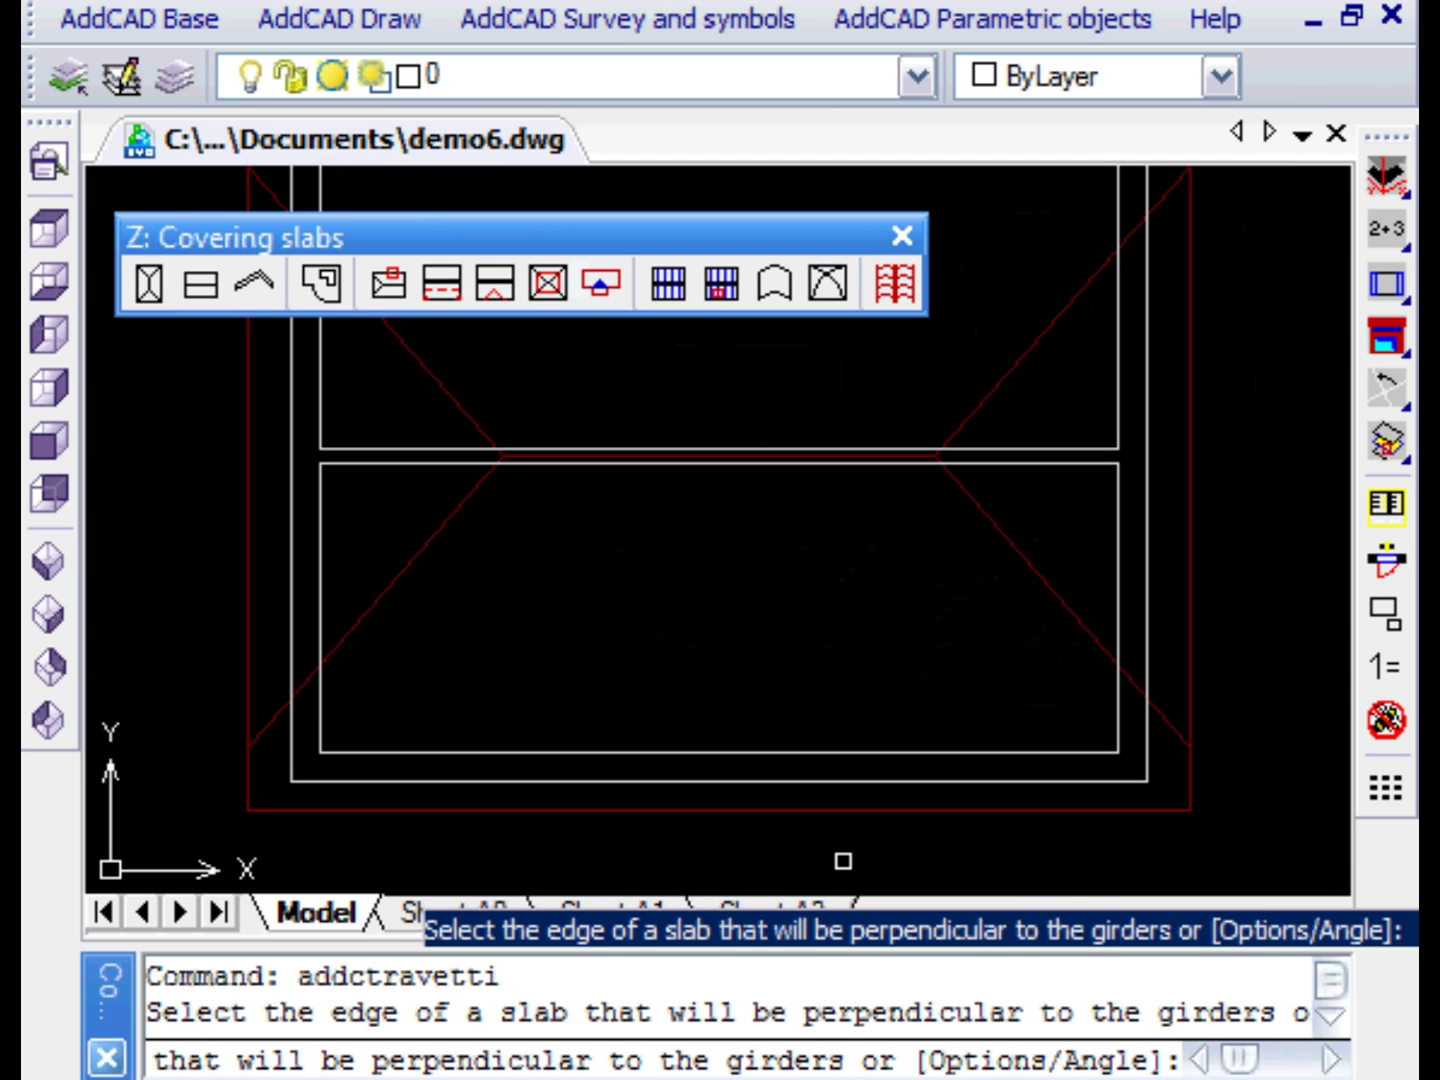
{"action": "right_click", "coordinate": [908, 674]}
{"action": "left_click", "coordinate": [1013, 866]}
{"action": "left_click", "coordinate": [1190, 810]}
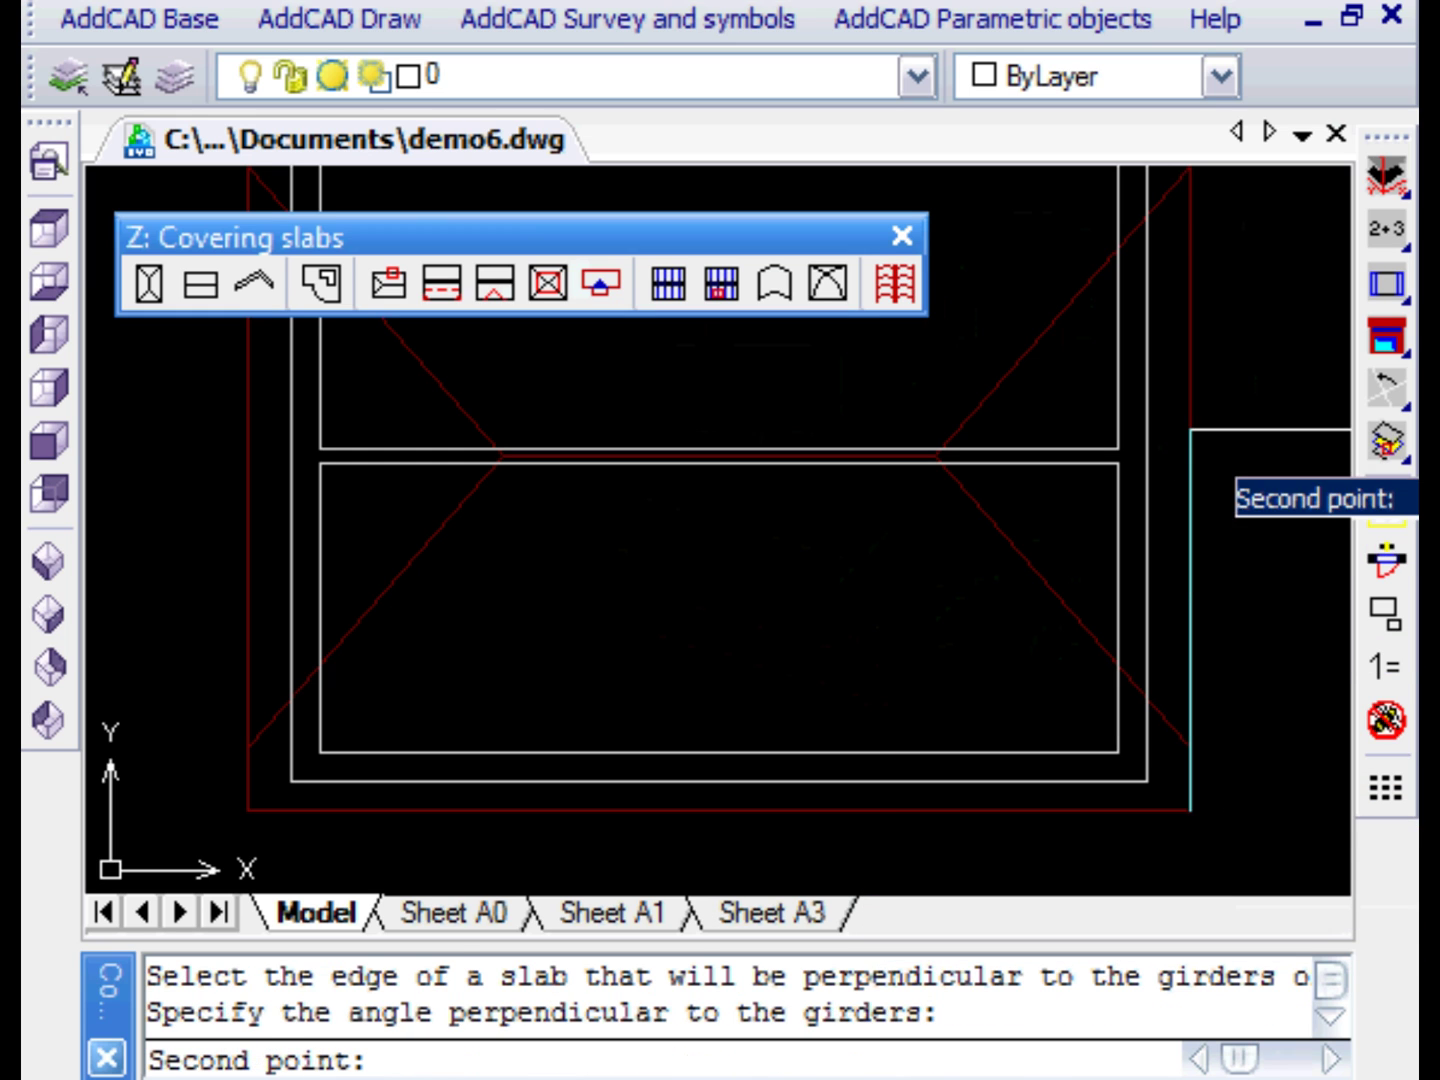
{"action": "left_click", "coordinate": [1274, 428]}
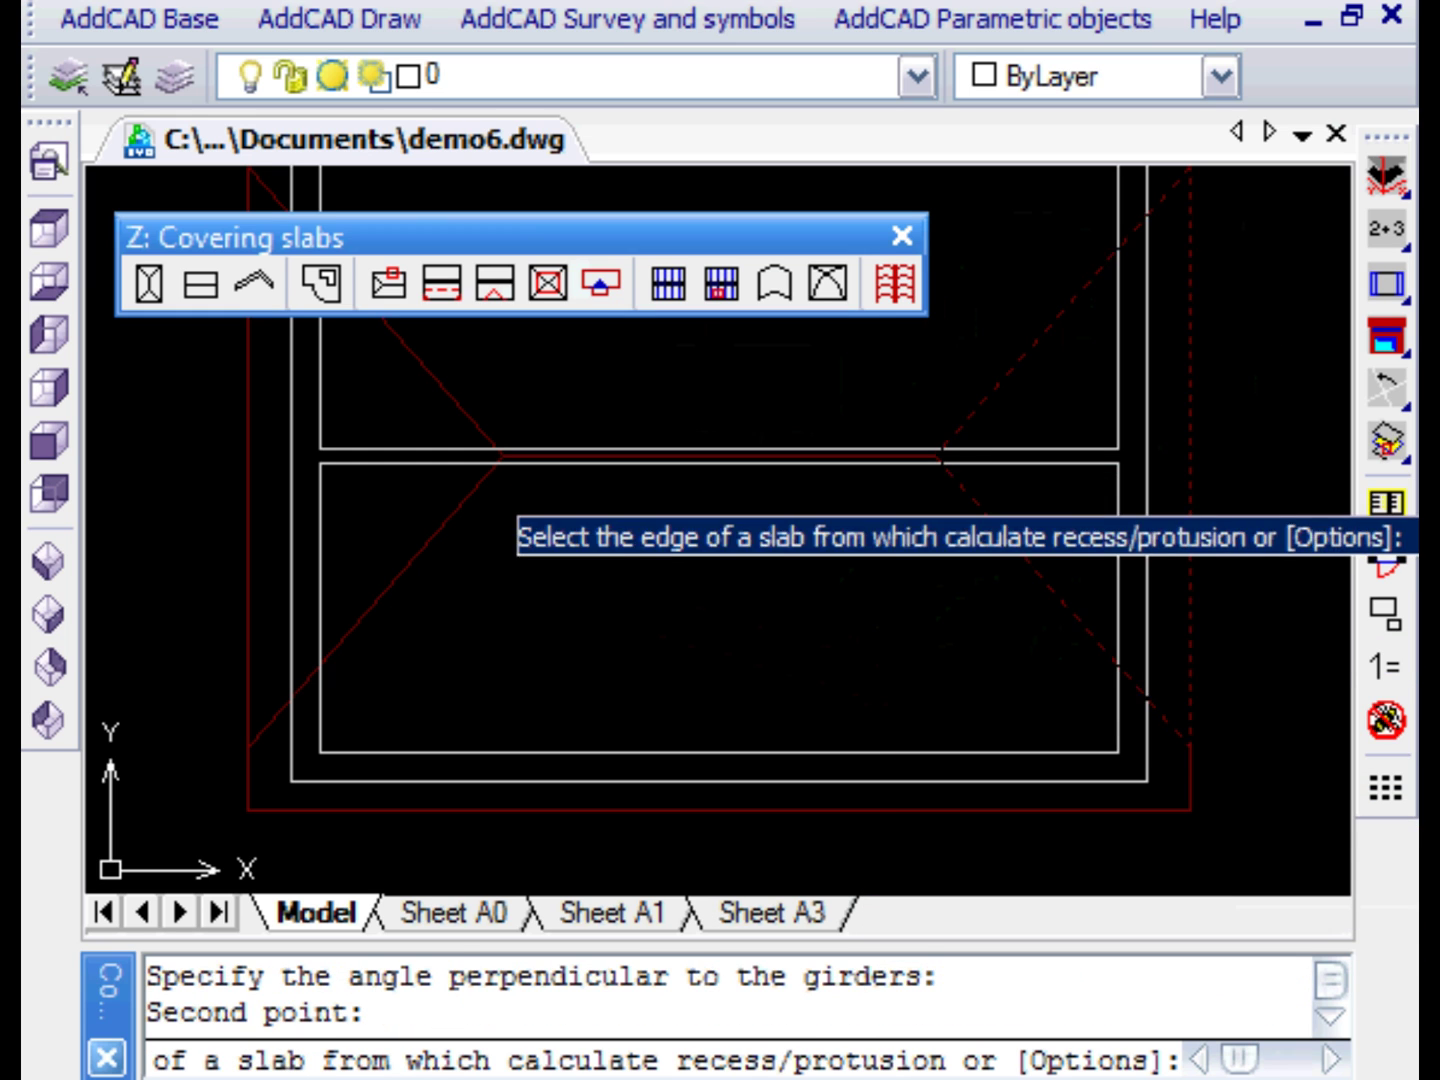
{"action": "left_click", "coordinate": [1050, 596]}
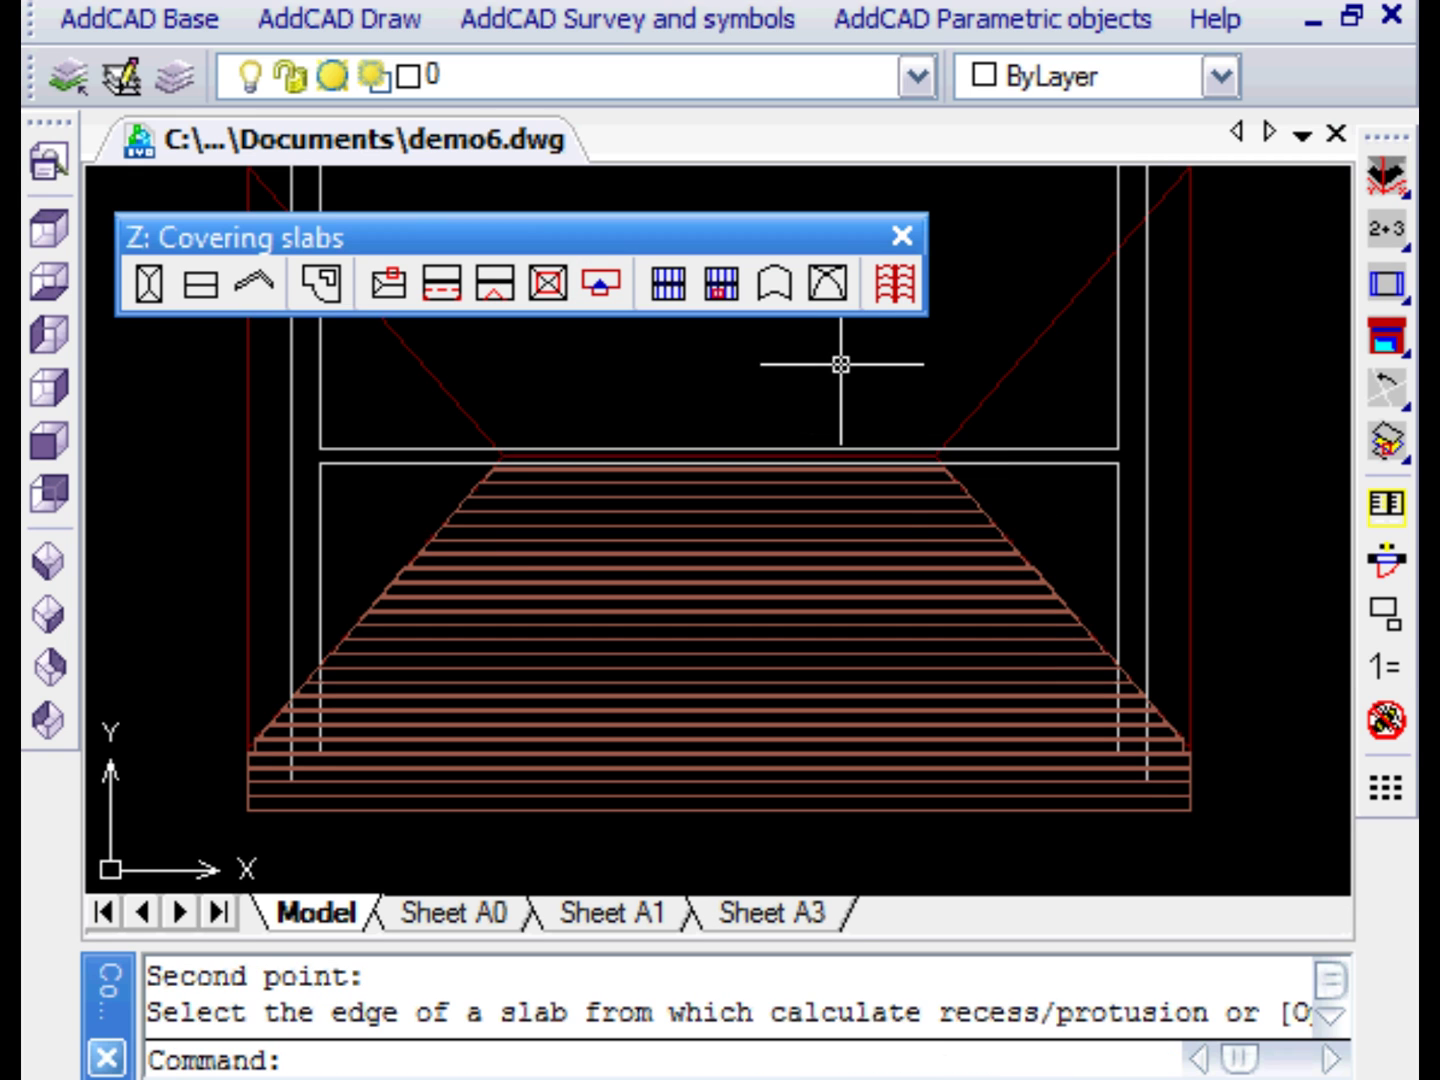
Check the battens in isometric view, then return to the Top plan view
{"action": "left_click", "coordinate": [49, 614]}
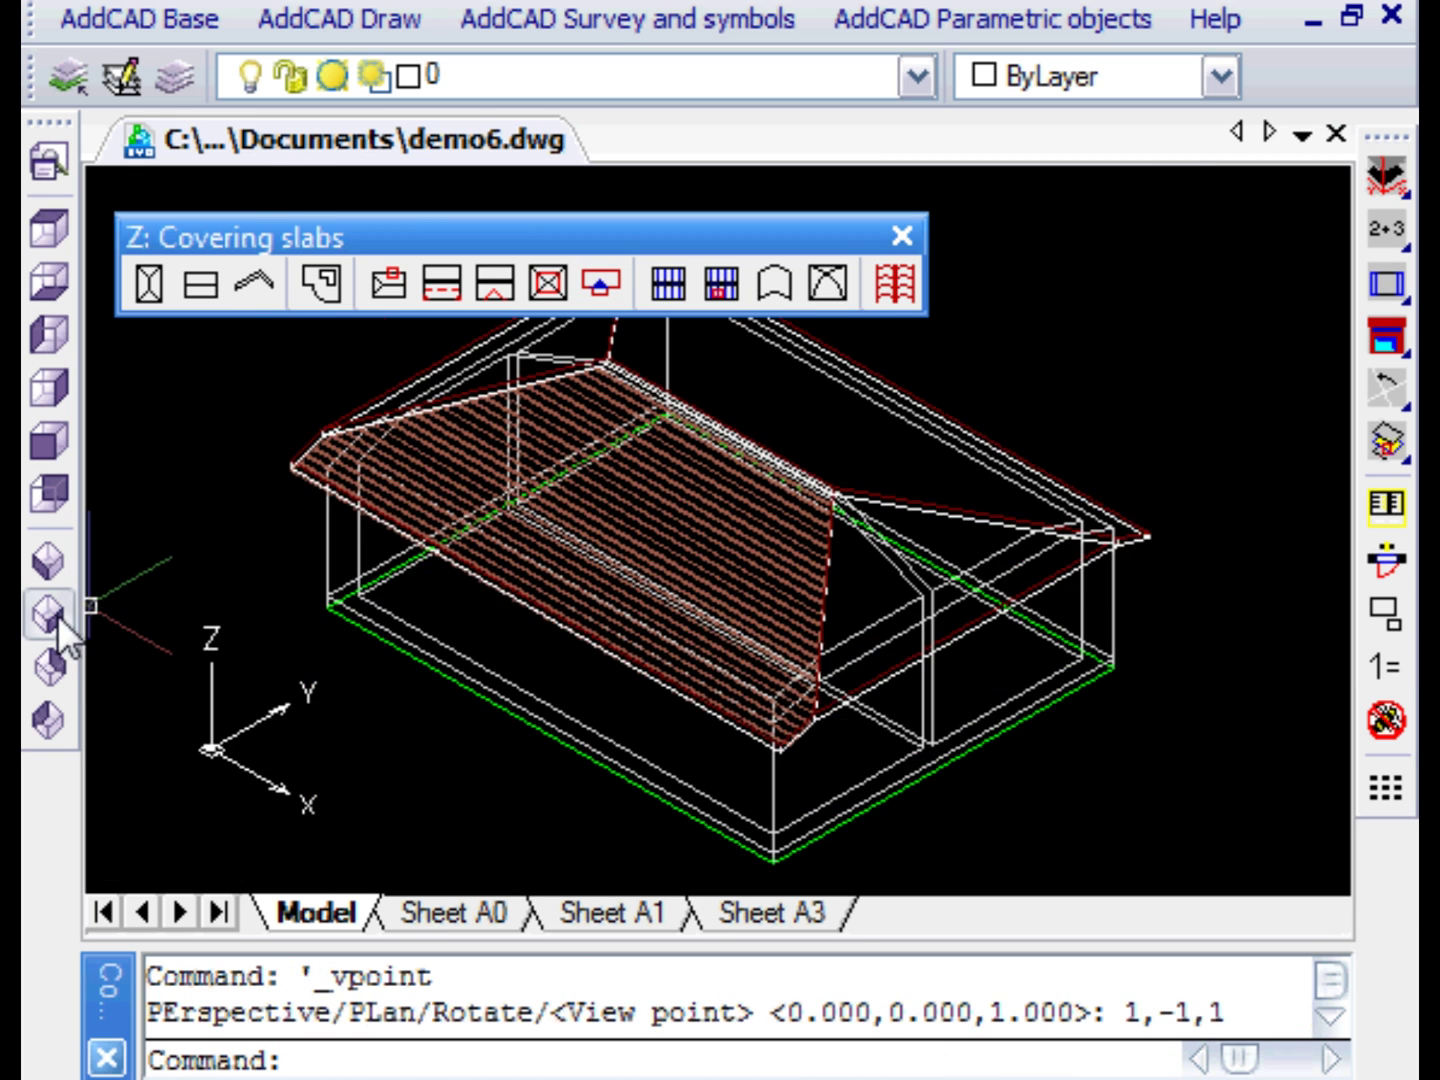
{"action": "scroll", "coordinate": [795, 624], "scroll_direction": "up", "scroll_amount": 5}
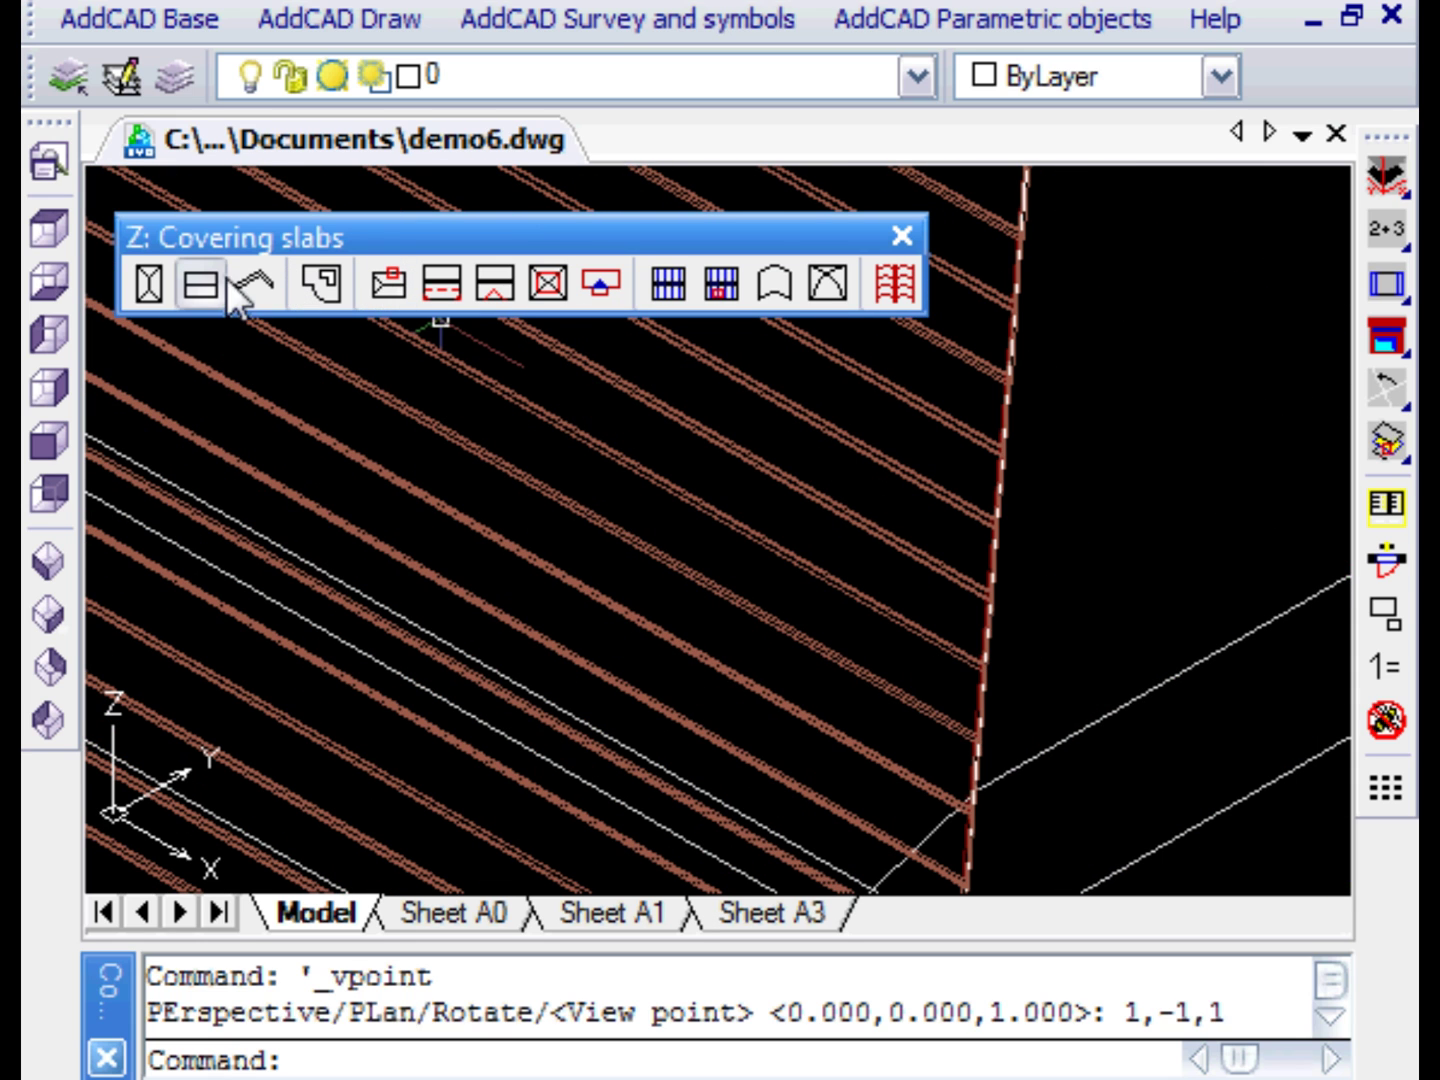
{"action": "left_click", "coordinate": [48, 229]}
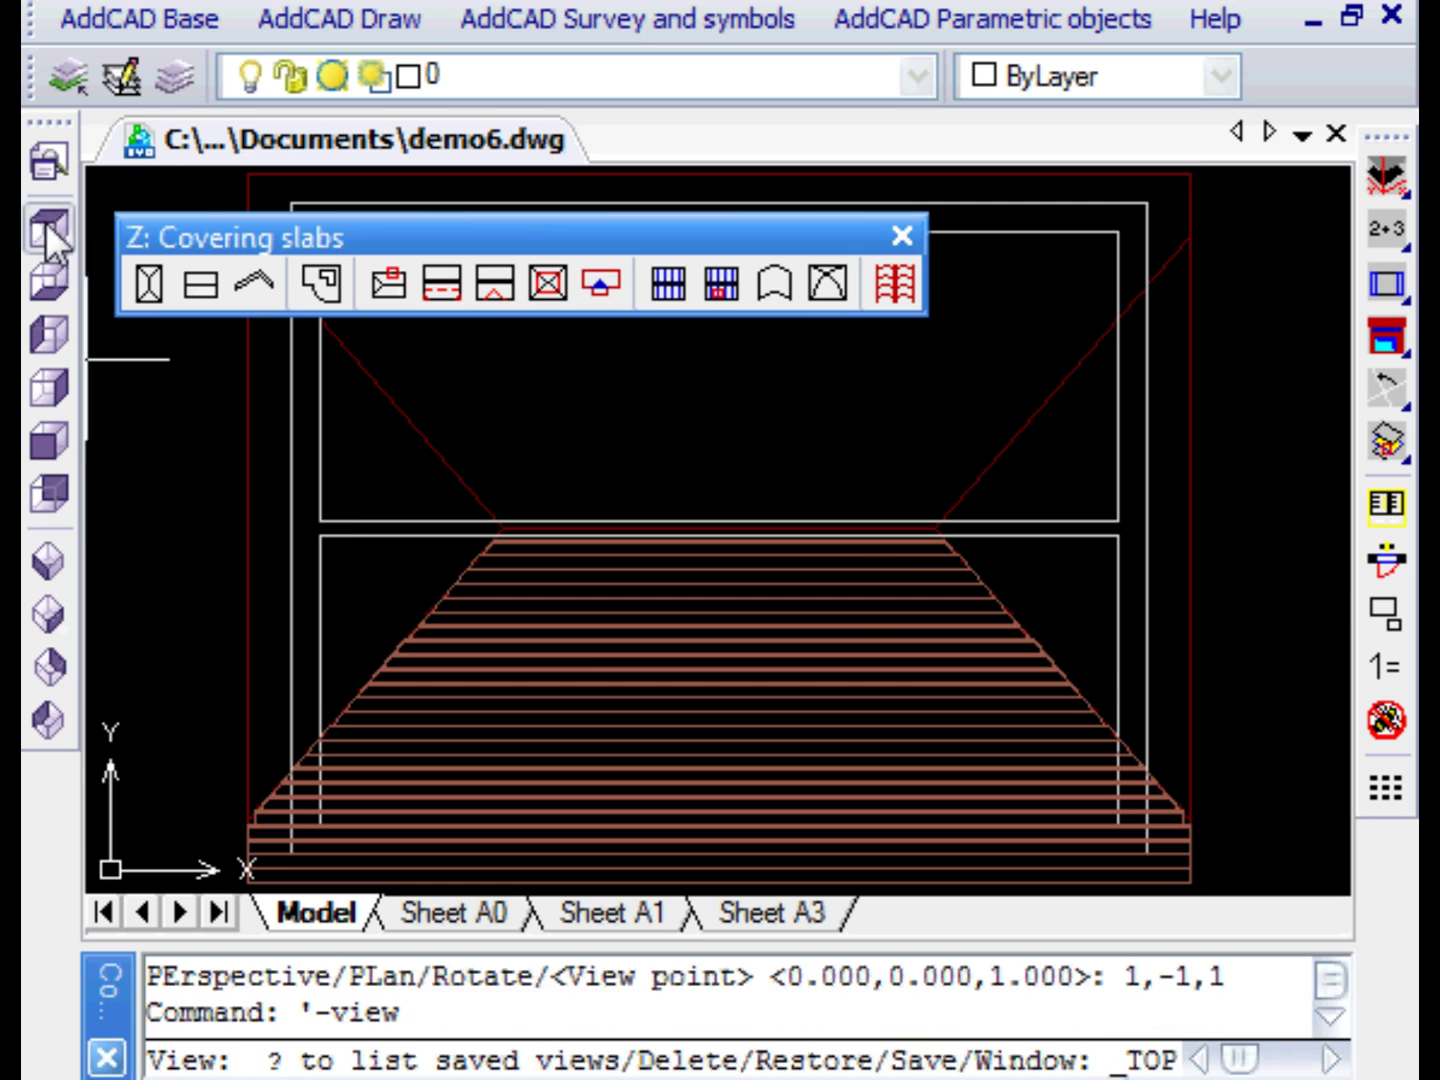
{"action": "middle_click_drag", "start_coordinate": [739, 765], "coordinate": [730, 680]}
{"action": "scroll", "coordinate": [730, 681], "scroll_direction": "up", "scroll_amount": 3}
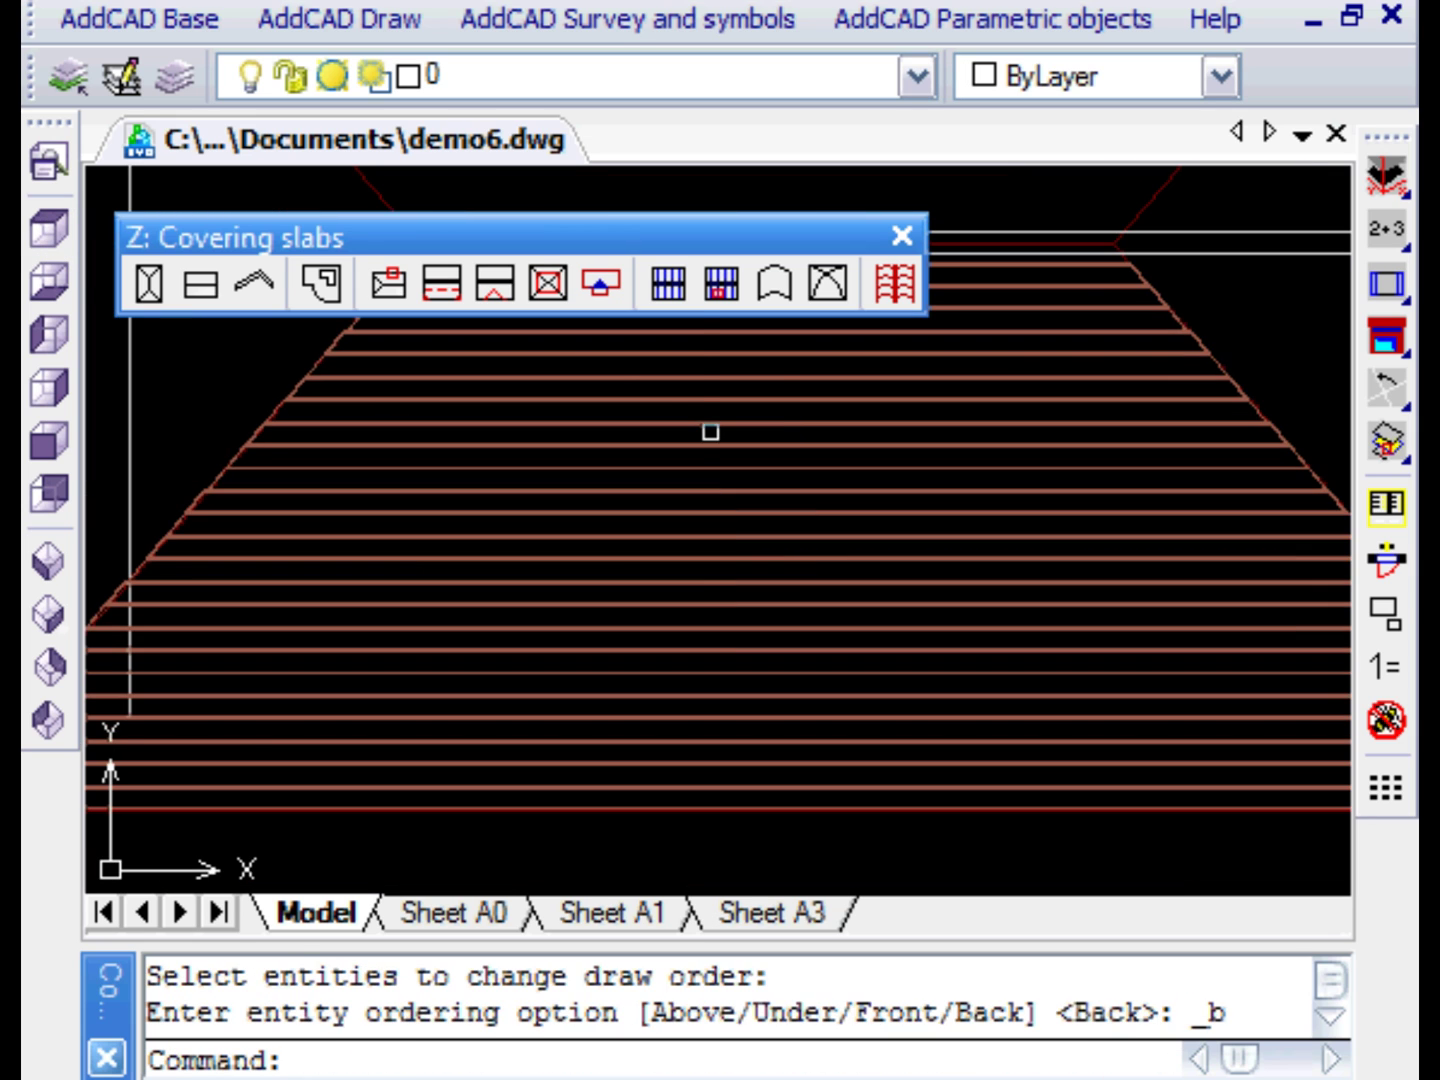
Start Girders again with 0.4 start and end distances, 0.04 from slab, height 0.2 and 10 girders
{"action": "left_click", "coordinate": [664, 284]}
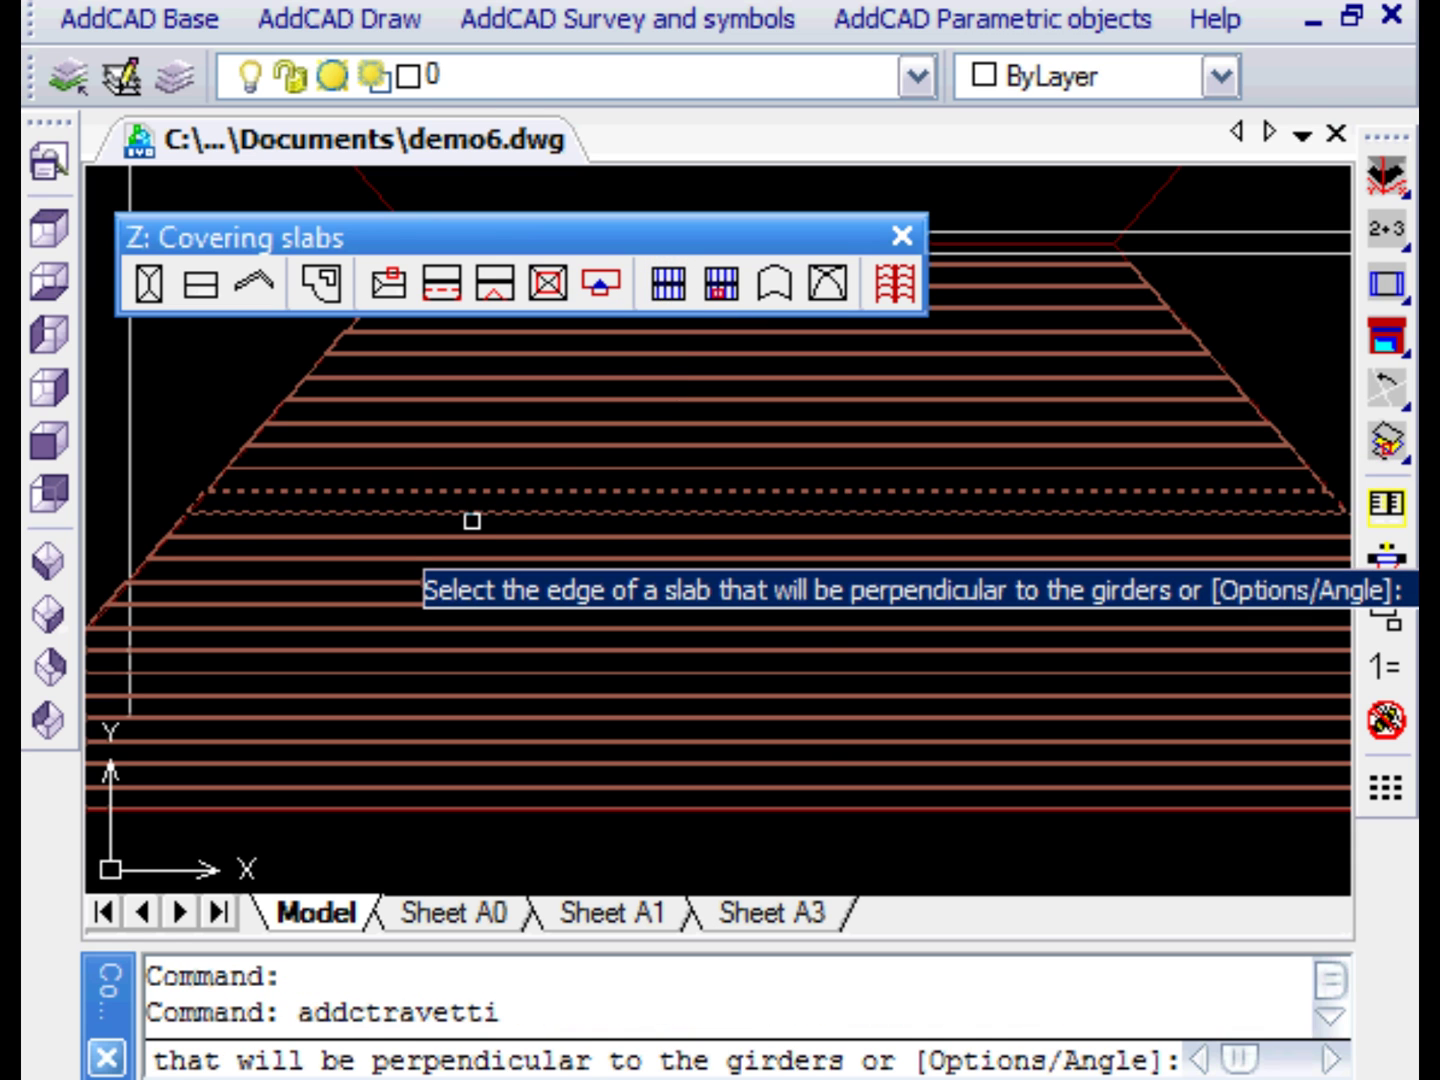
{"action": "right_click", "coordinate": [490, 530]}
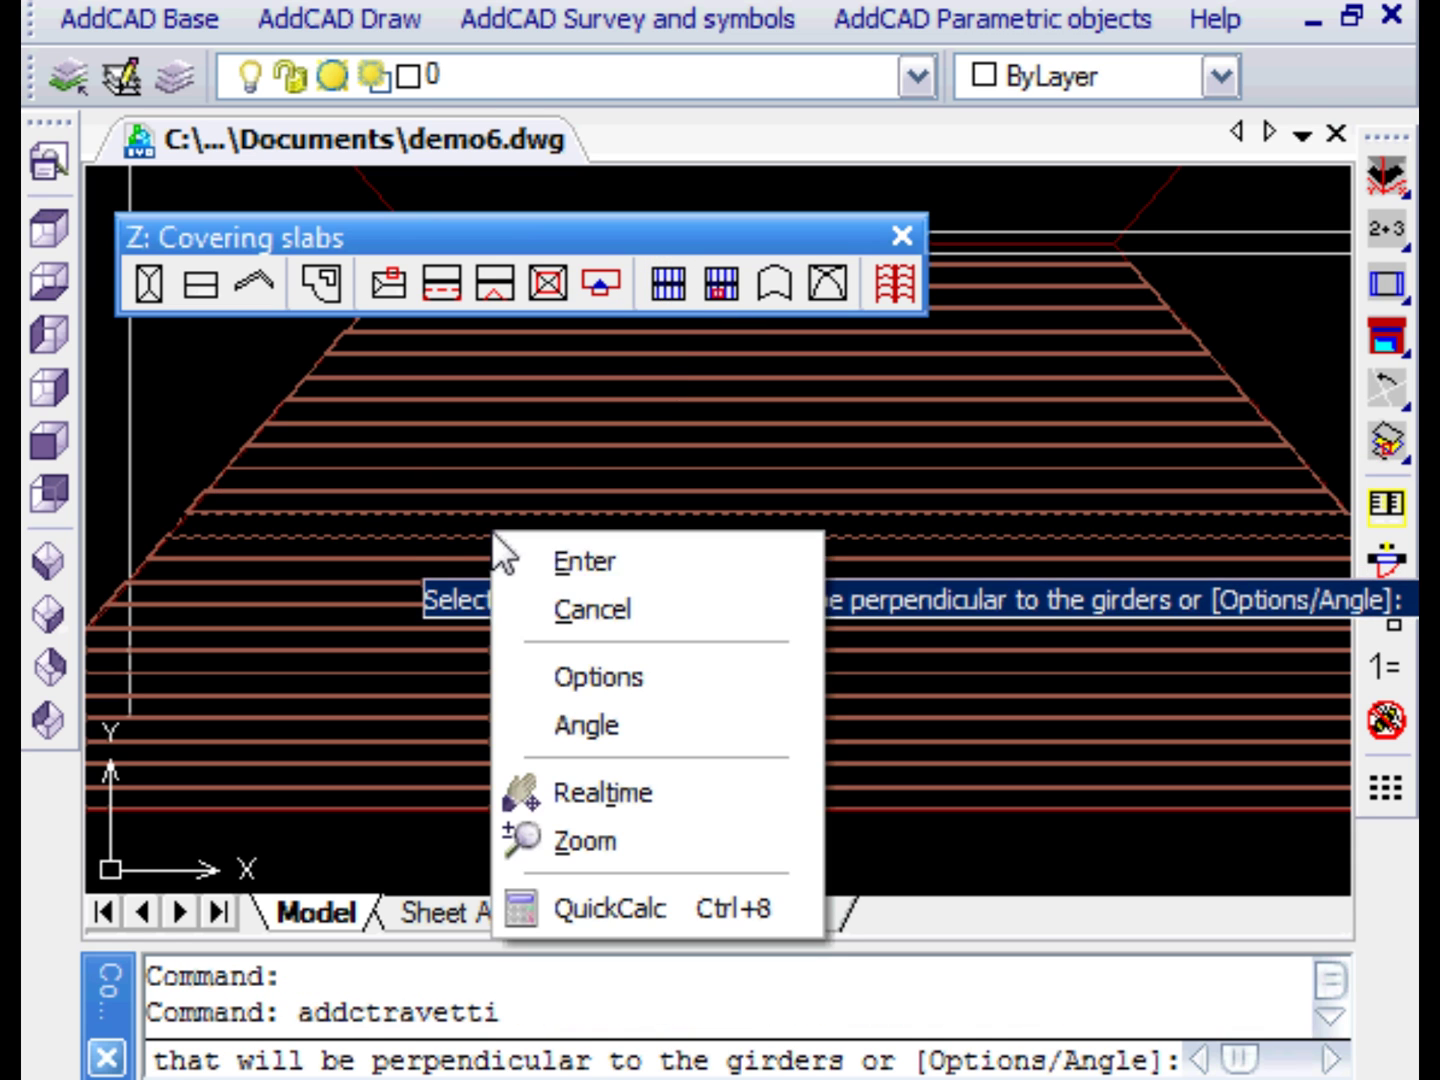
{"action": "left_click", "coordinate": [616, 677]}
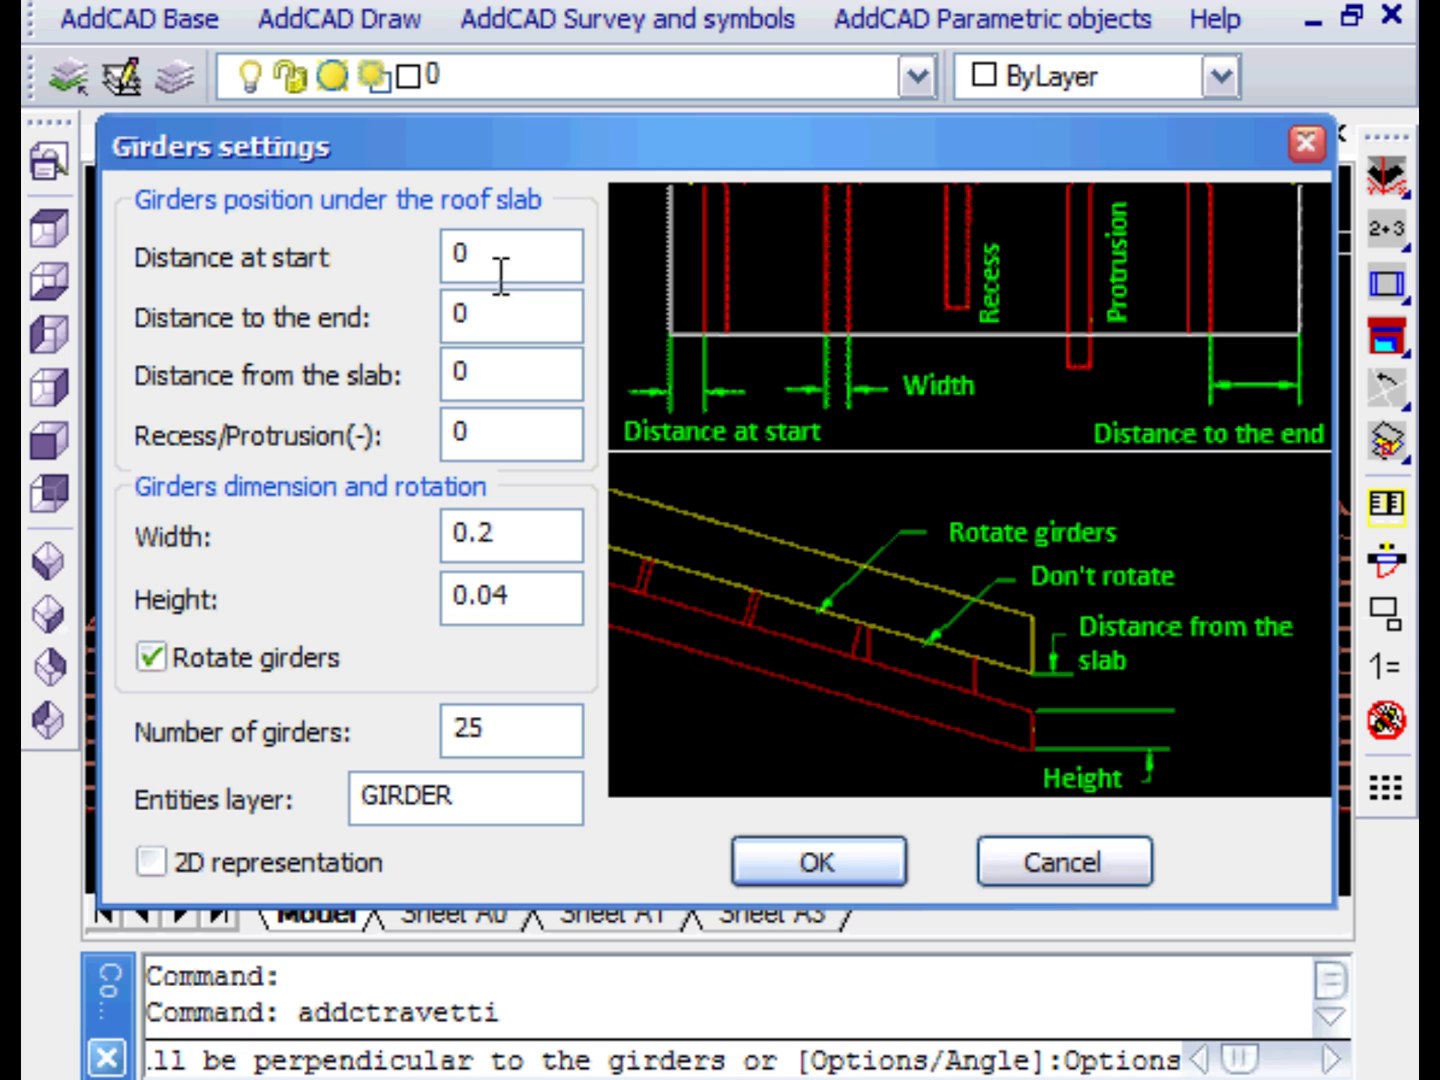
{"action": "left_click", "coordinate": [497, 255]}
{"action": "left_click", "coordinate": [497, 316]}
{"action": "left_click", "coordinate": [506, 378]}
{"action": "type", "text": ".04"}
{"action": "left_click_drag", "start_coordinate": [516, 599], "coordinate": [489, 599]}
{"action": "type", "text": "2"}
{"action": "left_click_drag", "start_coordinate": [503, 710], "coordinate": [450, 726]}
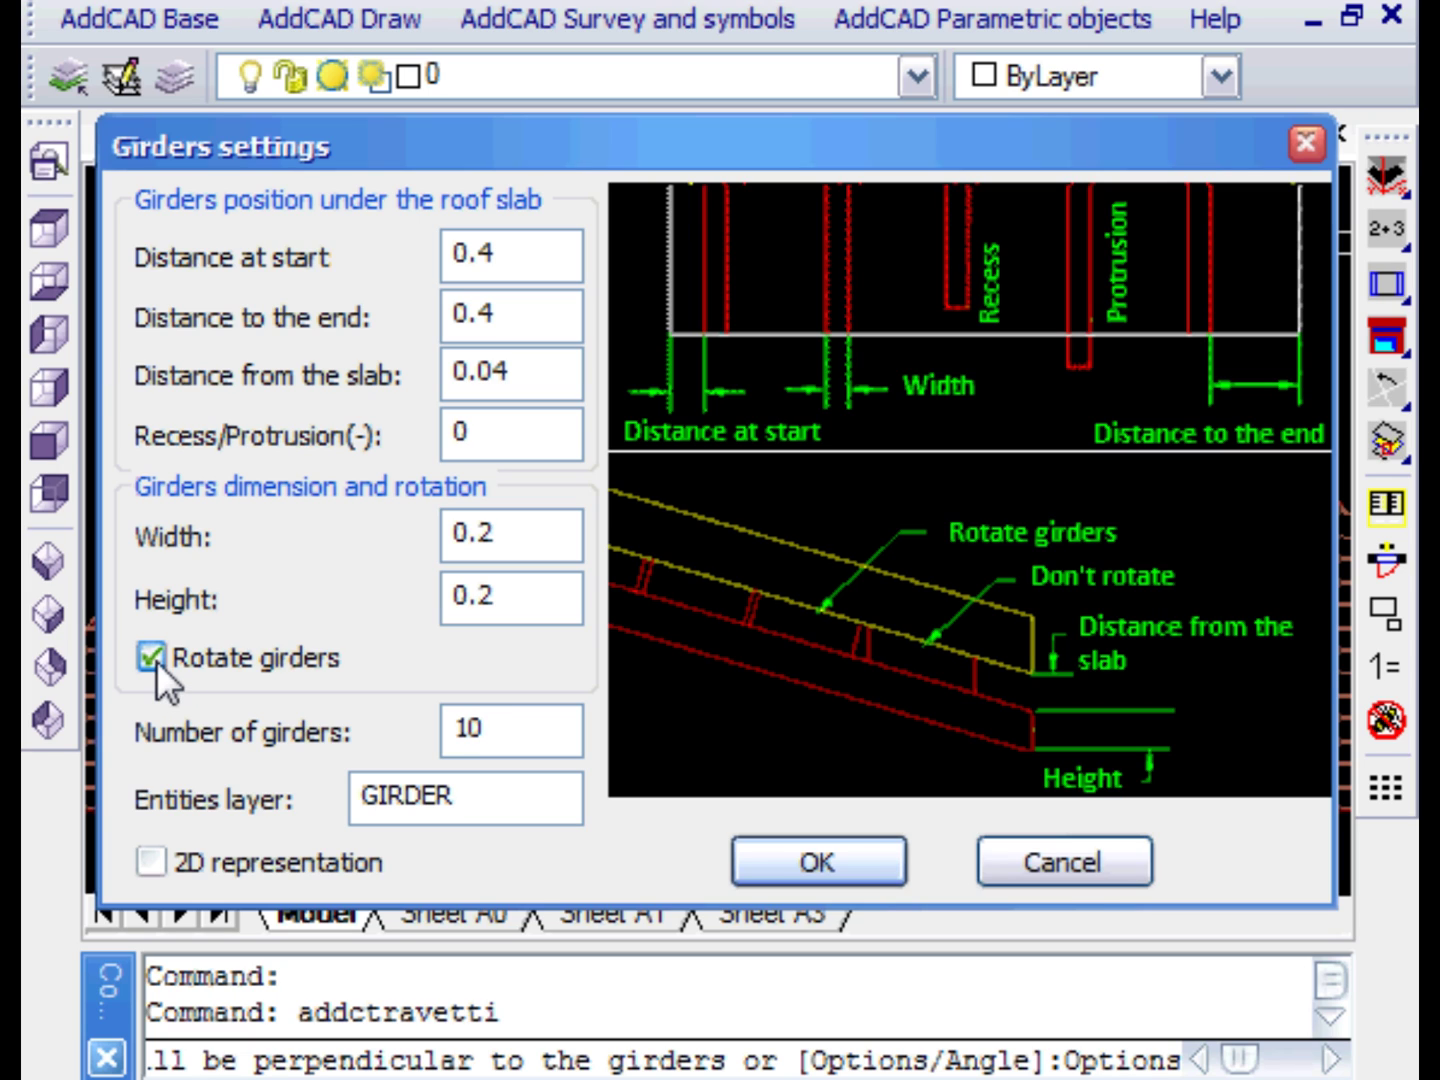
Place the ten girders on the lower slab edge and rerun the 3-D generation of the current floor
{"action": "left_click", "coordinate": [865, 865]}
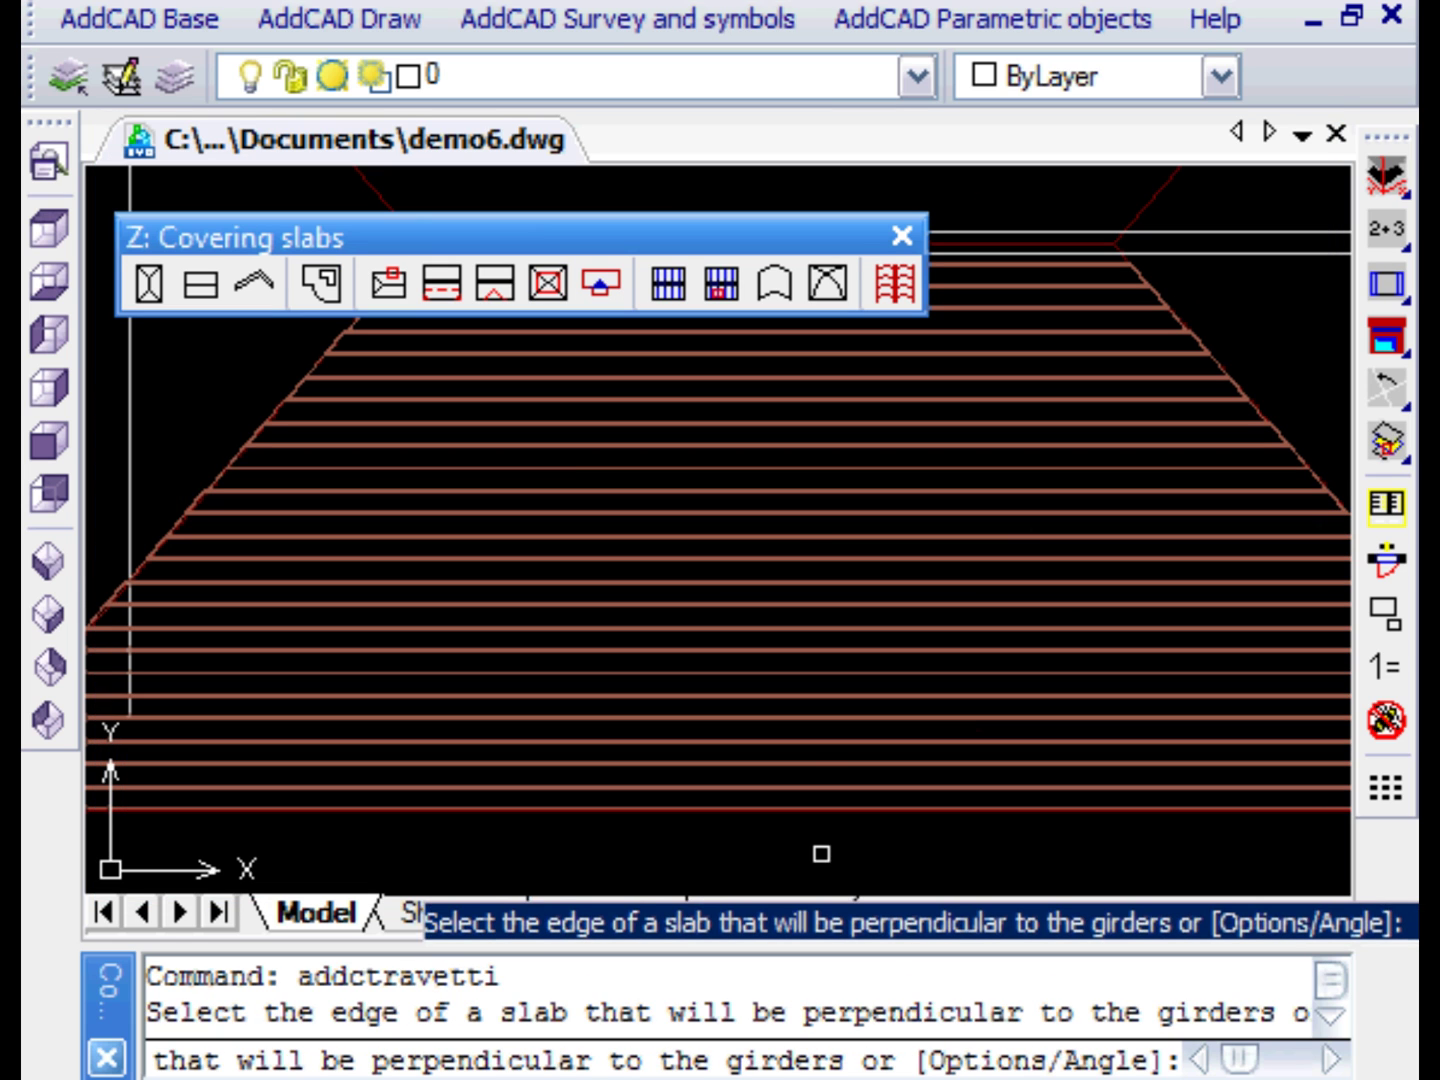
{"action": "left_click", "coordinate": [840, 814]}
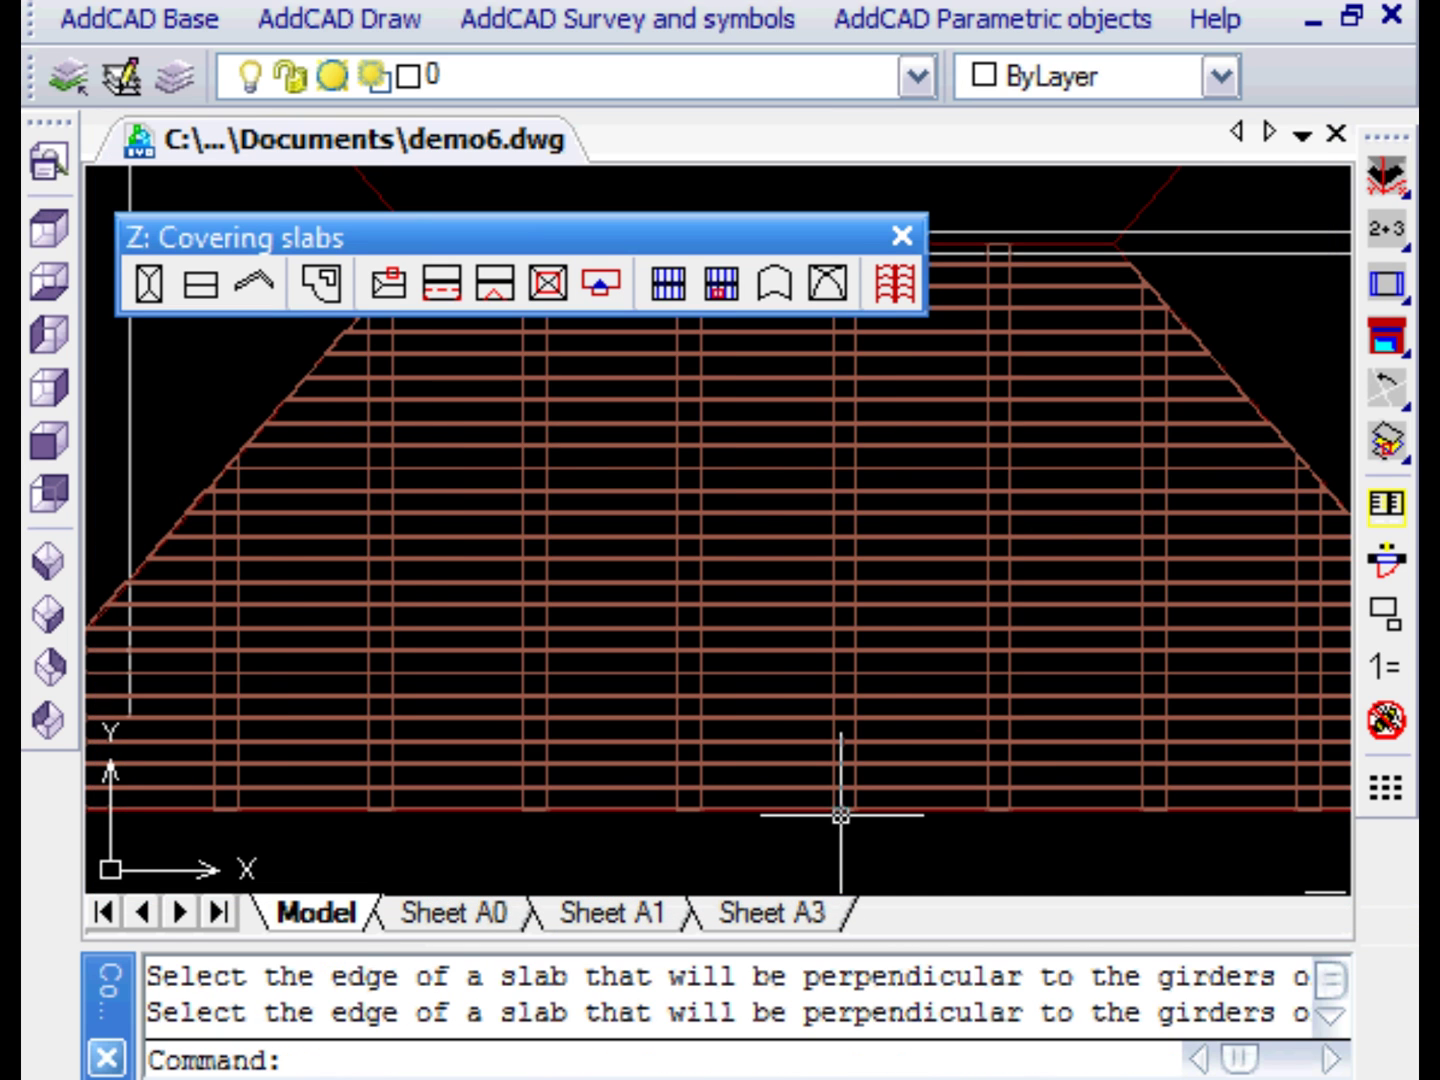
{"action": "scroll", "coordinate": [884, 861], "scroll_direction": "down", "scroll_amount": 3}
{"action": "mouse_move", "coordinate": [910, 852]}
{"action": "middle_mouse_down"}
{"action": "mouse_move", "coordinate": [898, 870]}
{"action": "mouse_move", "coordinate": [675, 860]}
{"action": "middle_mouse_up"}
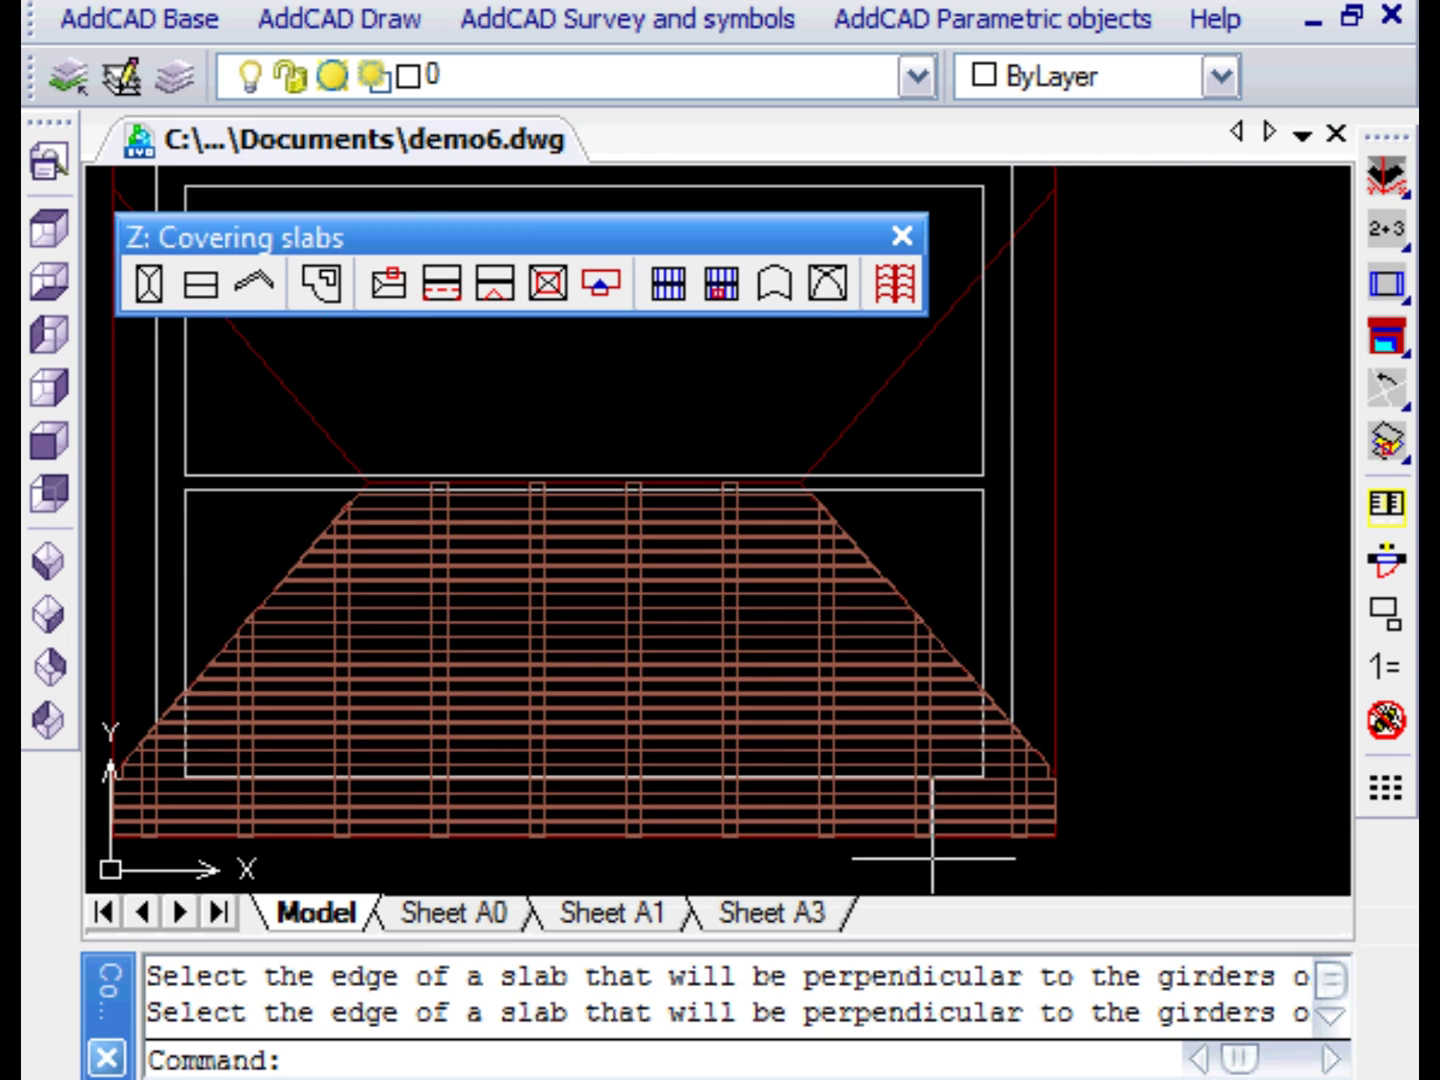
{"action": "scroll", "coordinate": [931, 851], "scroll_direction": "down", "scroll_amount": 2}
{"action": "mouse_move", "coordinate": [781, 842]}
{"action": "middle_mouse_down"}
{"action": "mouse_move", "coordinate": [797, 845]}
{"action": "mouse_move", "coordinate": [675, 806]}
{"action": "mouse_move", "coordinate": [535, 798]}
{"action": "middle_mouse_up"}
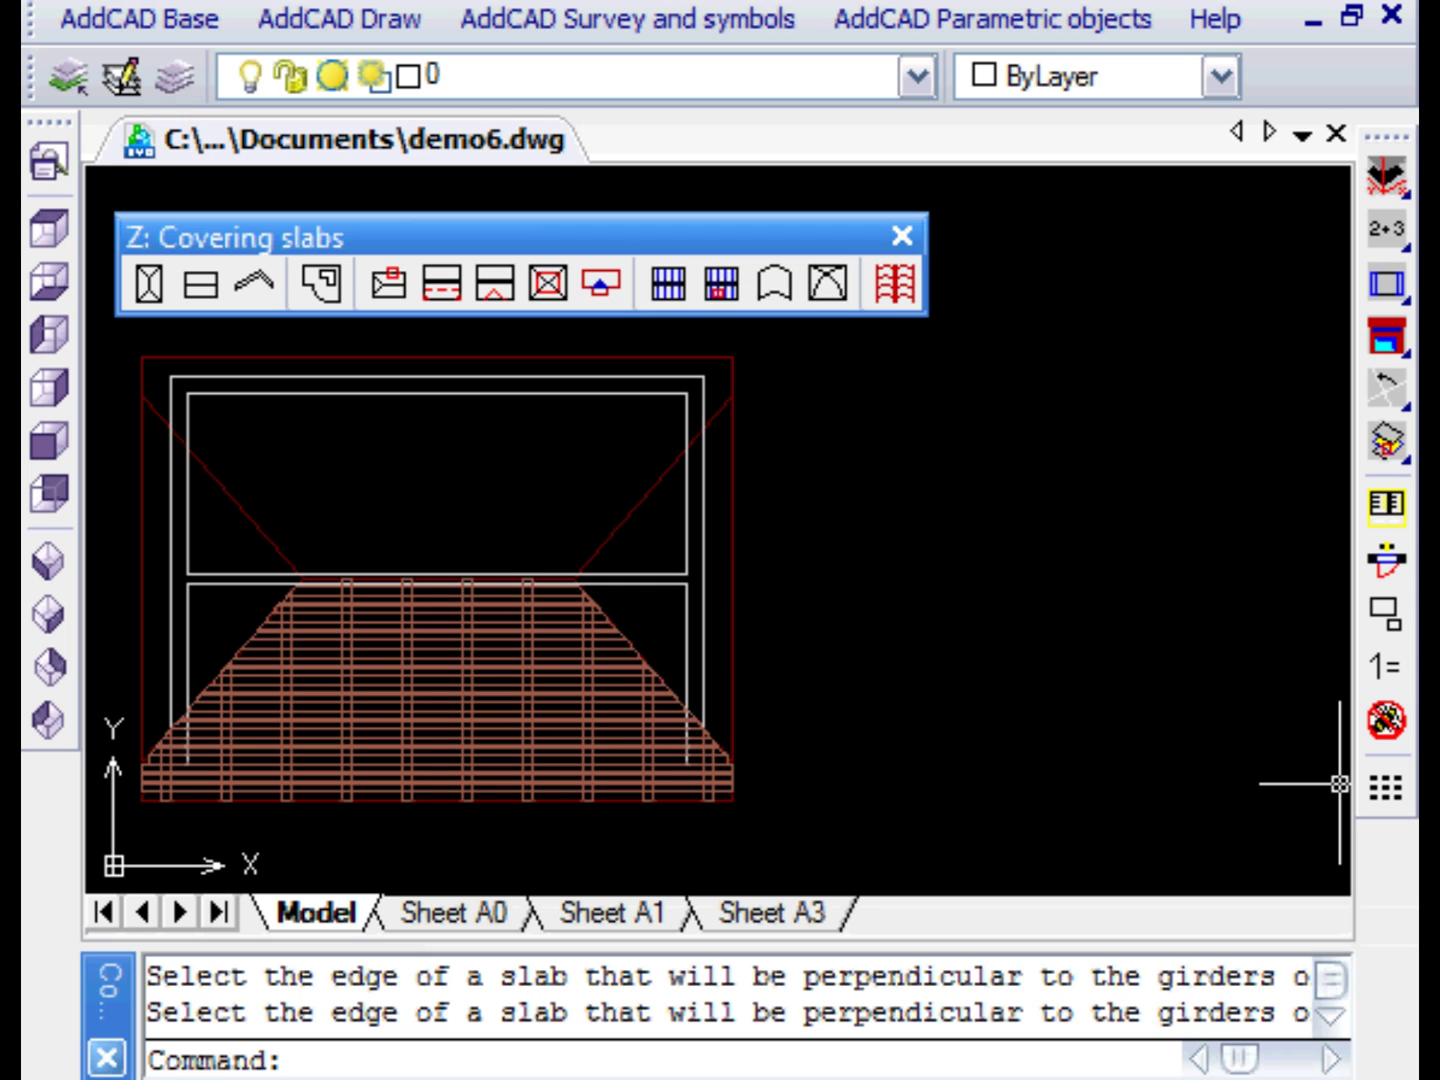
{"action": "key", "text": "Return"}
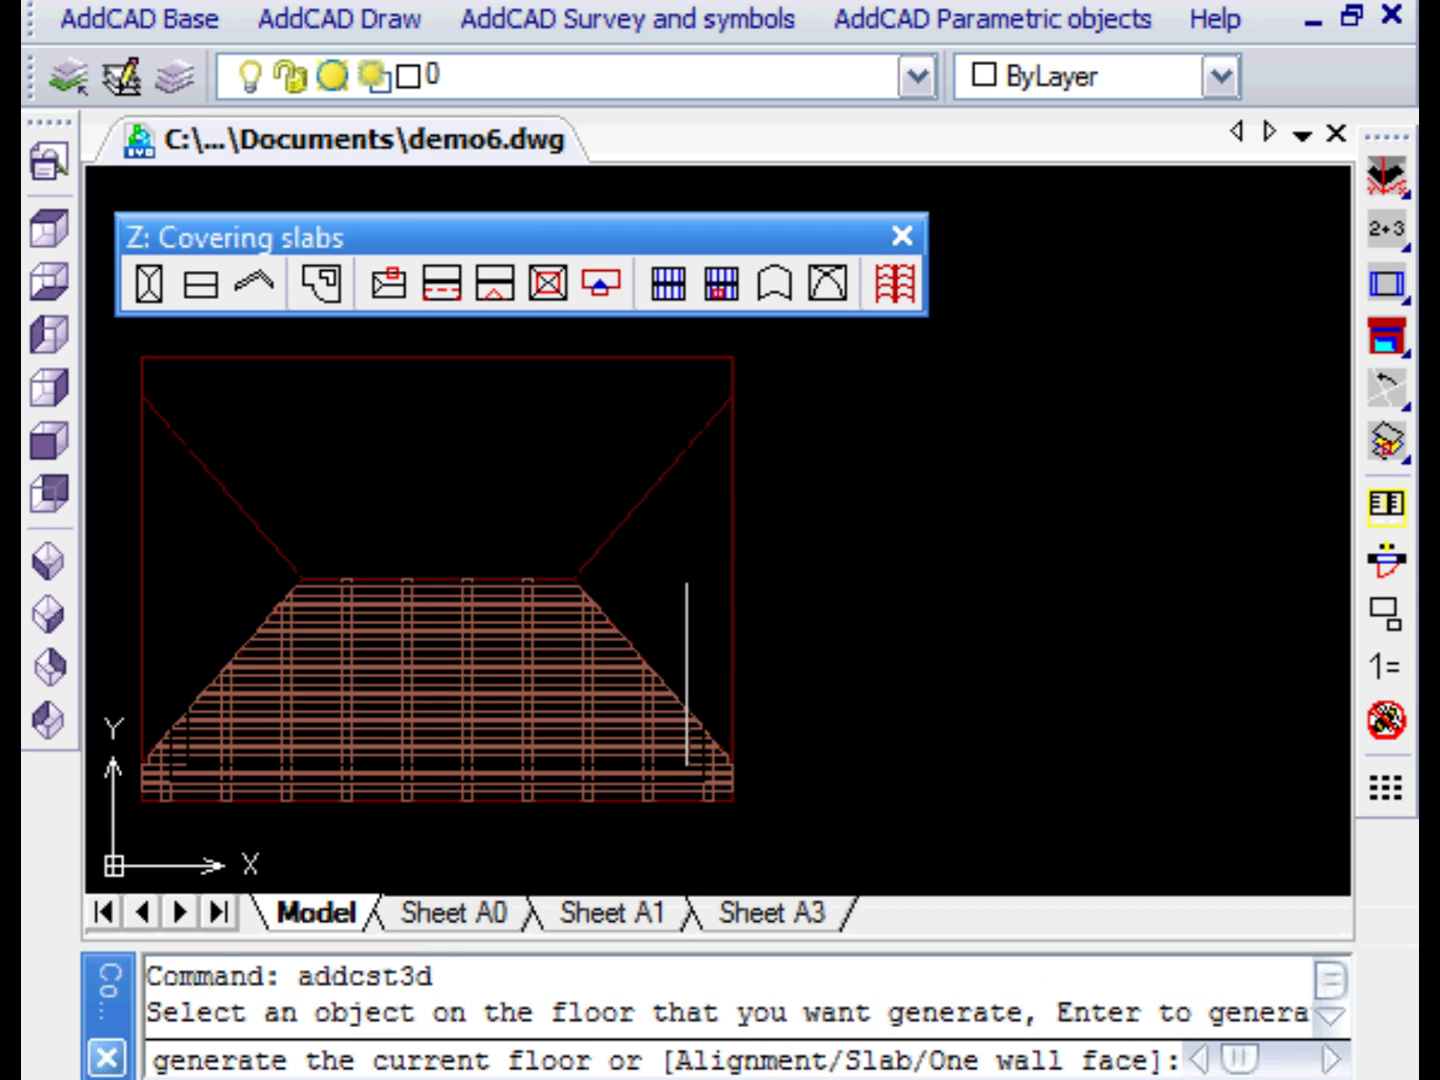
{"action": "key", "text": "Return"}
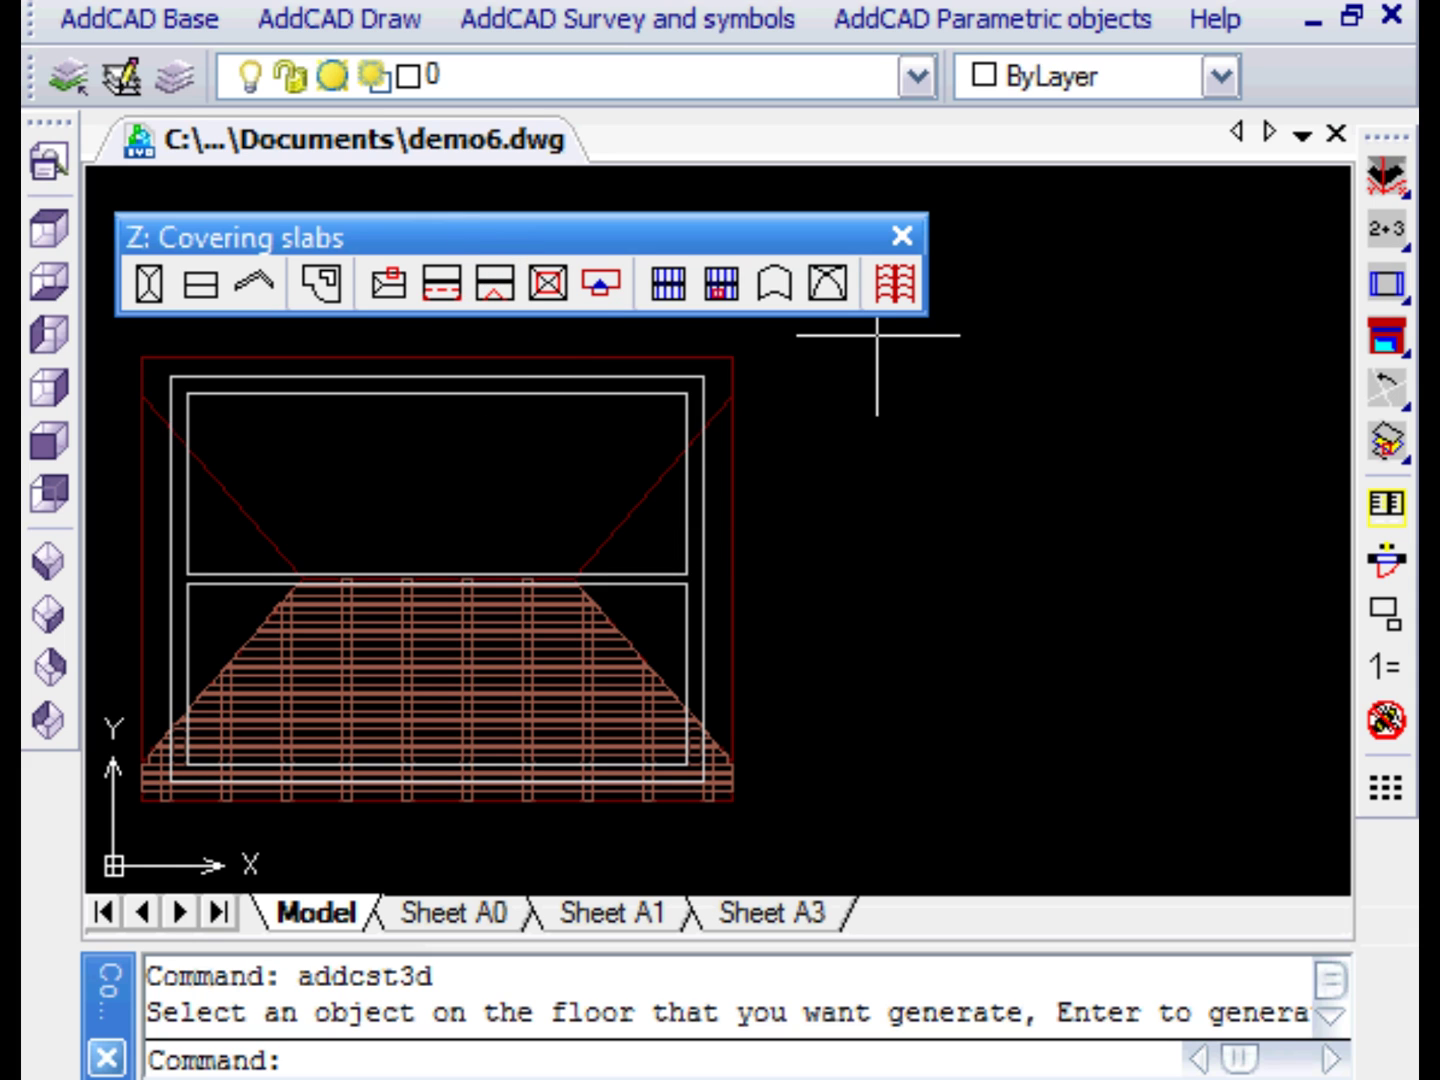
Cut a vertical section line through the house, place the section right of the plan, and zoom in on the roof
{"action": "left_click", "coordinate": [1386, 284]}
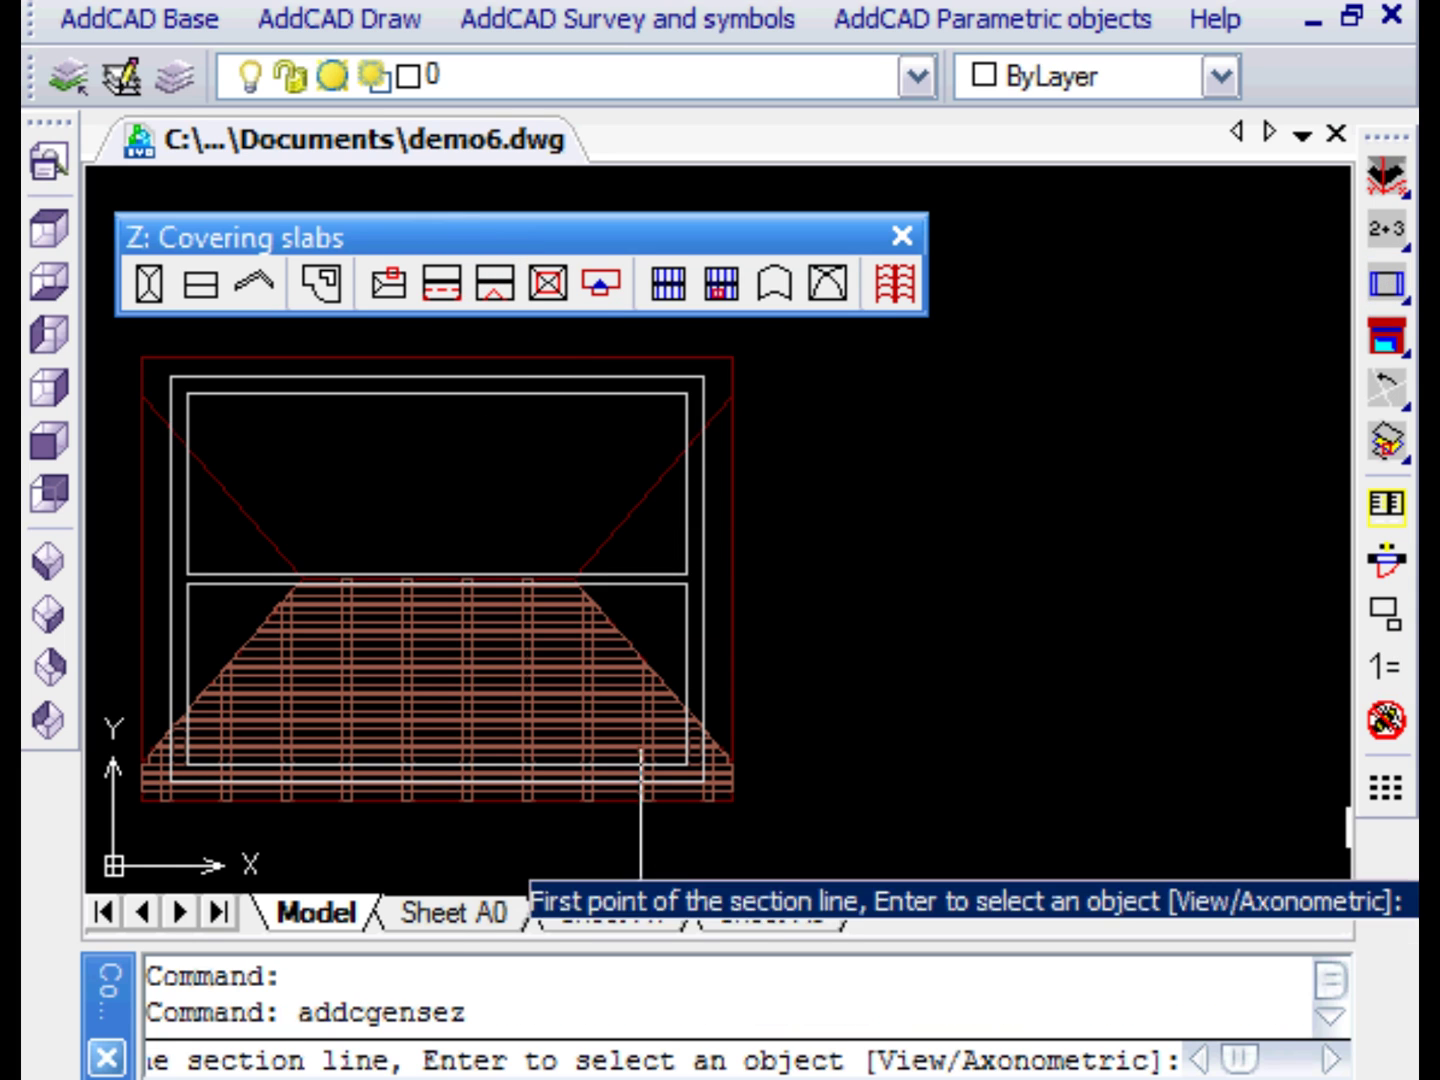
{"action": "left_click", "coordinate": [436, 827]}
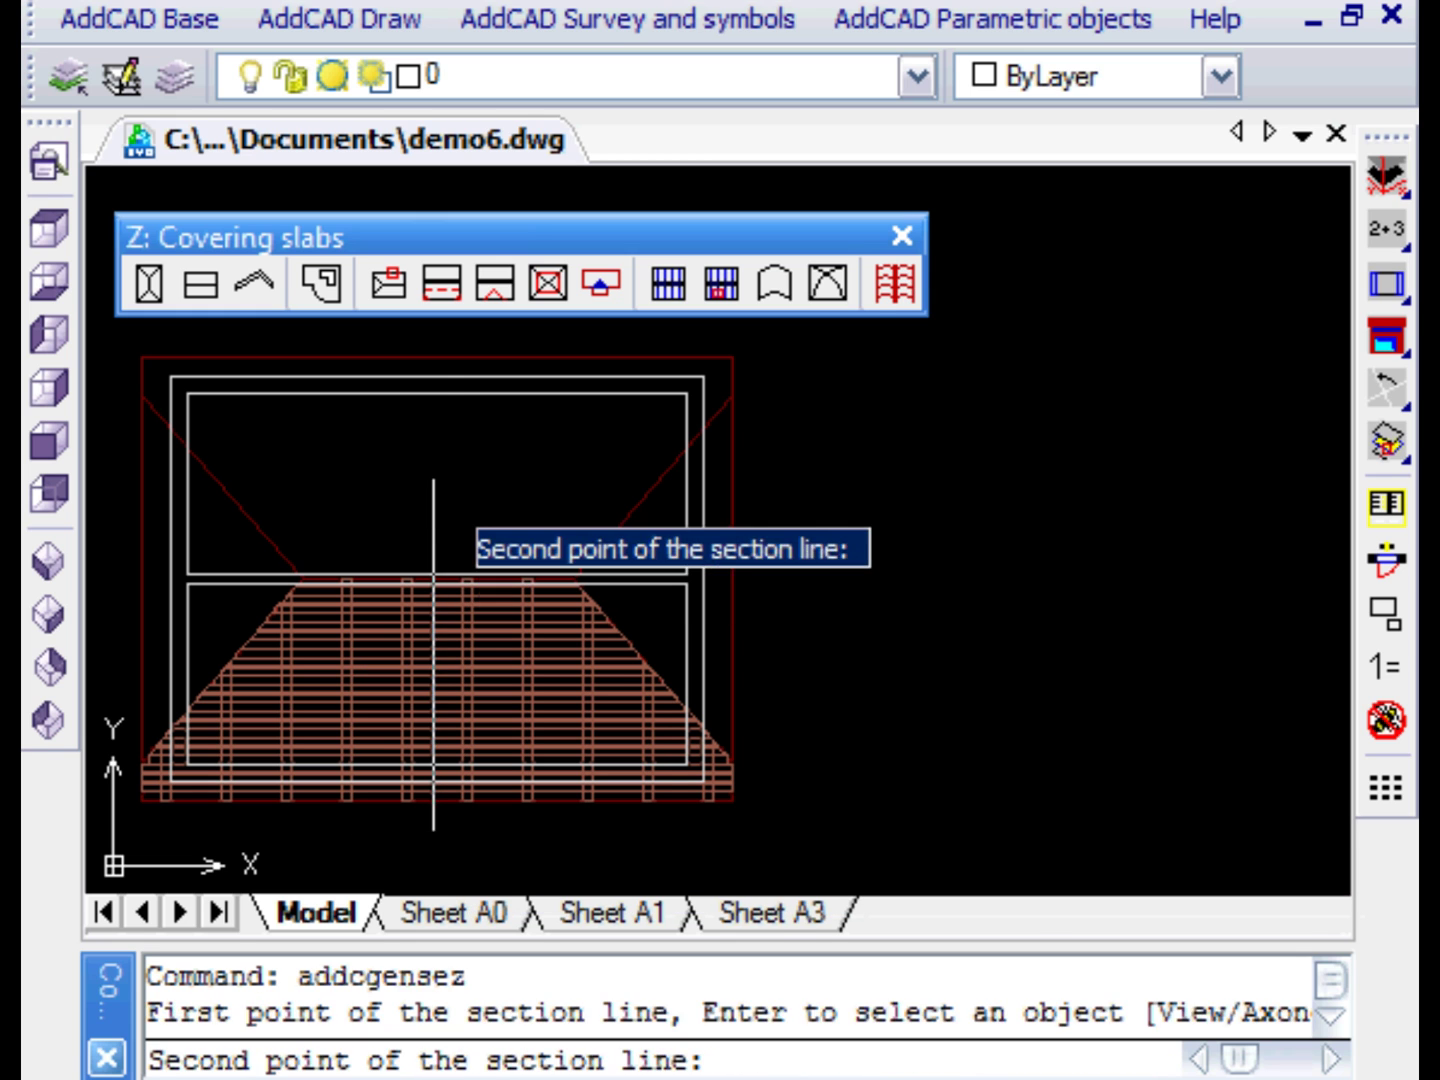
{"action": "left_click", "coordinate": [433, 464]}
{"action": "left_click", "coordinate": [548, 526]}
{"action": "left_click", "coordinate": [916, 685]}
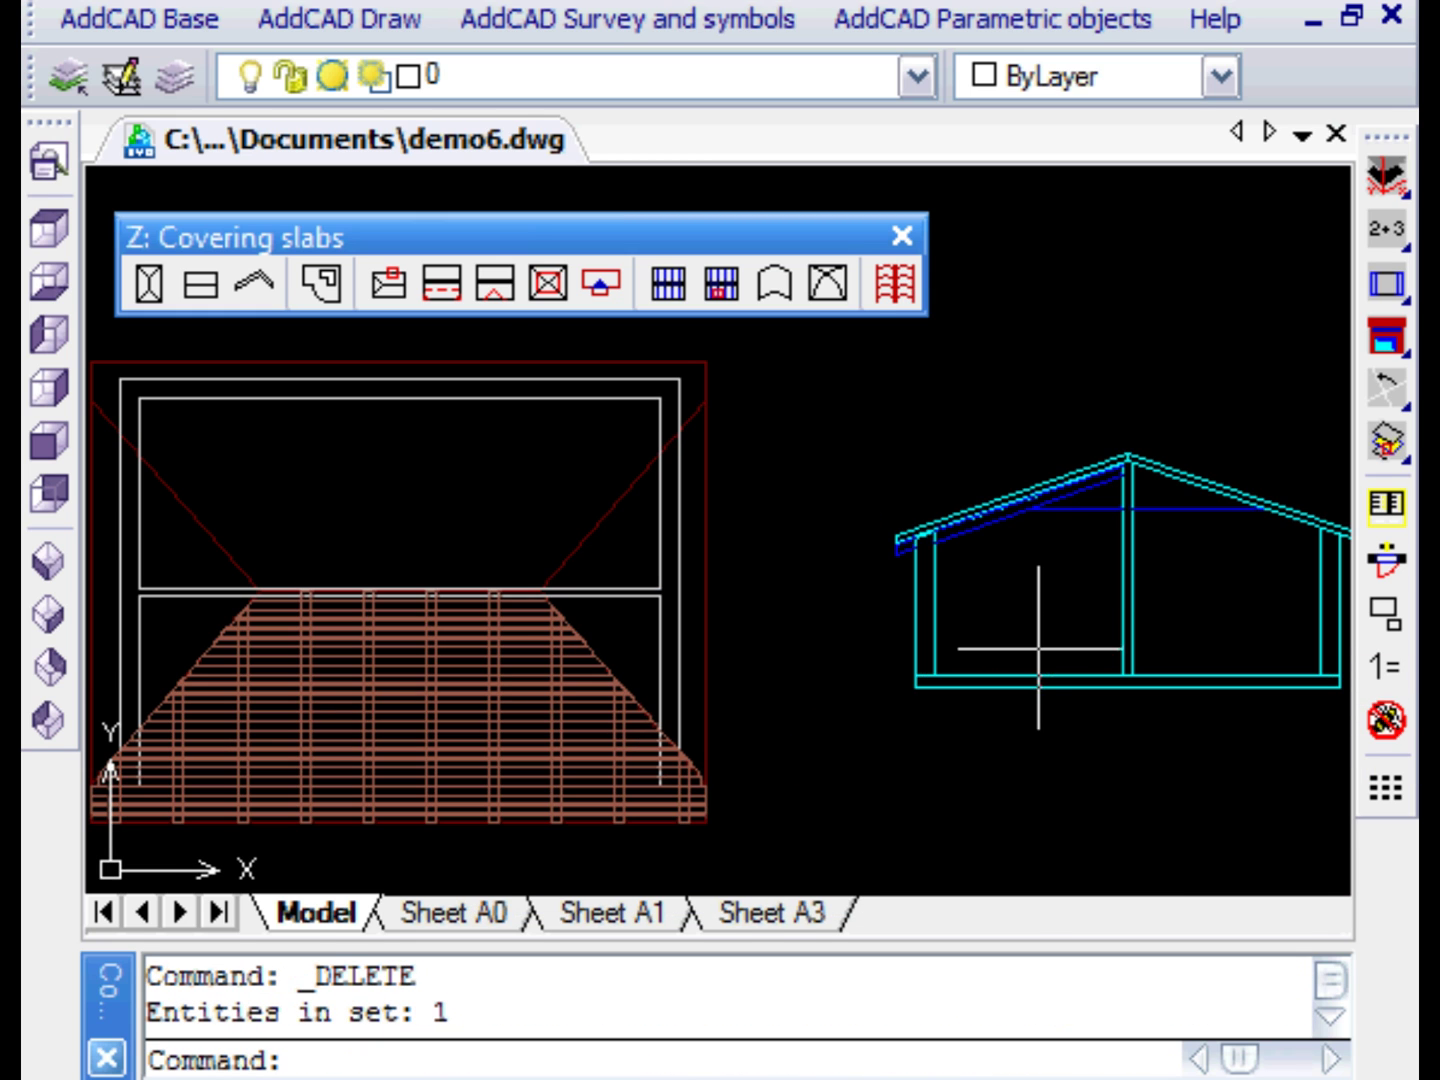
{"action": "scroll", "coordinate": [1036, 580], "scroll_direction": "up", "scroll_amount": 2}
{"action": "scroll", "coordinate": [1037, 528], "scroll_direction": "up", "scroll_amount": 2}
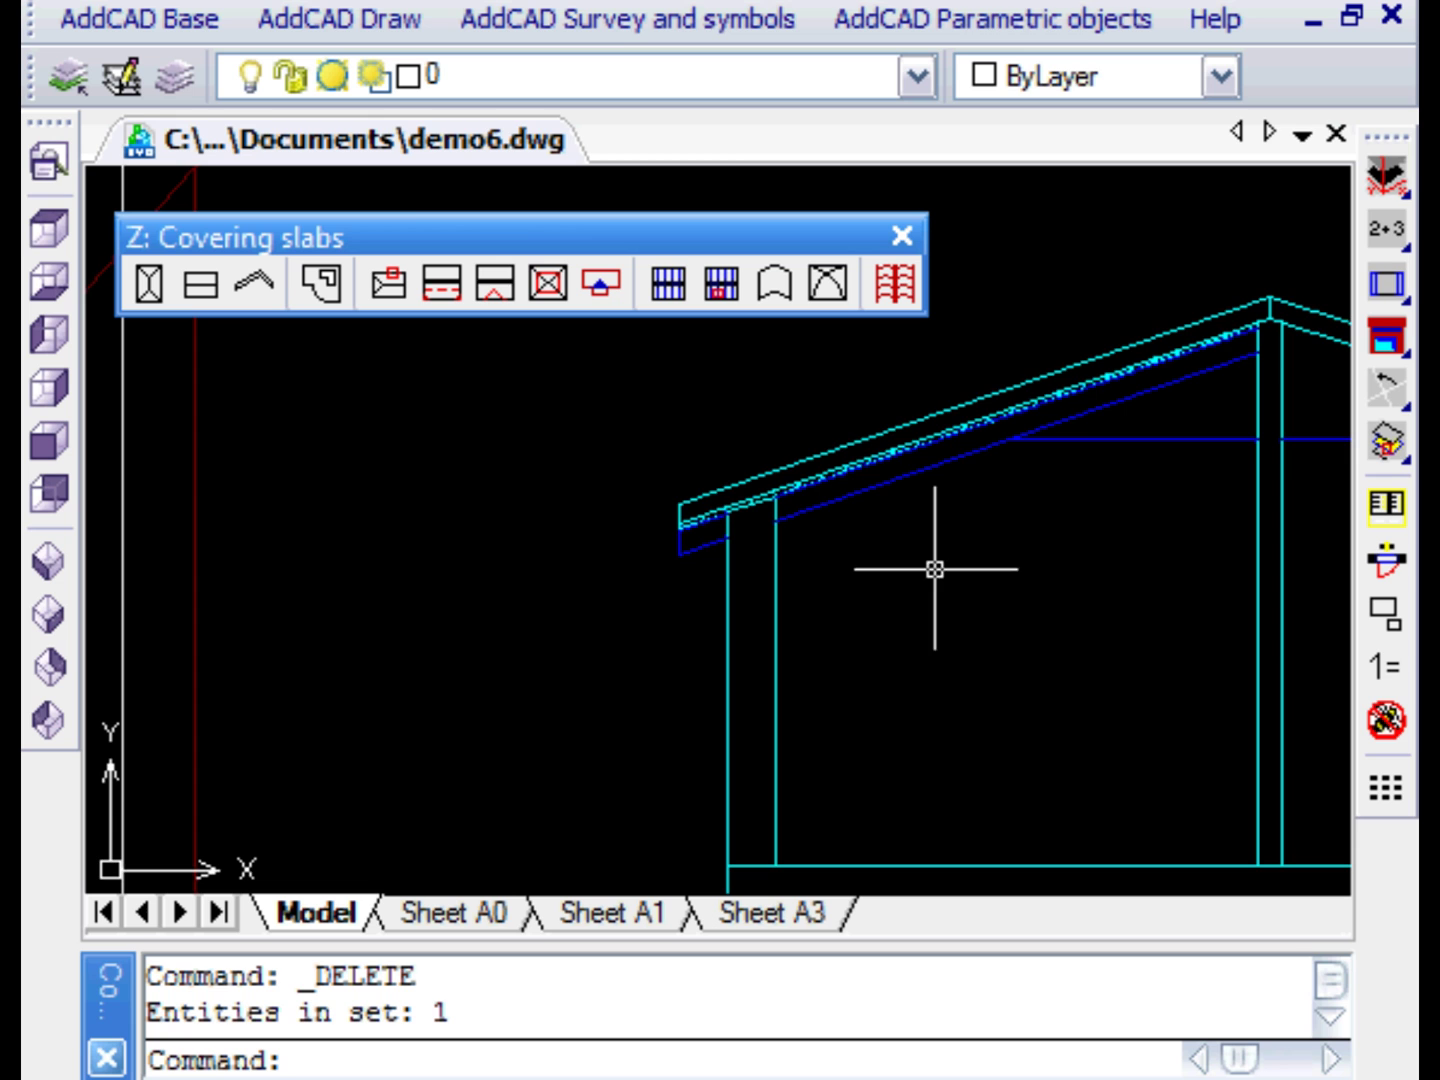
{"action": "middle_click_drag", "start_coordinate": [948, 589], "coordinate": [937, 640]}
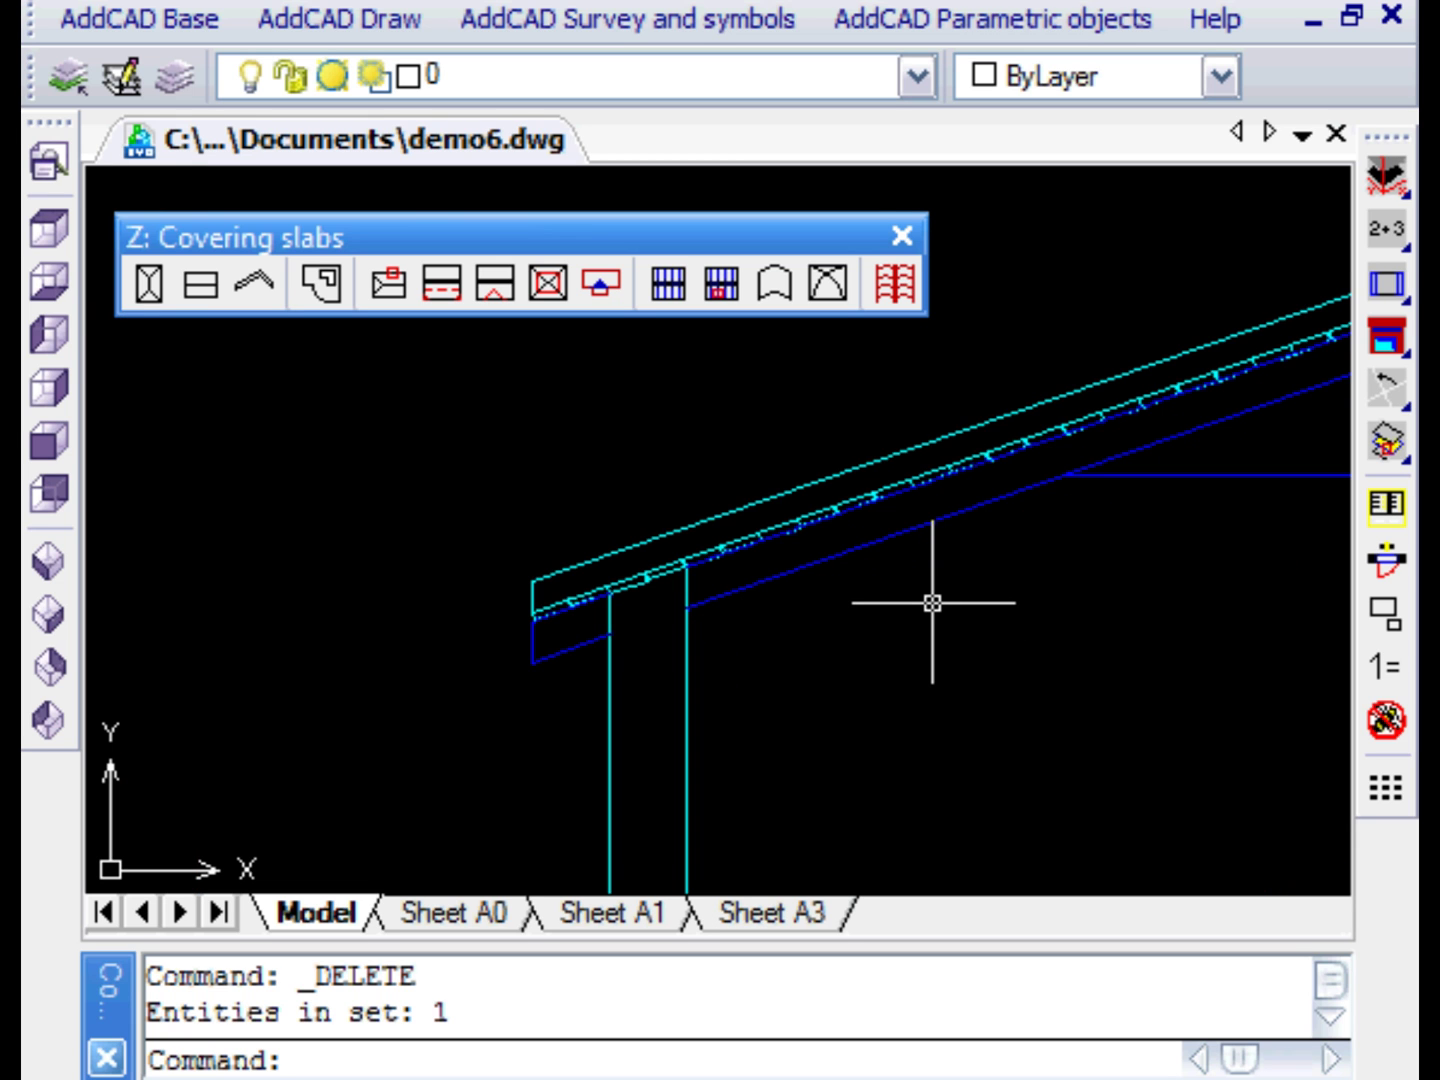